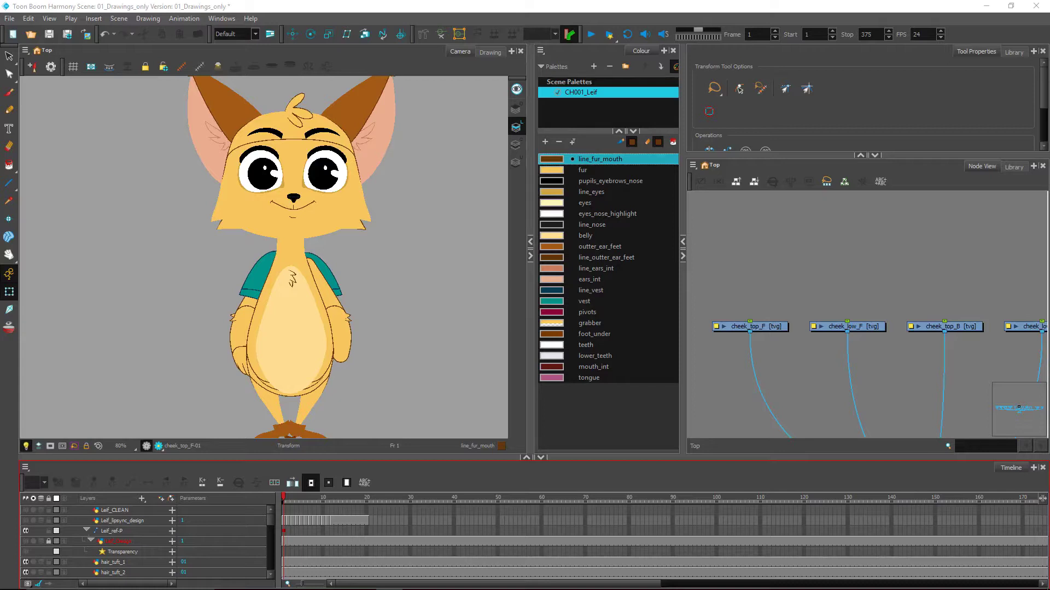
- Maximize the Node View to show the fox's jaw, cheek, head and ear drawing nodes
{"action": "left_click", "coordinate": [881, 265]}
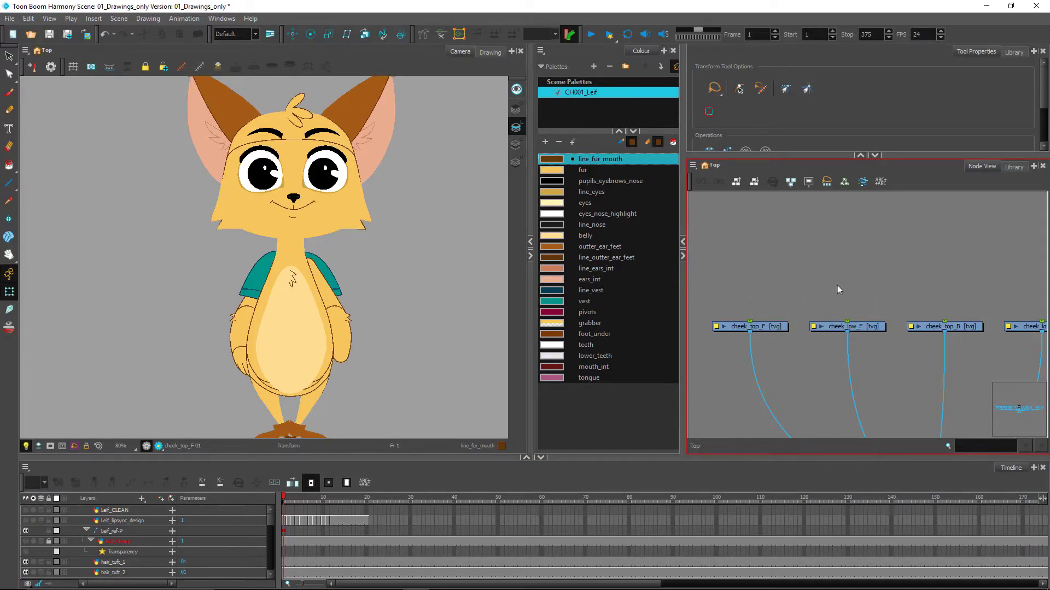
{"action": "key", "text": "grave"}
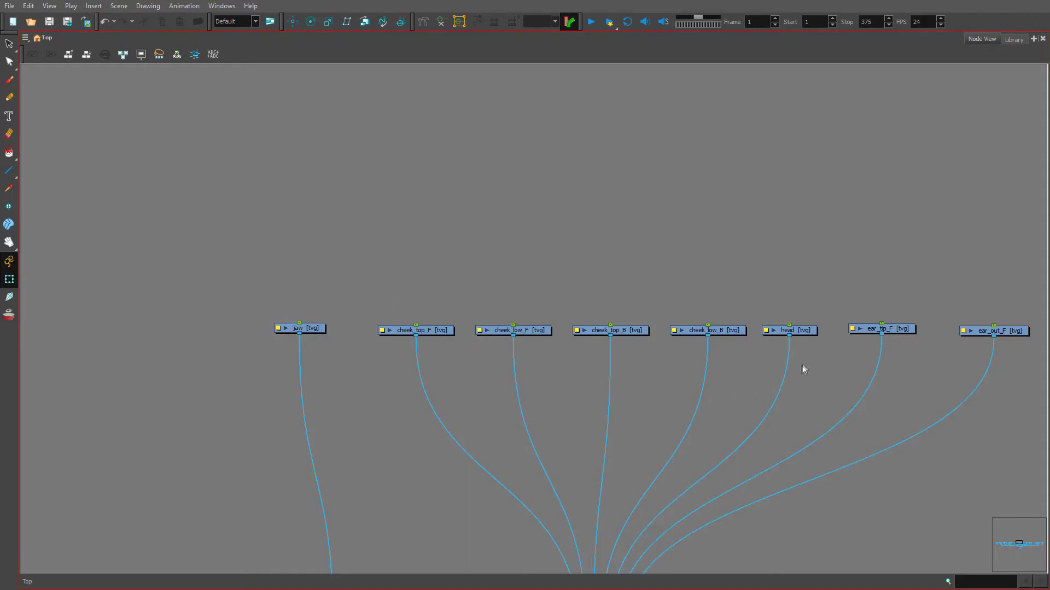
{"action": "key", "text": "ctrl+f"}
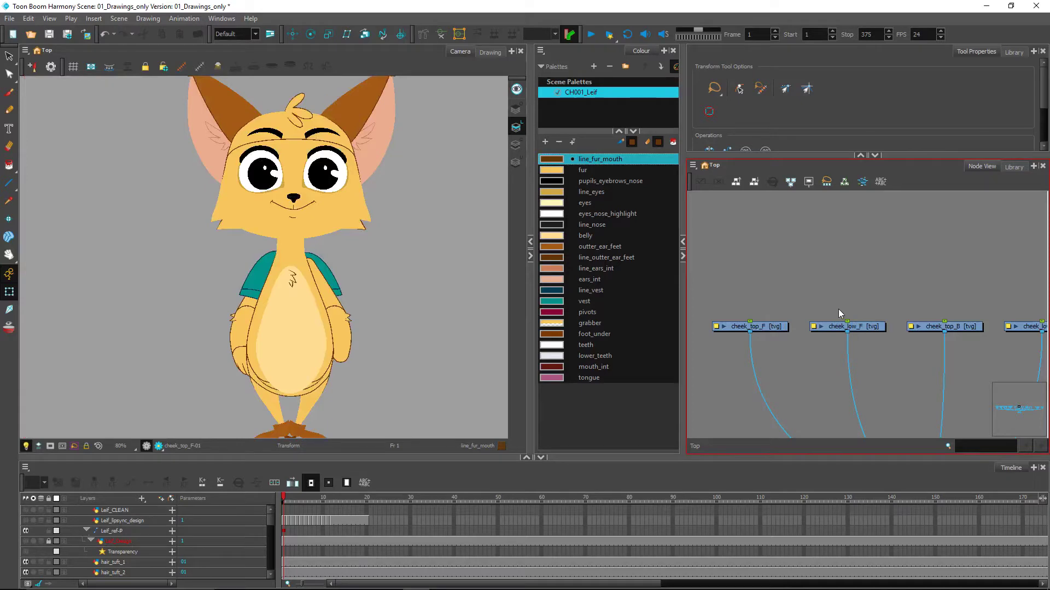
{"action": "key", "text": "ctrl+f"}
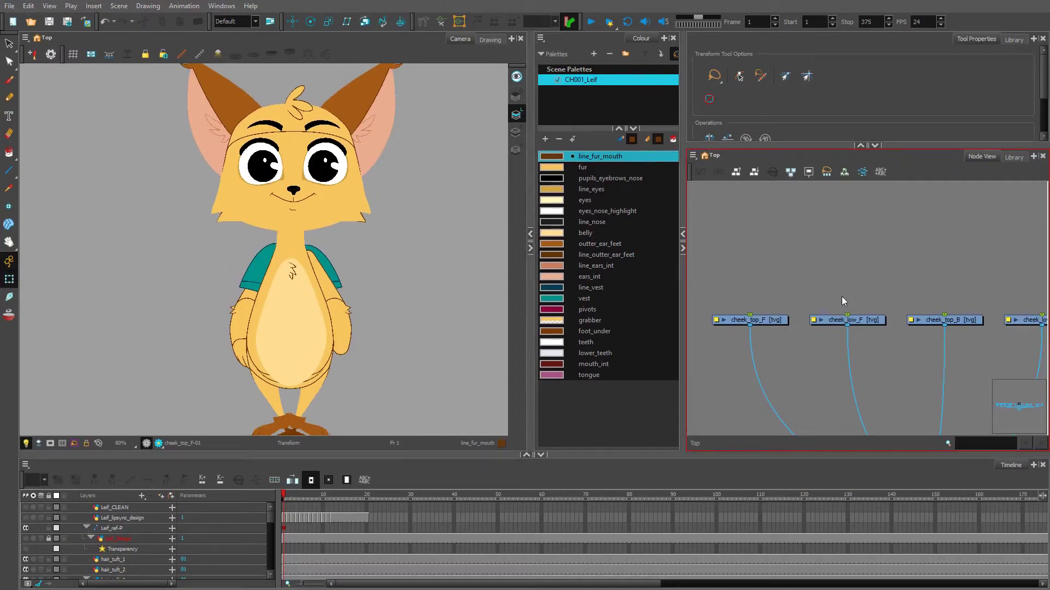
{"action": "key", "text": "grave"}
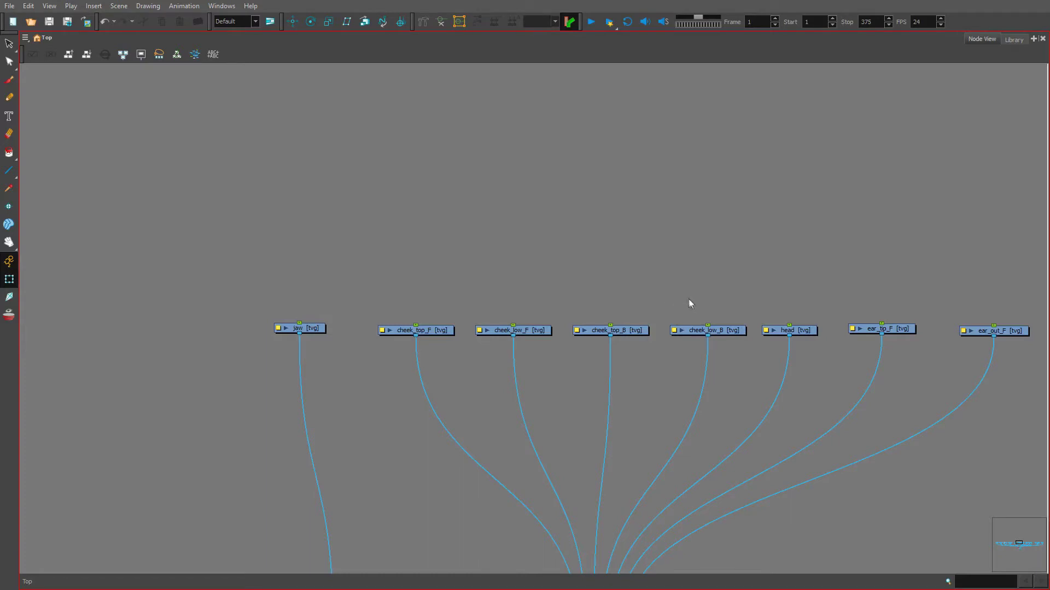
{"action": "scroll", "coordinate": [690, 299], "scroll_direction": "down", "scroll_amount": 1}
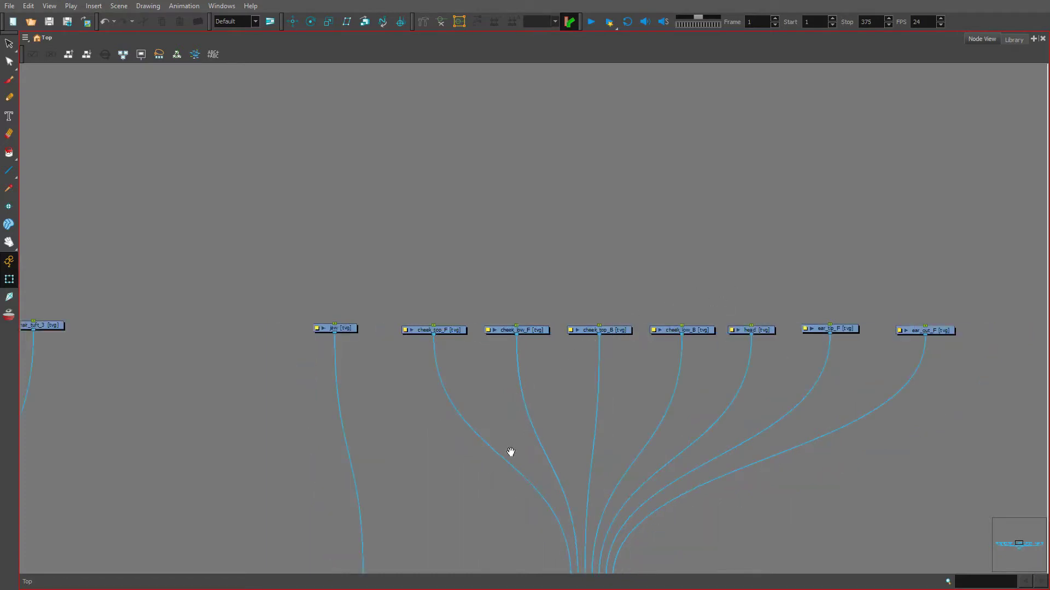
- Pan across the node graph to reveal the lower composites and every drawing-node group
{"action": "left_click_drag", "start_coordinate": [510, 452], "coordinate": [566, 353]}
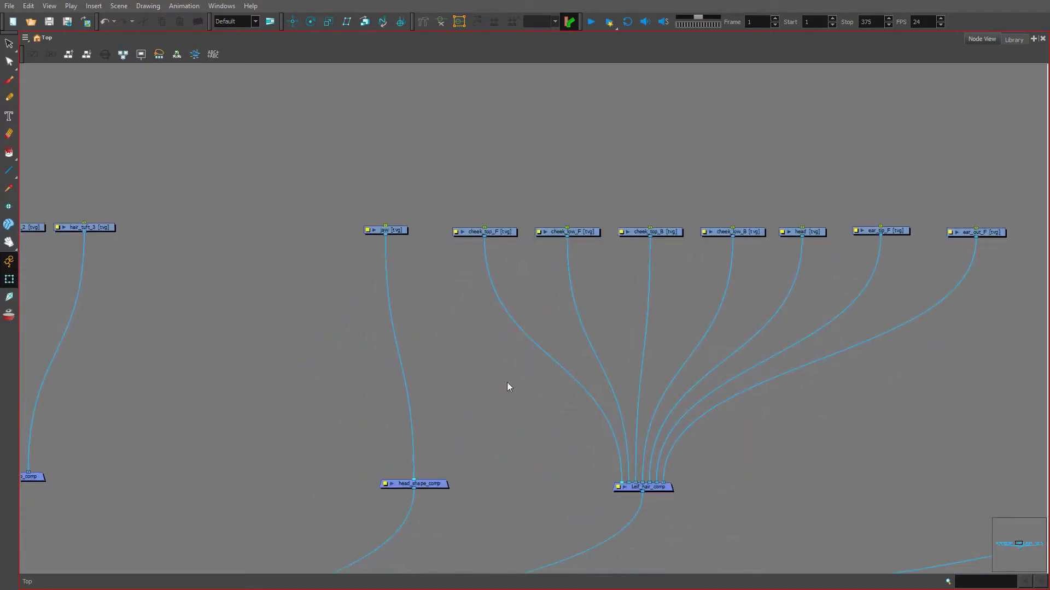
{"action": "scroll", "coordinate": [504, 385], "scroll_direction": "down", "scroll_amount": 2}
{"action": "scroll", "coordinate": [424, 422], "scroll_direction": "up", "scroll_amount": 3}
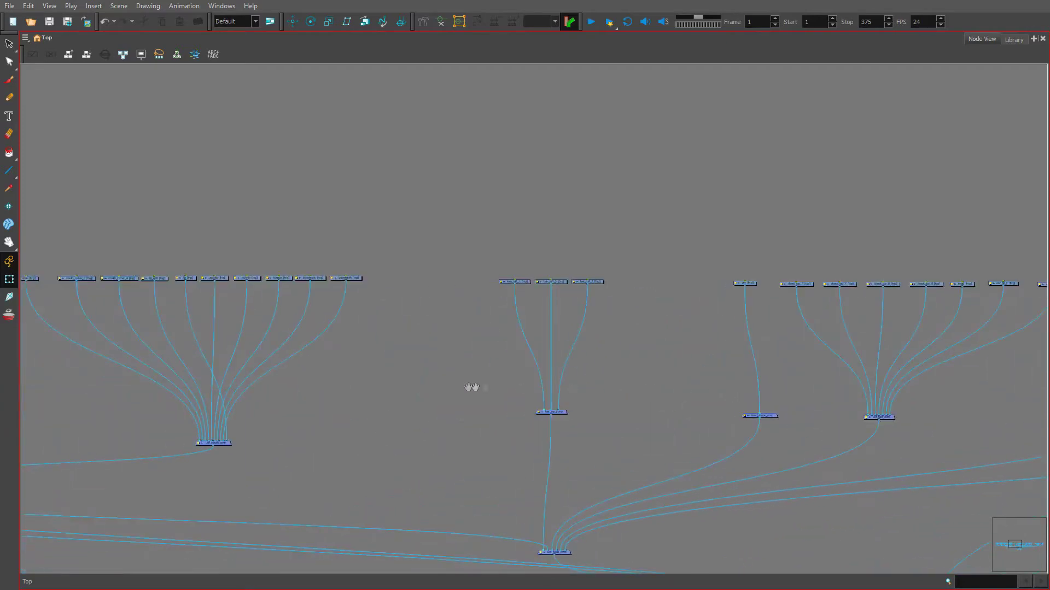
{"action": "left_click_drag", "start_coordinate": [471, 387], "coordinate": [709, 387]}
{"action": "left_click_drag", "start_coordinate": [359, 414], "coordinate": [615, 396]}
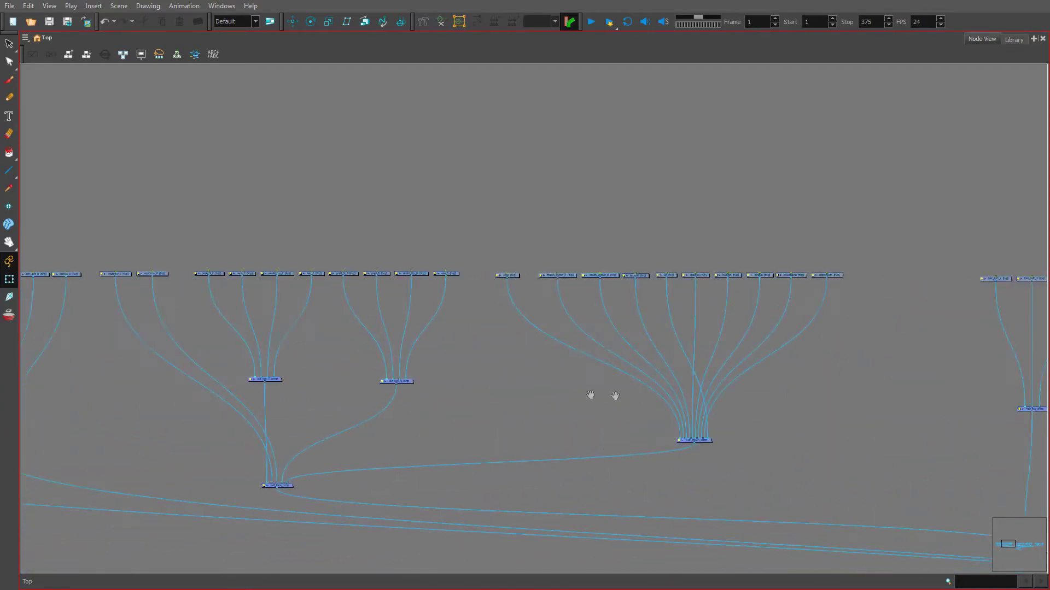
{"action": "left_click_drag", "start_coordinate": [489, 402], "coordinate": [717, 400]}
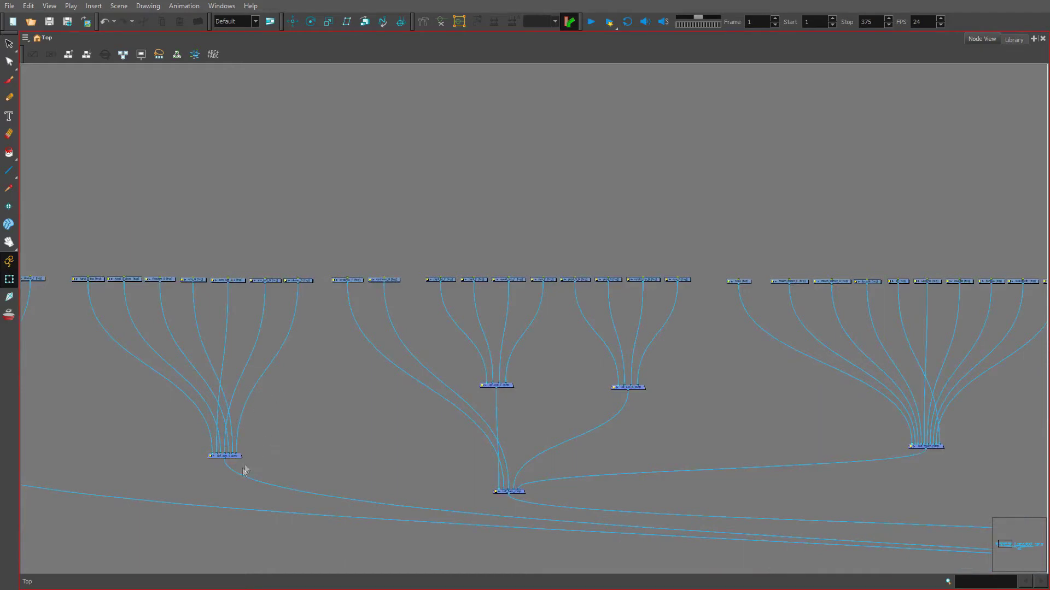
- Marquee-select all top-row drawing nodes and add a peg above each with Ctrl+P
{"action": "scroll", "coordinate": [464, 429], "scroll_direction": "down", "scroll_amount": 2}
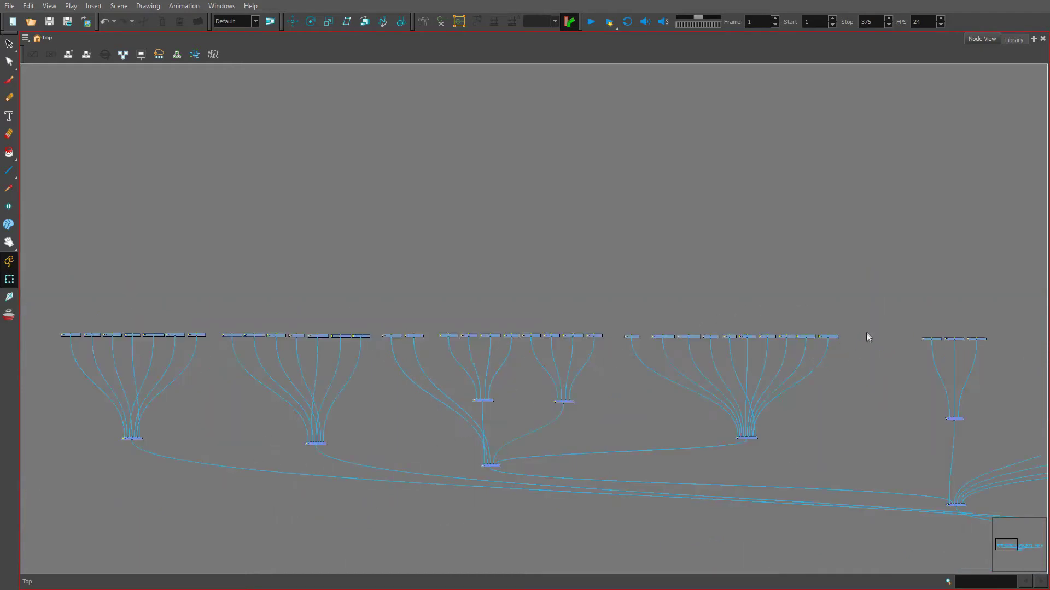
{"action": "scroll", "coordinate": [916, 366], "scroll_direction": "down", "scroll_amount": 1}
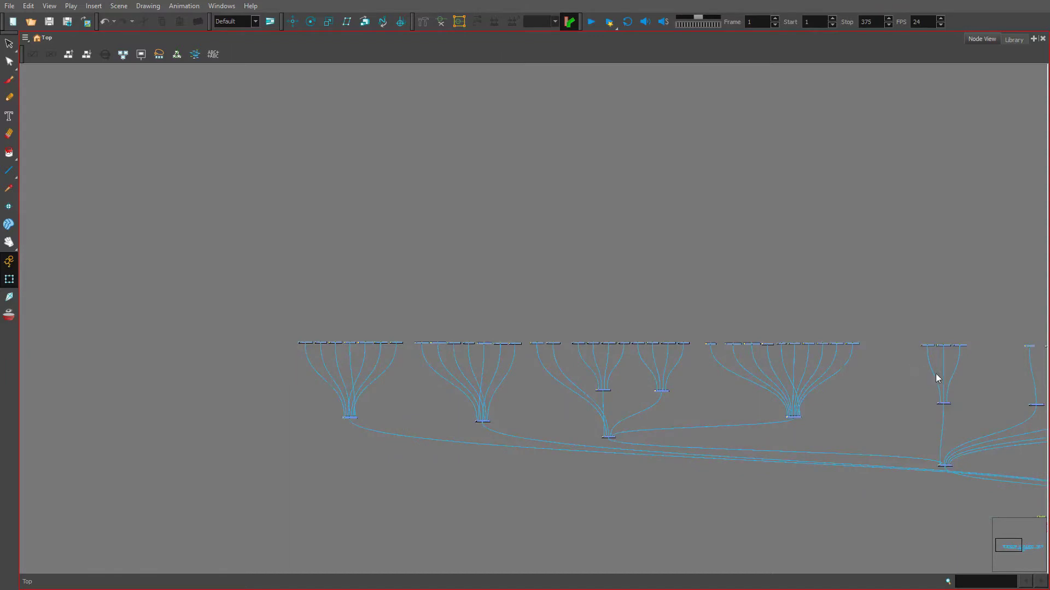
{"action": "scroll", "coordinate": [914, 389], "scroll_direction": "down", "scroll_amount": 1}
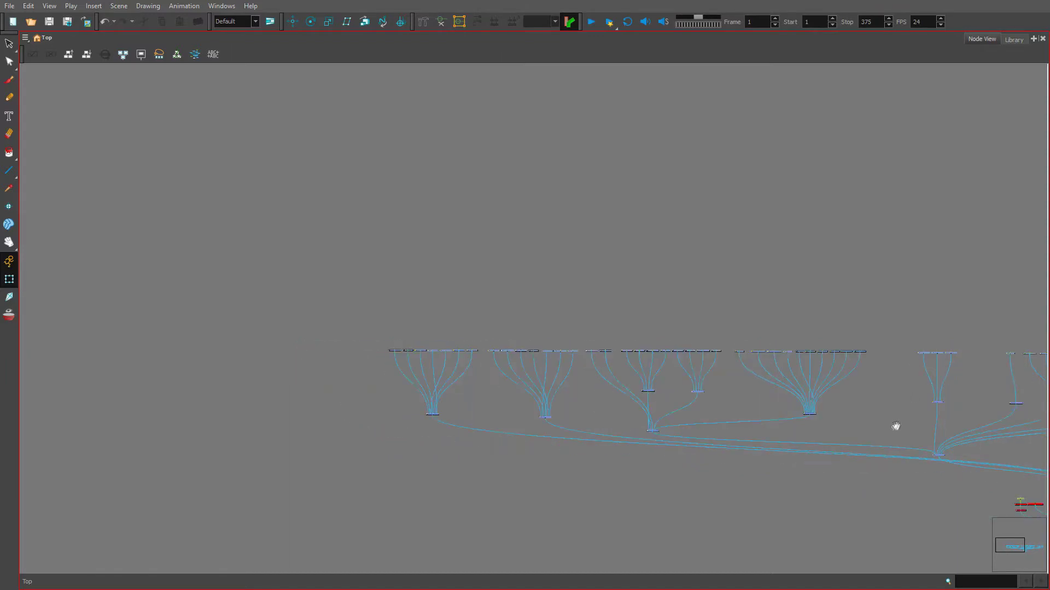
{"action": "left_click_drag", "start_coordinate": [894, 424], "coordinate": [588, 388]}
{"action": "scroll", "coordinate": [654, 399], "scroll_direction": "down", "scroll_amount": 3}
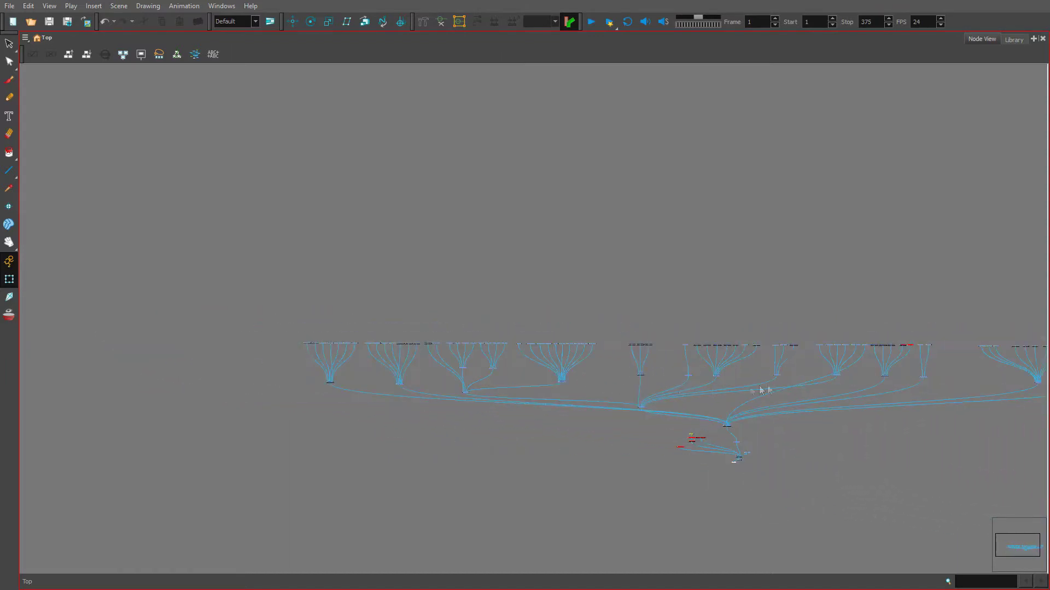
{"action": "left_click_drag", "start_coordinate": [842, 388], "coordinate": [796, 383]}
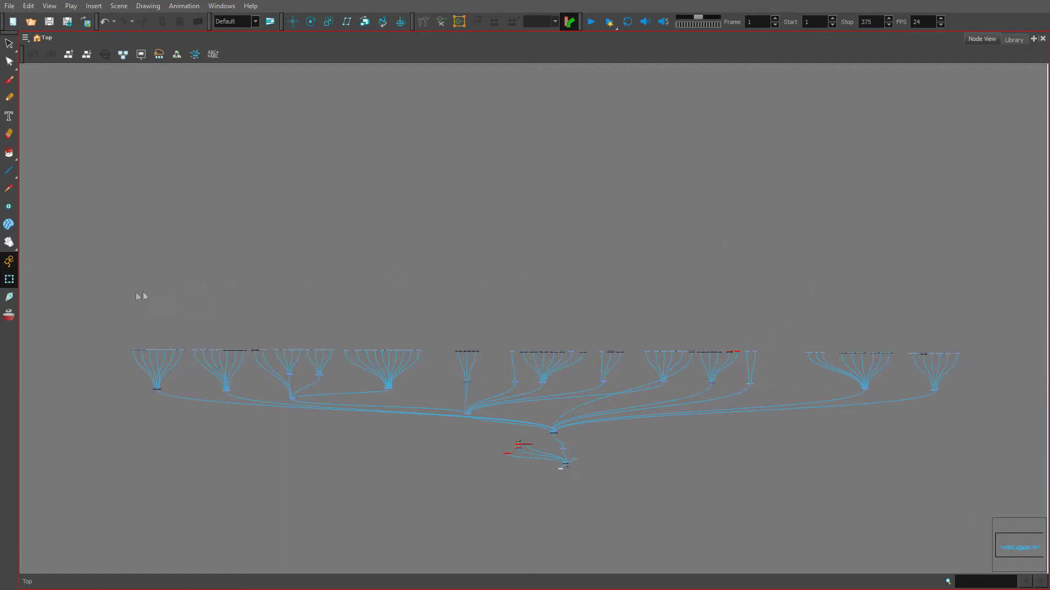
{"action": "left_click_drag", "start_coordinate": [99, 297], "coordinate": [972, 366]}
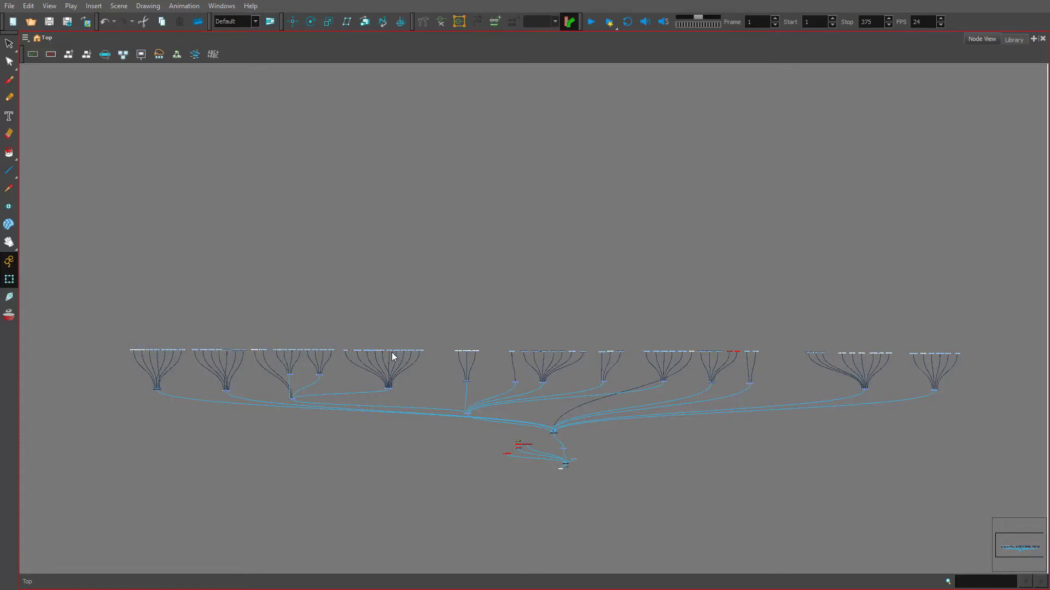
{"action": "key", "text": "ctrl+p"}
{"action": "scroll", "coordinate": [504, 359], "scroll_direction": "up", "scroll_amount": 1}
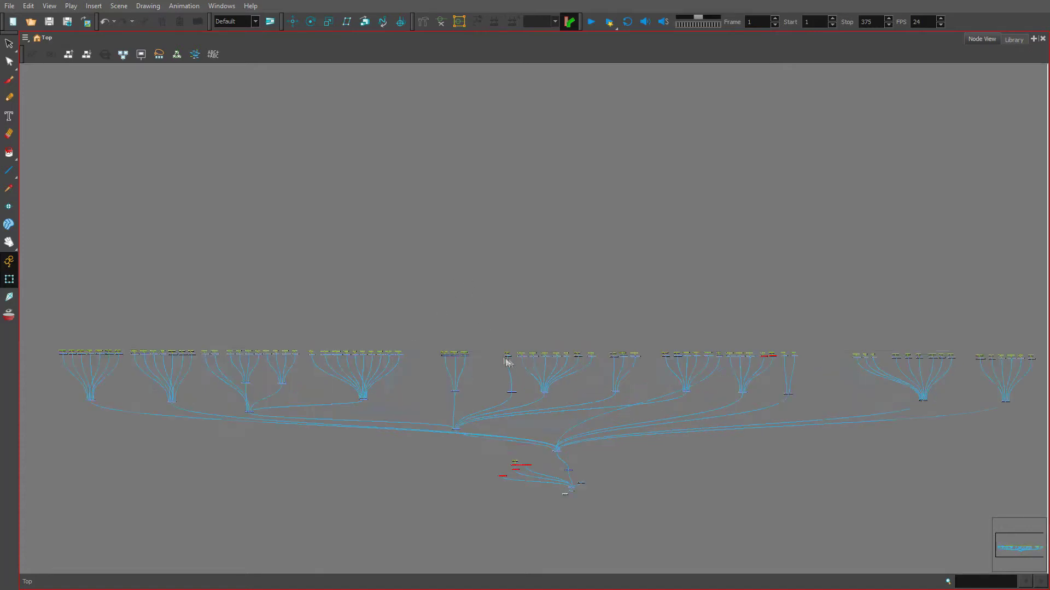
{"action": "scroll", "coordinate": [532, 368], "scroll_direction": "up", "scroll_amount": 4}
{"action": "left_click_drag", "start_coordinate": [437, 427], "coordinate": [548, 386]}
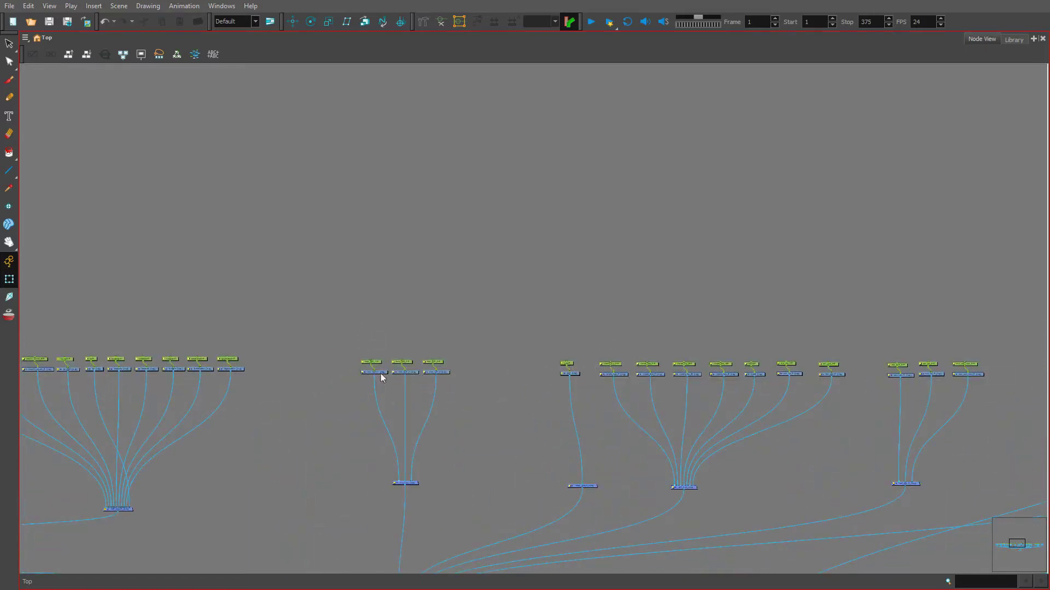
{"action": "left_click_drag", "start_coordinate": [222, 387], "coordinate": [591, 383]}
{"action": "left_click_drag", "start_coordinate": [355, 407], "coordinate": [538, 405]}
{"action": "left_click_drag", "start_coordinate": [311, 373], "coordinate": [567, 345]}
{"action": "left_click_drag", "start_coordinate": [425, 375], "coordinate": [630, 375]}
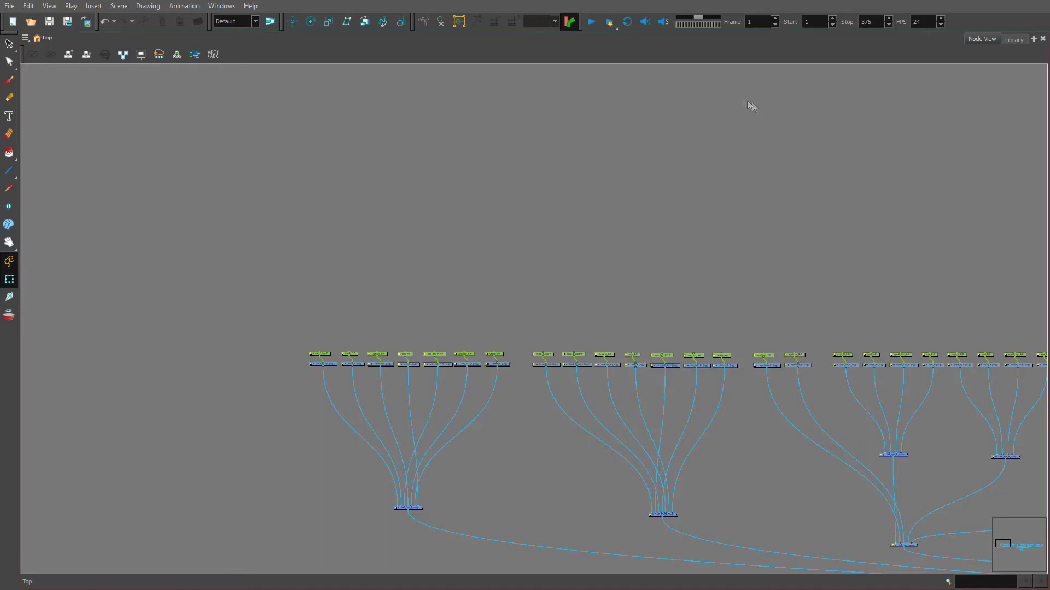
{"action": "scroll", "coordinate": [420, 347], "scroll_direction": "up", "scroll_amount": 5}
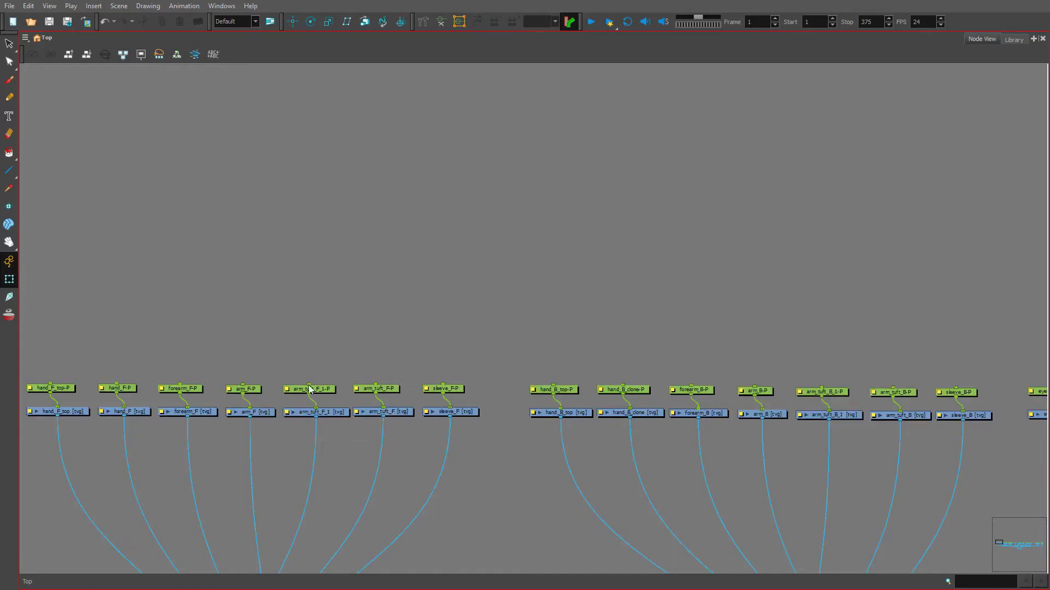
{"action": "left_click_drag", "start_coordinate": [237, 385], "coordinate": [439, 394]}
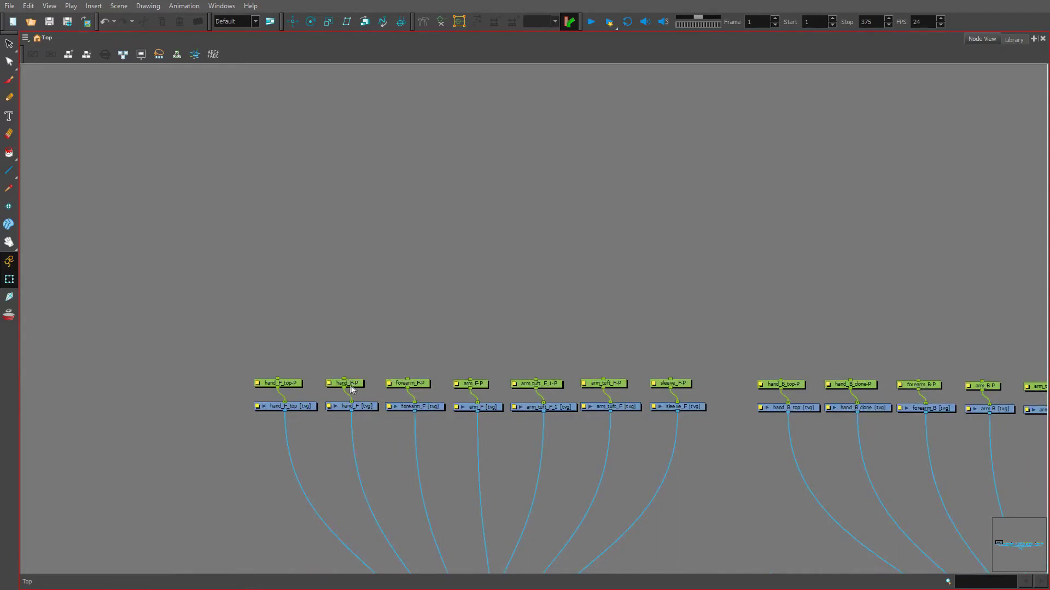
- Move hand_F-P above the hand pegs and align hand_F_top under hand_F_top-P
{"action": "left_click_drag", "start_coordinate": [354, 387], "coordinate": [335, 342]}
{"action": "left_click", "coordinate": [298, 406]}
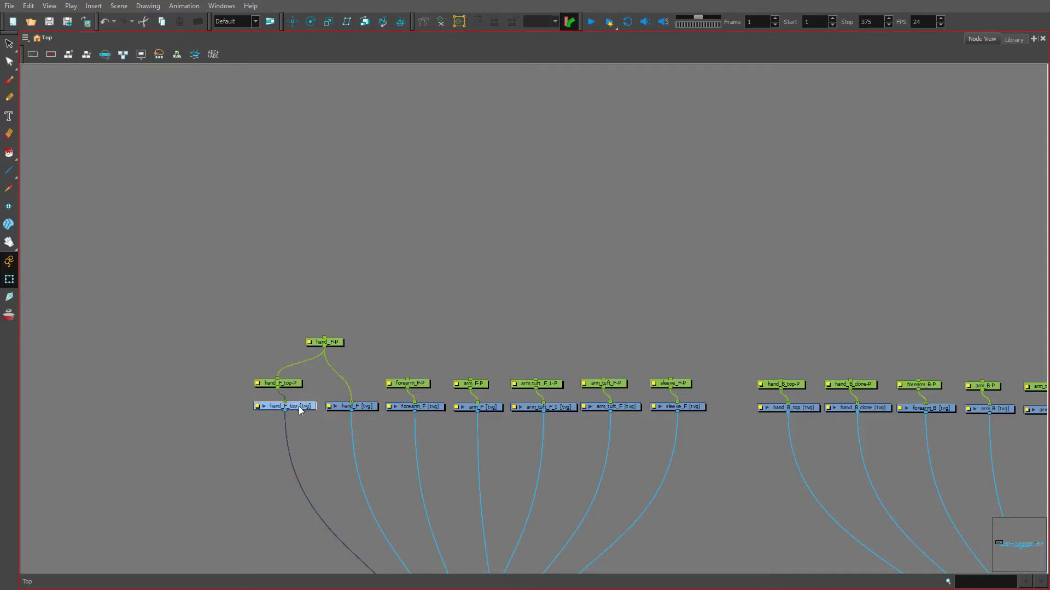
{"action": "left_click_drag", "start_coordinate": [294, 407], "coordinate": [285, 408]}
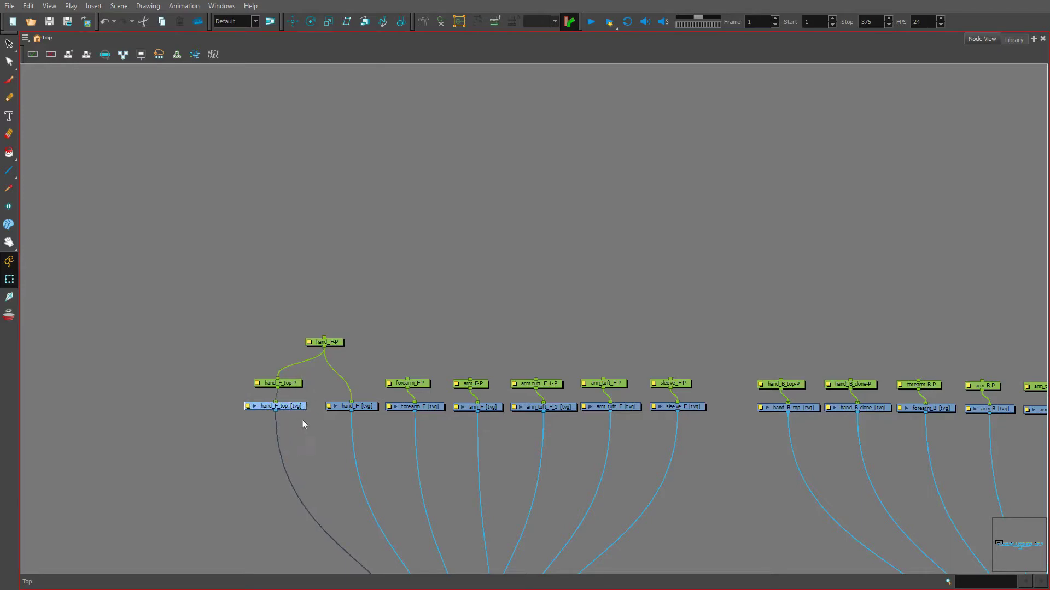
{"action": "left_click", "coordinate": [336, 361]}
{"action": "left_click", "coordinate": [338, 346]}
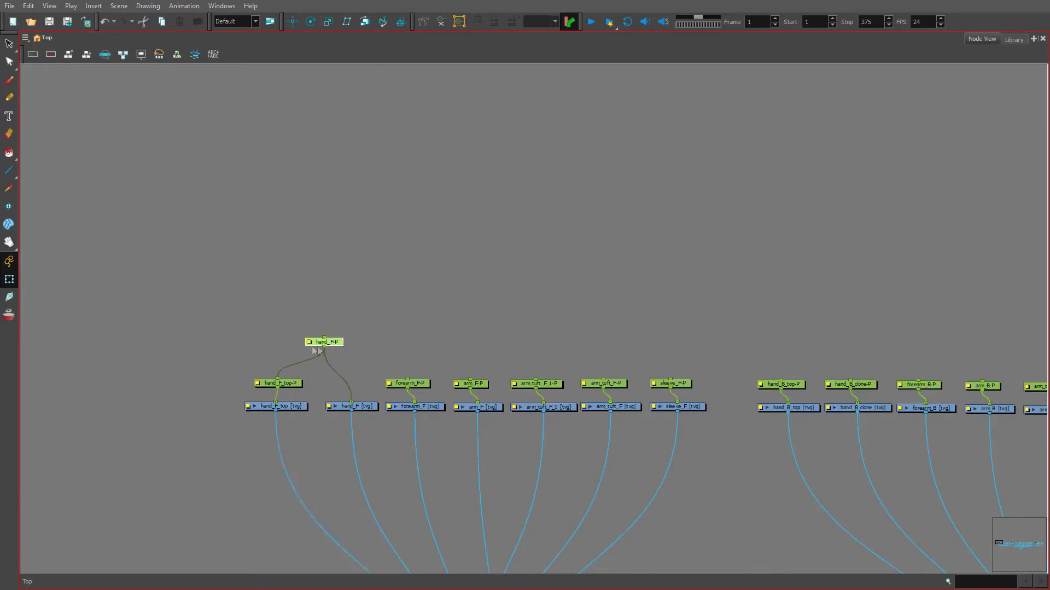
{"action": "left_click", "coordinate": [292, 385]}
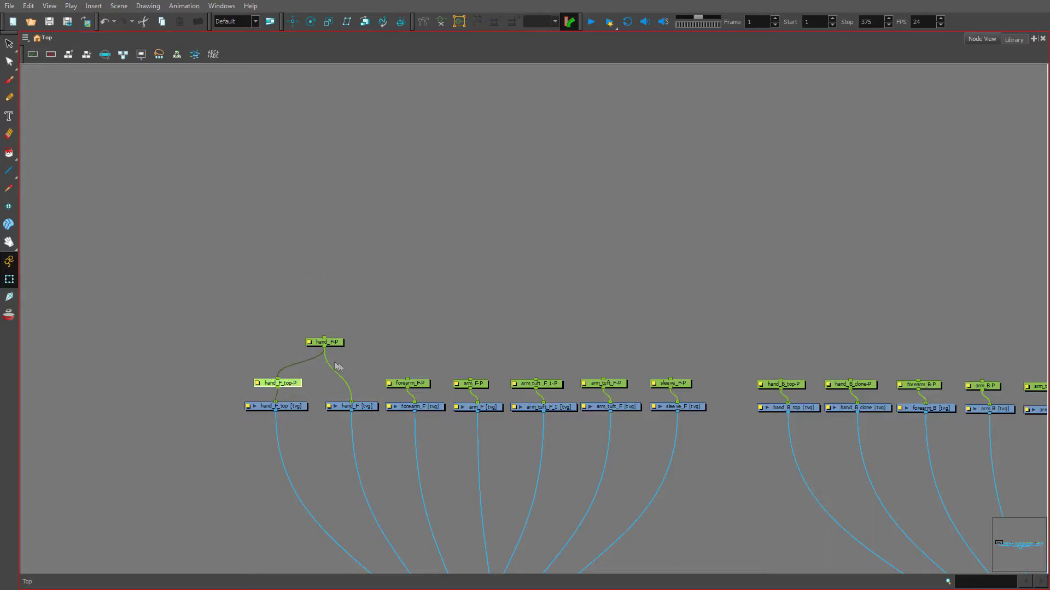
- Select the forearm_F-P, arm_F-P and both front arm tuft pegs
{"action": "left_click", "coordinate": [402, 359]}
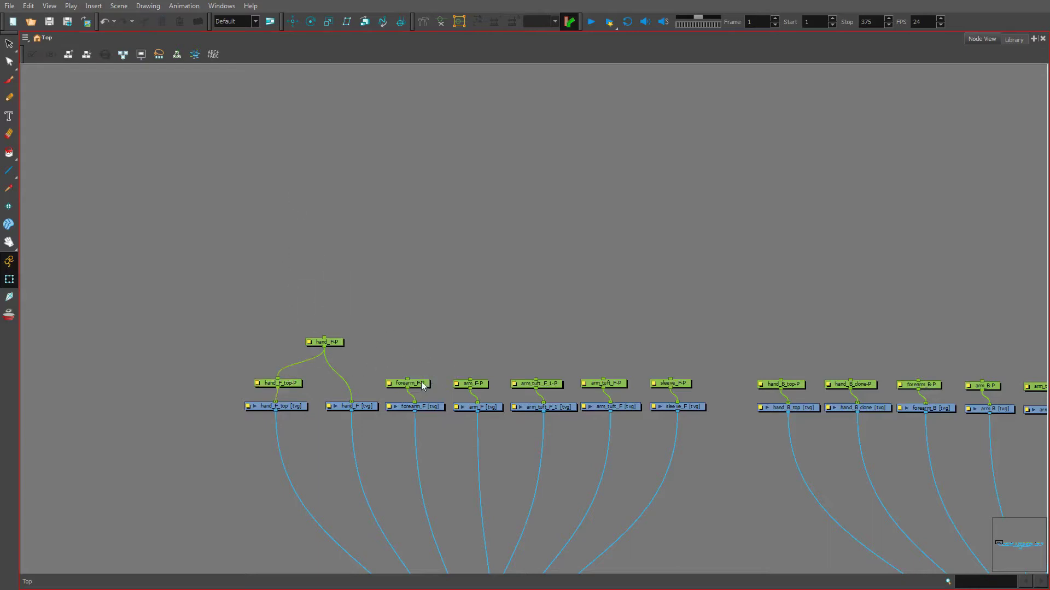
{"action": "left_click", "coordinate": [422, 386]}
{"action": "left_click", "coordinate": [485, 385]}
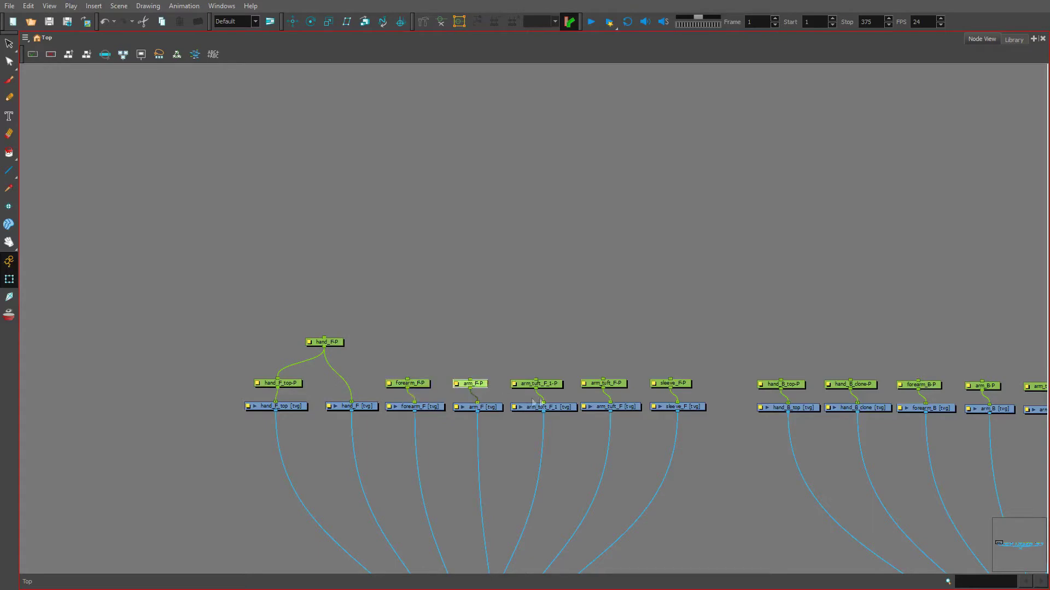
{"action": "left_click_drag", "start_coordinate": [624, 359], "coordinate": [542, 391]}
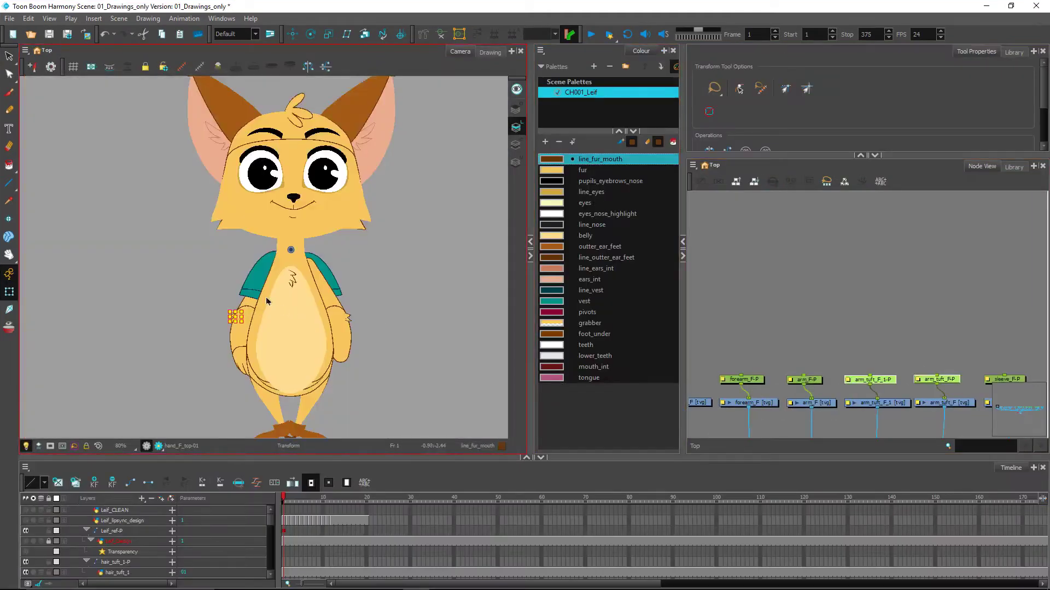
- Add a parent peg above arm_tuft_F_1-P and arm_tuft_F-P, then open its Layer Properties
{"action": "scroll", "coordinate": [266, 297], "scroll_direction": "up", "scroll_amount": 5}
{"action": "left_click_drag", "start_coordinate": [252, 377], "coordinate": [251, 283]}
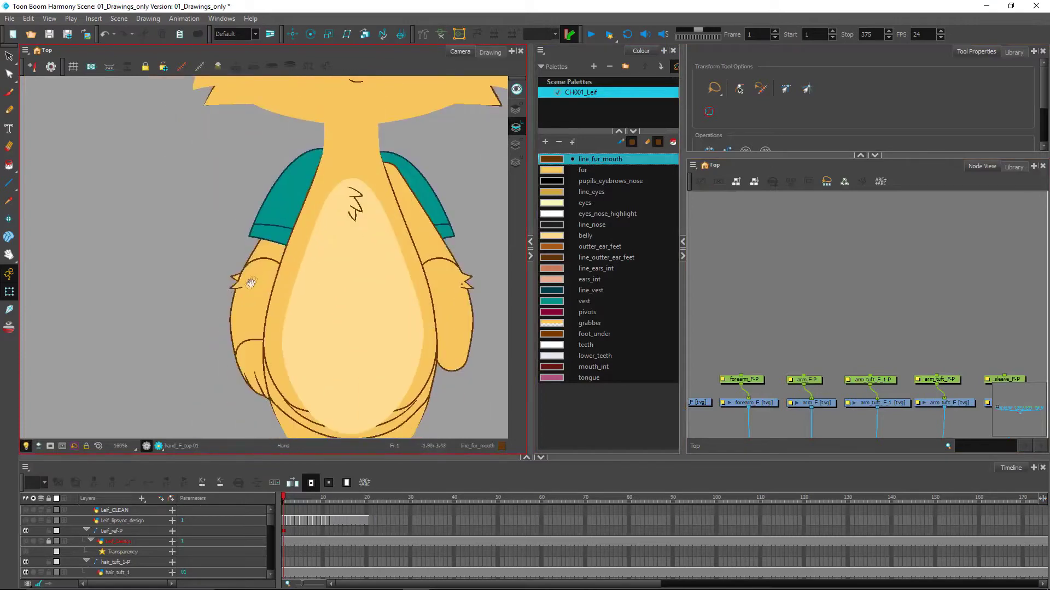
{"action": "left_click", "coordinate": [236, 284]}
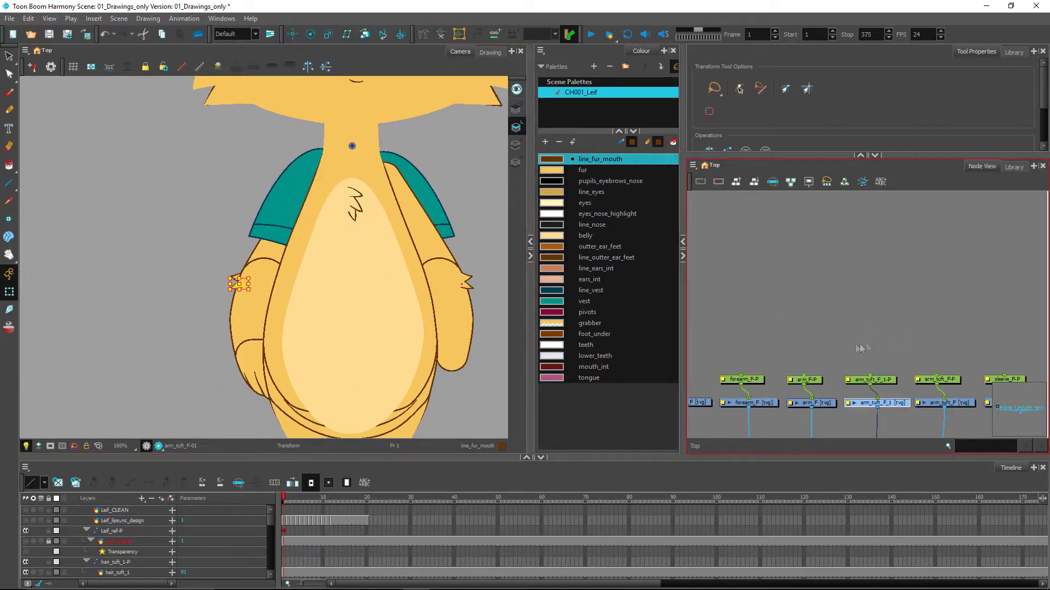
{"action": "left_click_drag", "start_coordinate": [860, 349], "coordinate": [936, 390]}
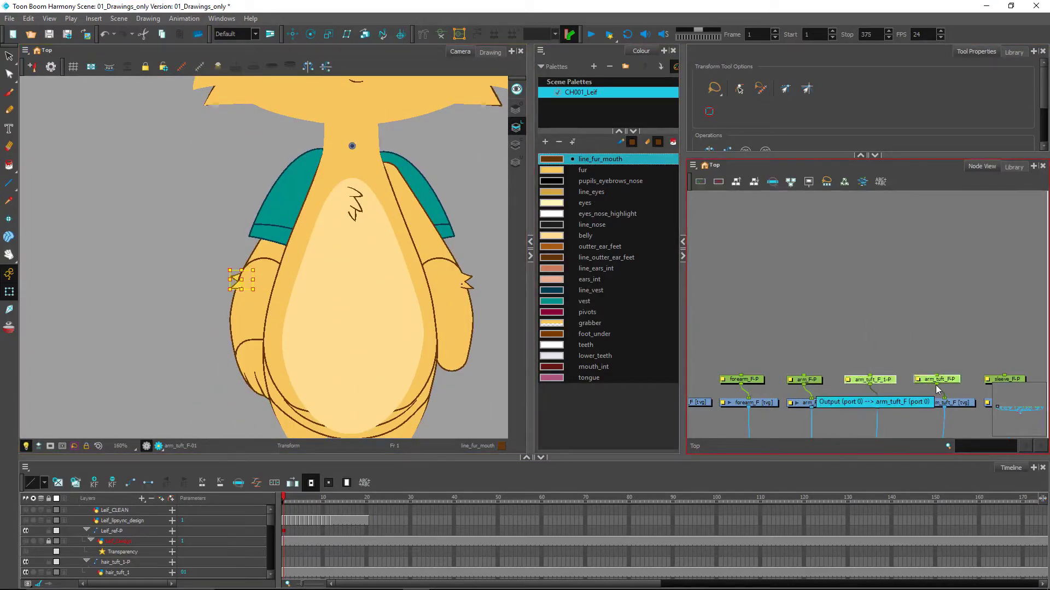
{"action": "key", "text": "ctrl+p"}
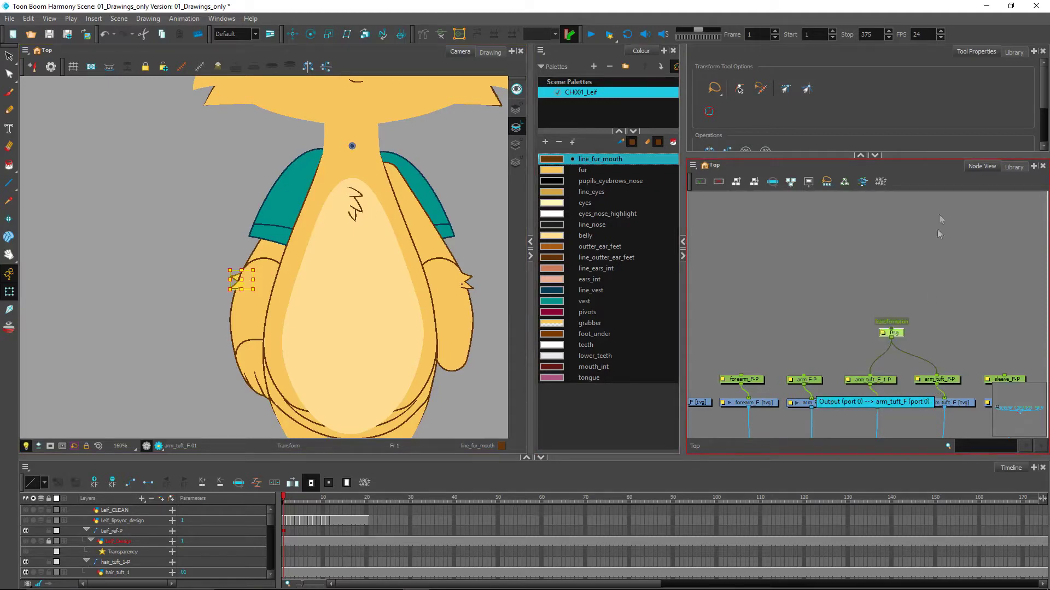
{"action": "left_click_drag", "start_coordinate": [897, 334], "coordinate": [912, 327]}
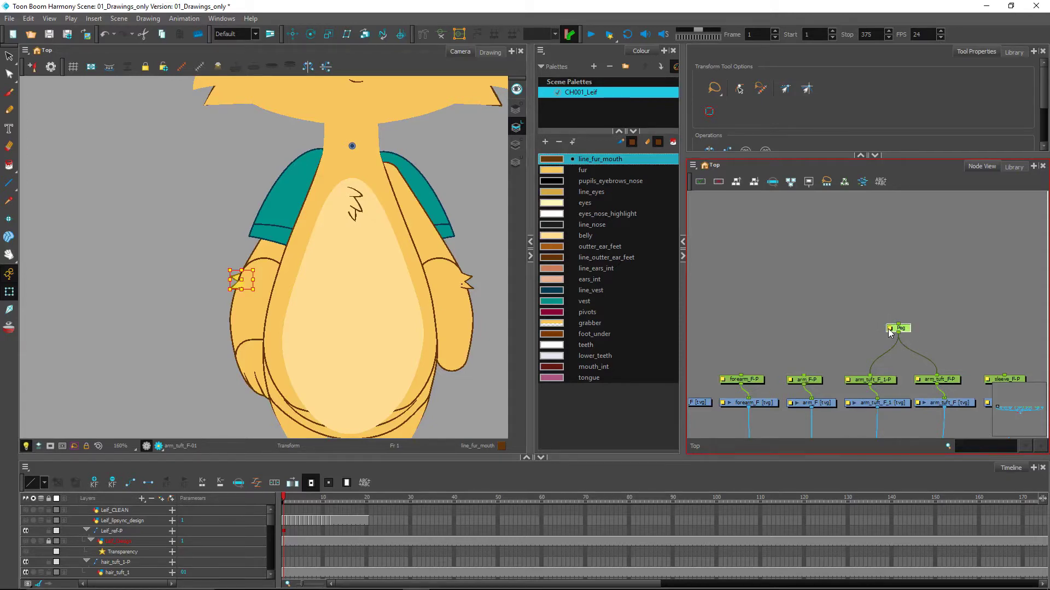
{"action": "double_click", "coordinate": [891, 329]}
- Name the new peg arm_tuft_F_master-P and close Layer Properties
{"action": "double_click", "coordinate": [316, 223]}
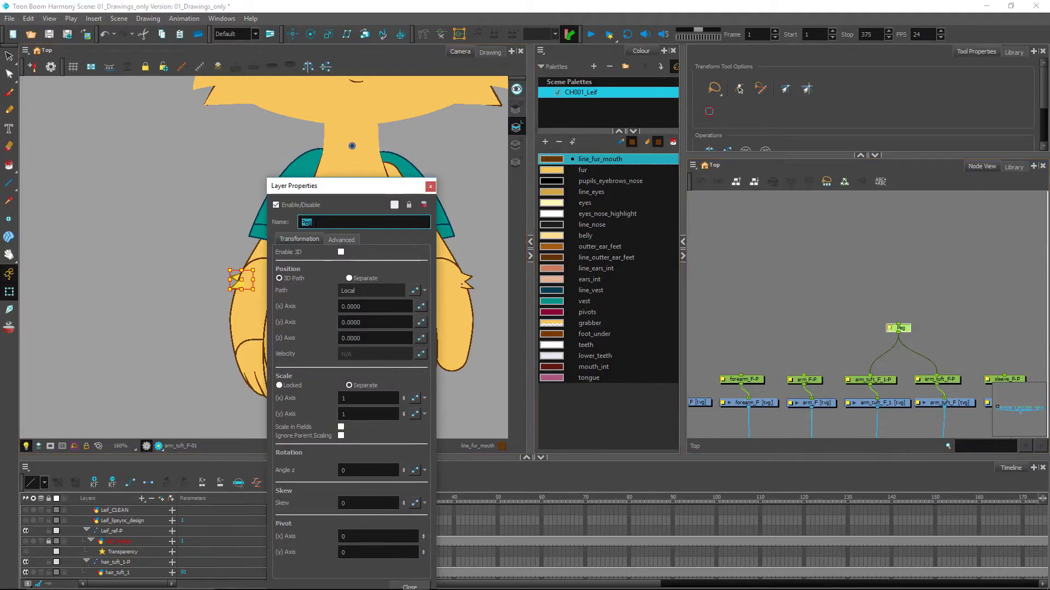
{"action": "type", "text": "arm"}
{"action": "type", "text": "m"}
{"action": "type", "text": "_tuft"}
{"action": "type", "text": "_F_maste"}
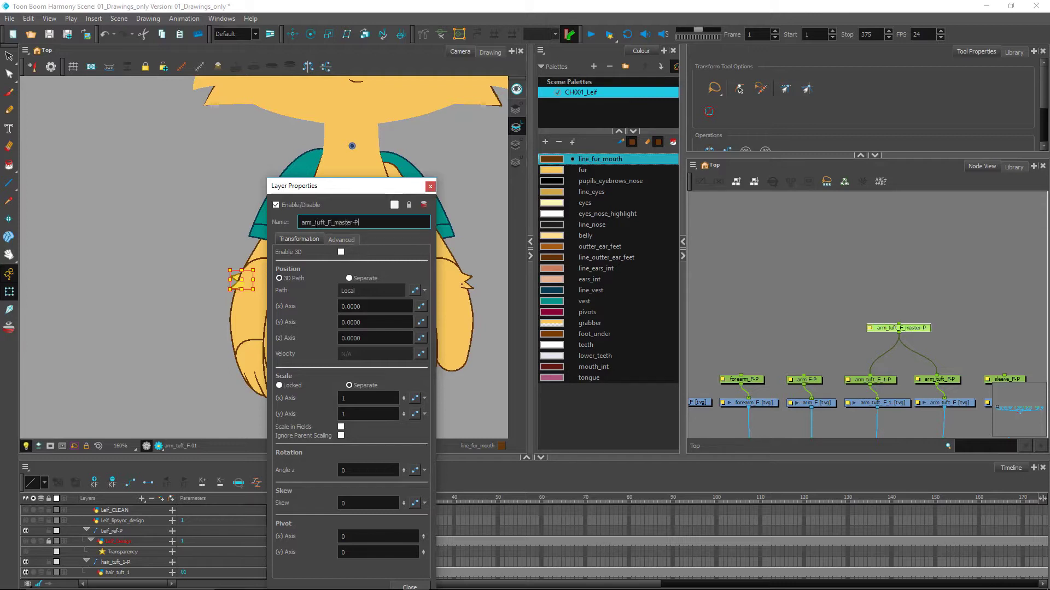
{"action": "left_click", "coordinate": [431, 187]}
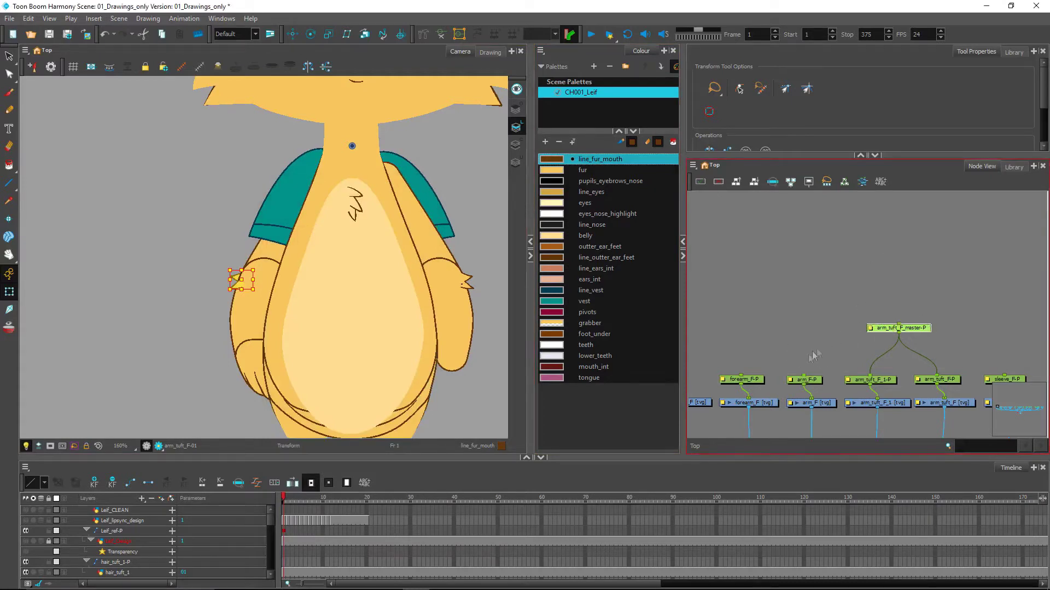
- Add a parent peg above the forearm_F-P and hand_F-P pegs
{"action": "left_click_drag", "start_coordinate": [781, 365], "coordinate": [919, 338]}
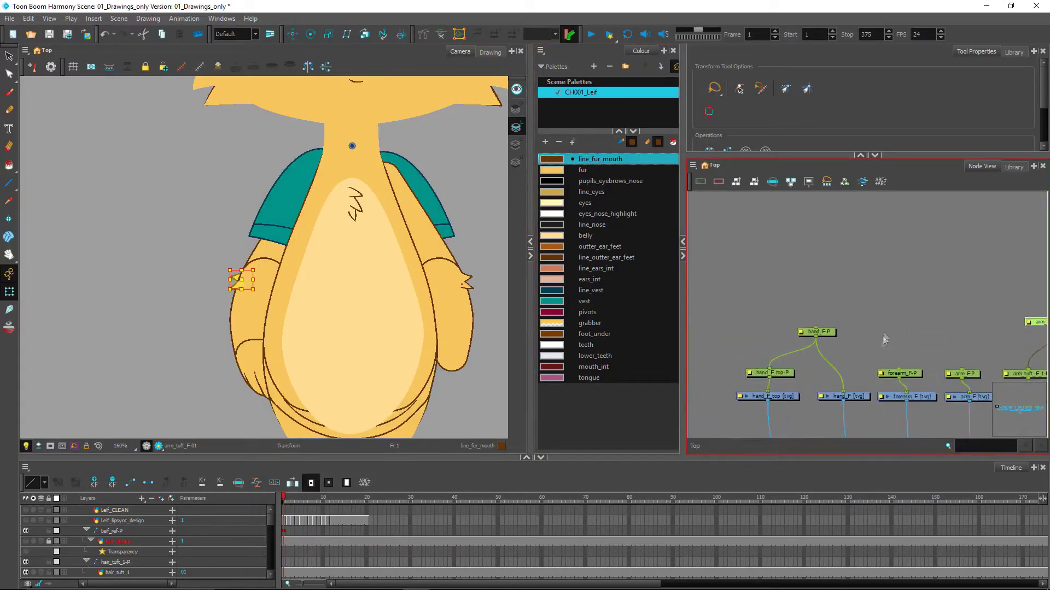
{"action": "left_click", "coordinate": [903, 372]}
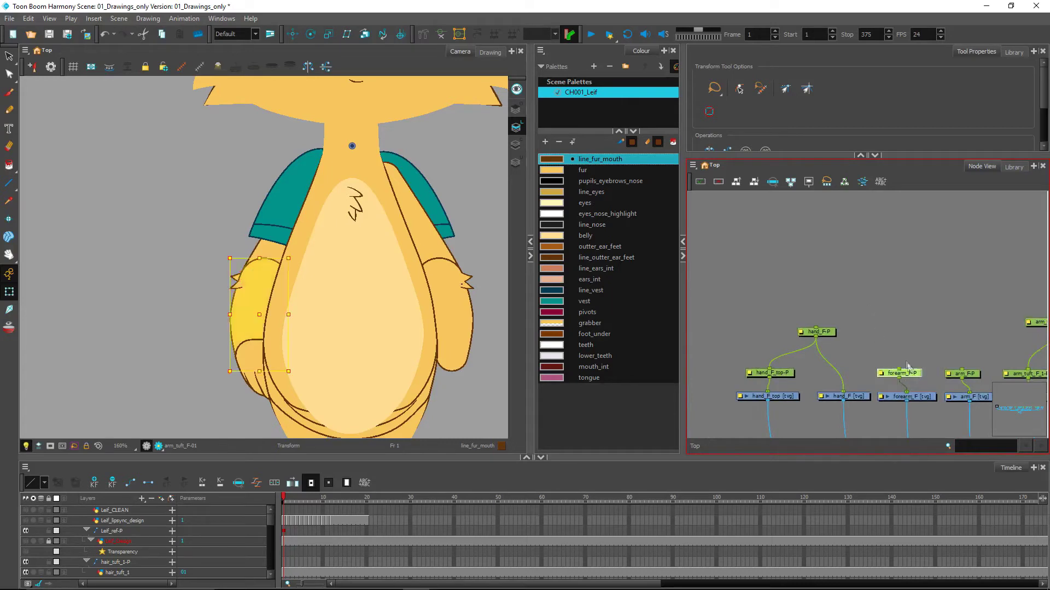
{"action": "left_click", "coordinate": [826, 334]}
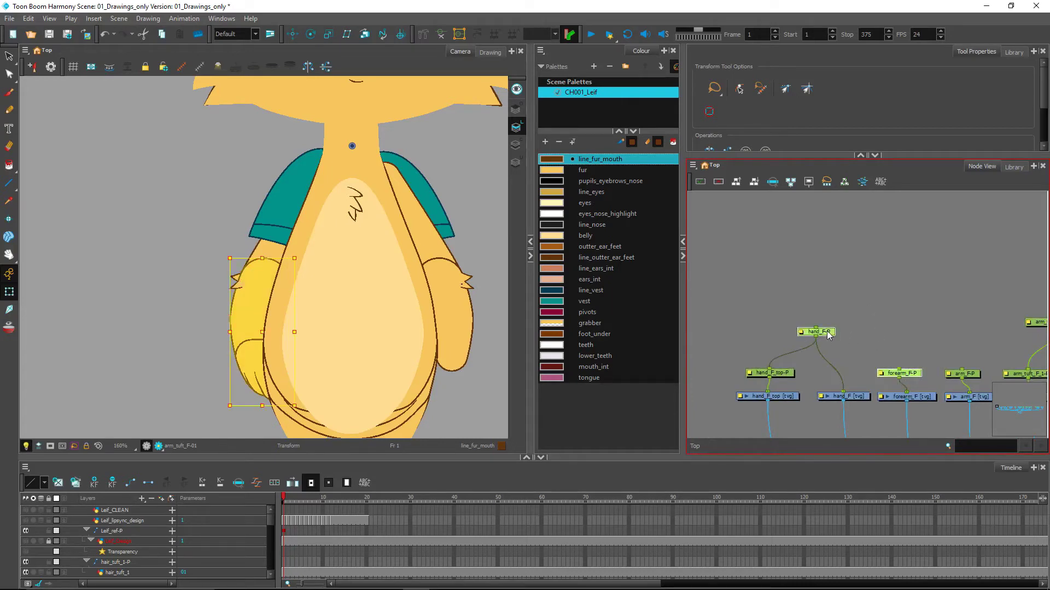
{"action": "key", "text": "ctrl+p"}
- Name the new peg forearm_F_master-P and shift it slightly right
{"action": "left_click", "coordinate": [840, 285]}
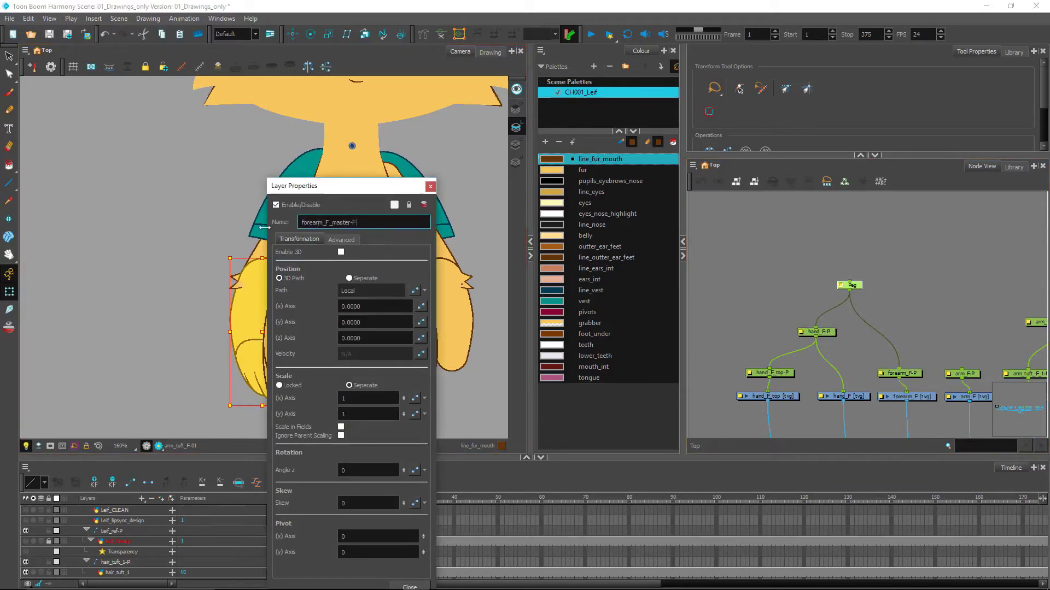
{"action": "type", "text": "forearm_F_master-P"}
{"action": "key", "text": "Return"}
{"action": "left_click", "coordinate": [430, 187]}
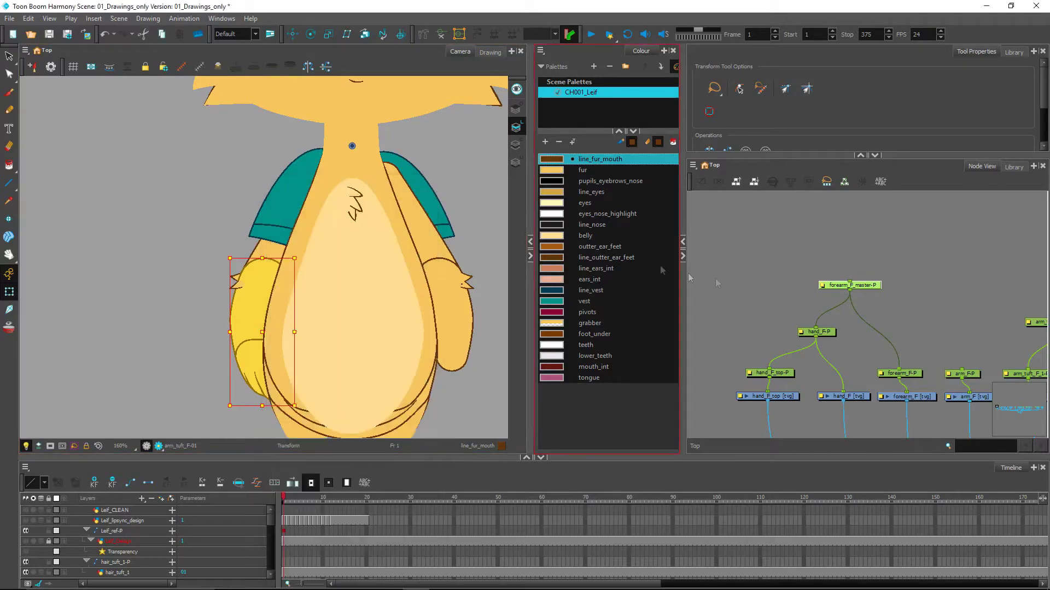
{"action": "left_click_drag", "start_coordinate": [871, 287], "coordinate": [886, 285]}
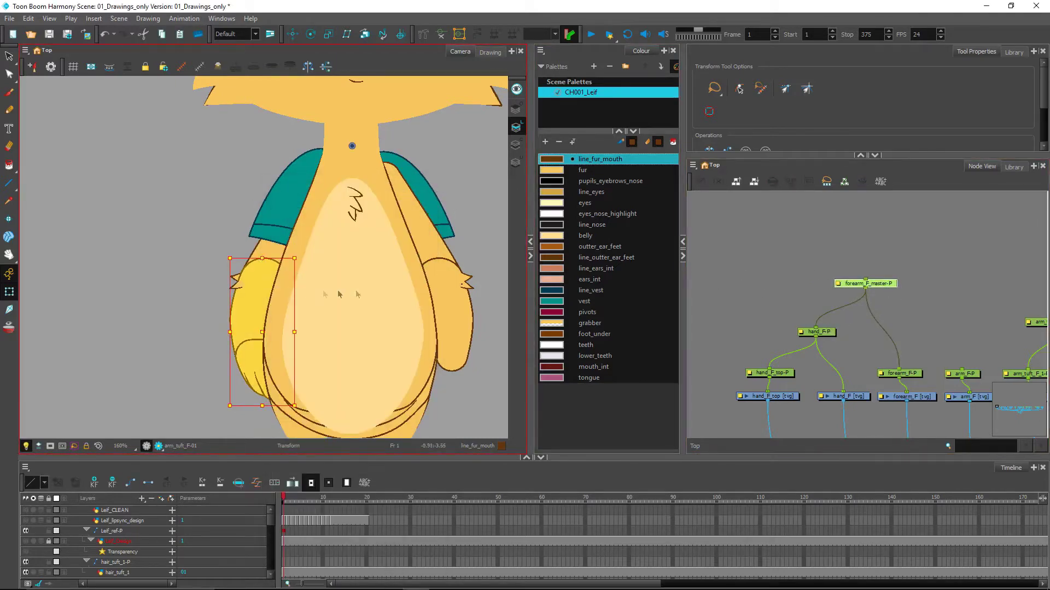
{"action": "left_click", "coordinate": [880, 285]}
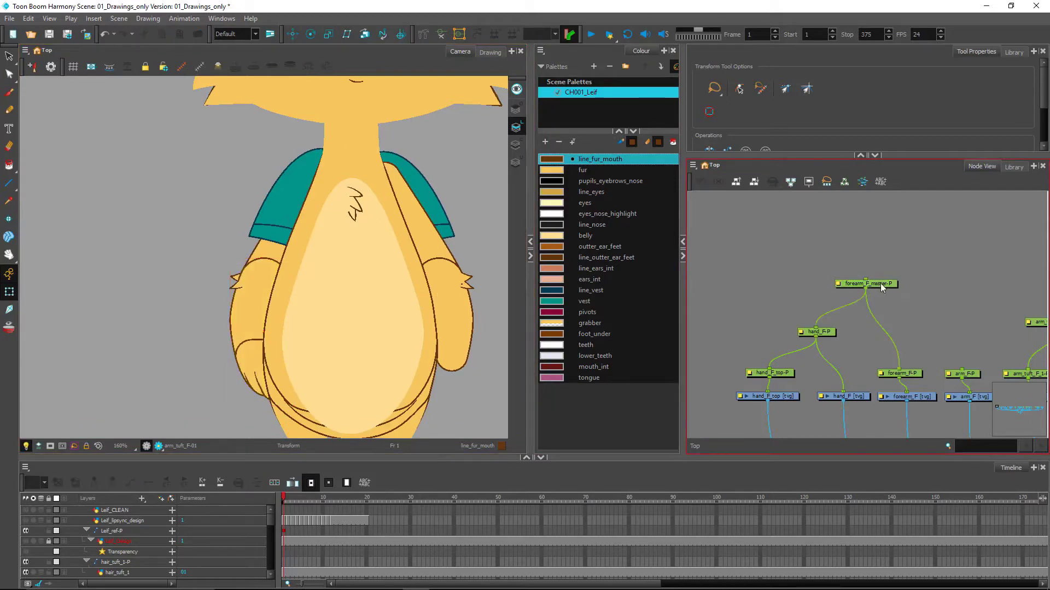
{"action": "left_click_drag", "start_coordinate": [917, 312], "coordinate": [845, 305]}
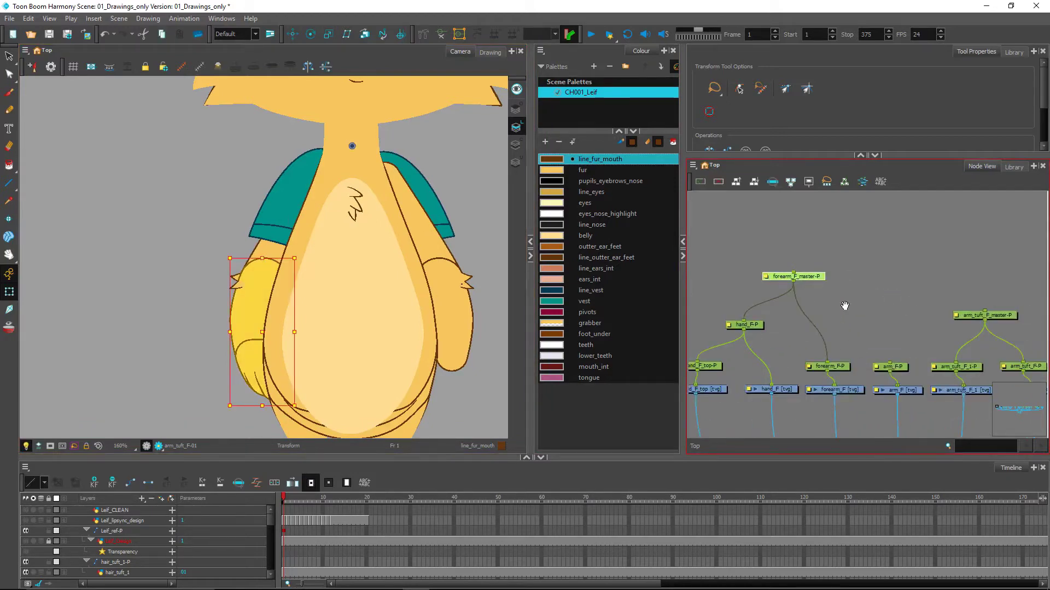
- Add a parent peg above arm_F-P and forearm_F_master-P, nudging it right
{"action": "left_click", "coordinate": [907, 356]}
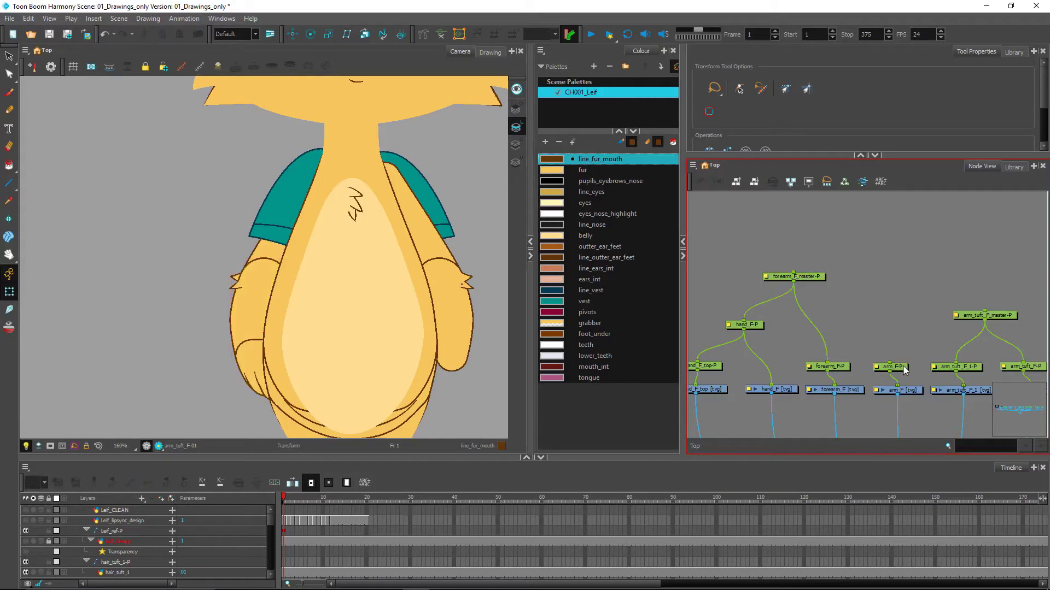
{"action": "left_click", "coordinate": [895, 366]}
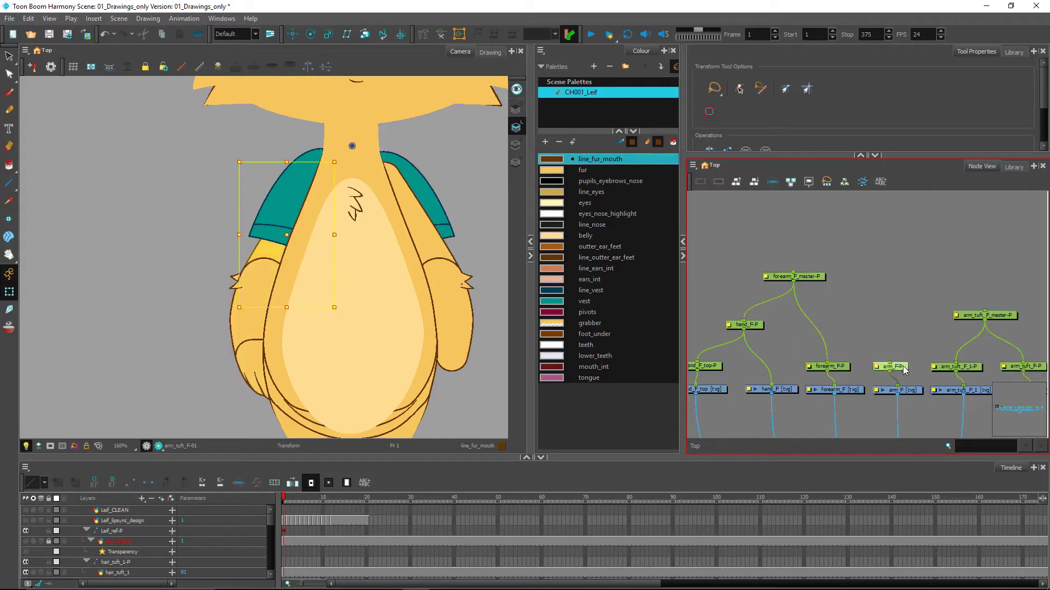
{"action": "left_click", "coordinate": [818, 277]}
{"action": "key", "text": "ctrl+p"}
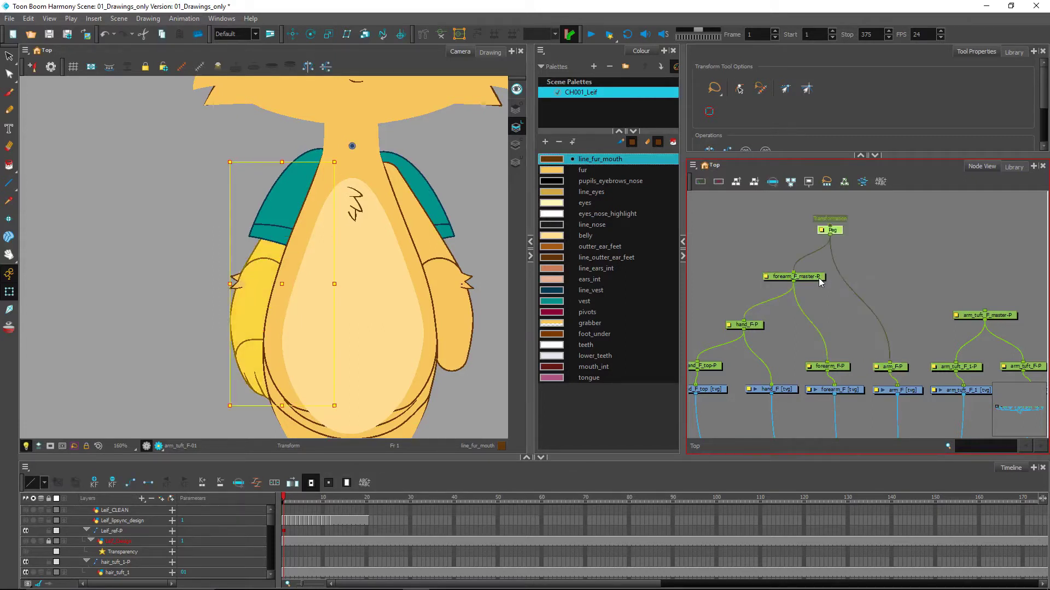
{"action": "left_click", "coordinate": [853, 240]}
{"action": "left_click_drag", "start_coordinate": [839, 234], "coordinate": [863, 232]}
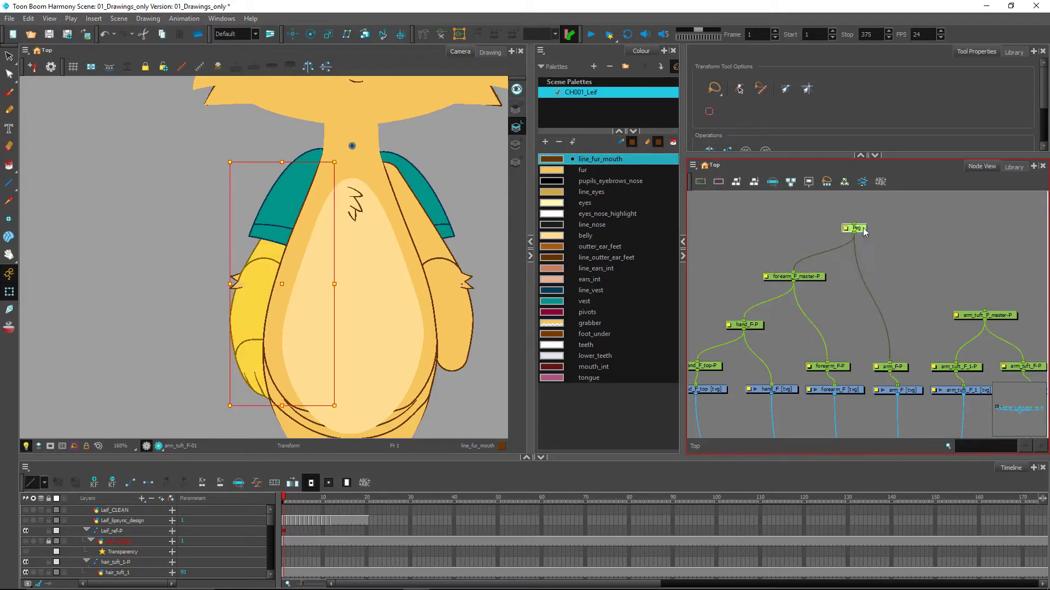
- Name the new peg arm_F_master-P and close Layer Properties
{"action": "double_click", "coordinate": [851, 233]}
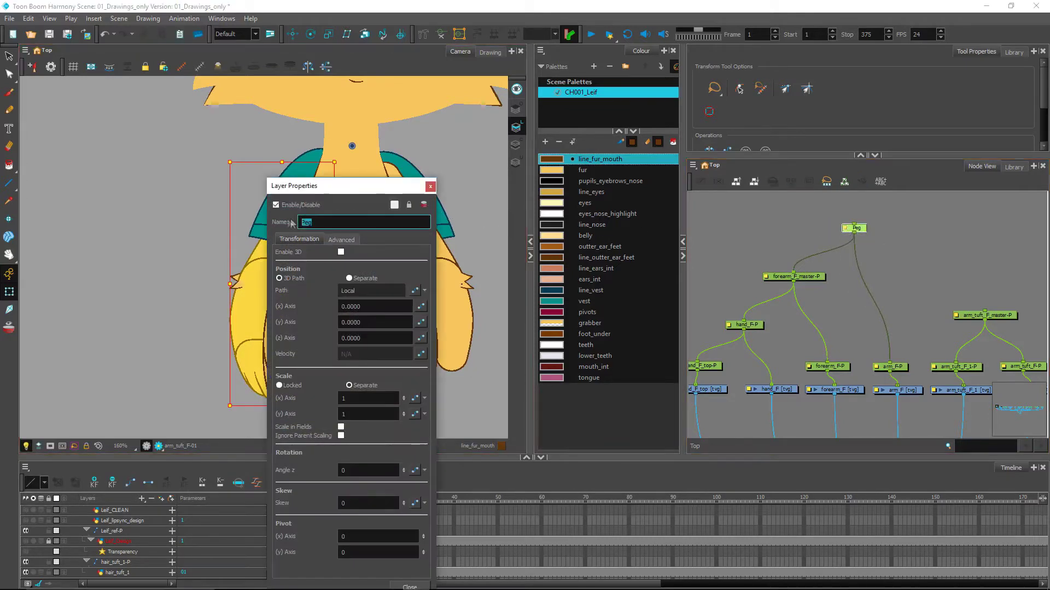
{"action": "type", "text": "arm_master"}
{"action": "type", "text": "F_"}
{"action": "key", "text": "Return"}
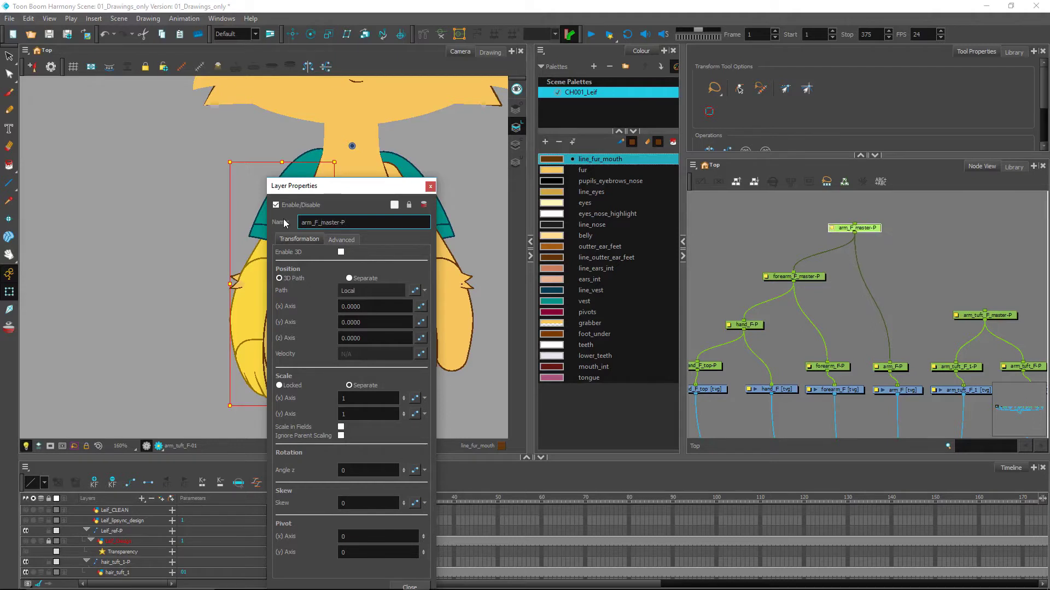
{"action": "left_click", "coordinate": [429, 187]}
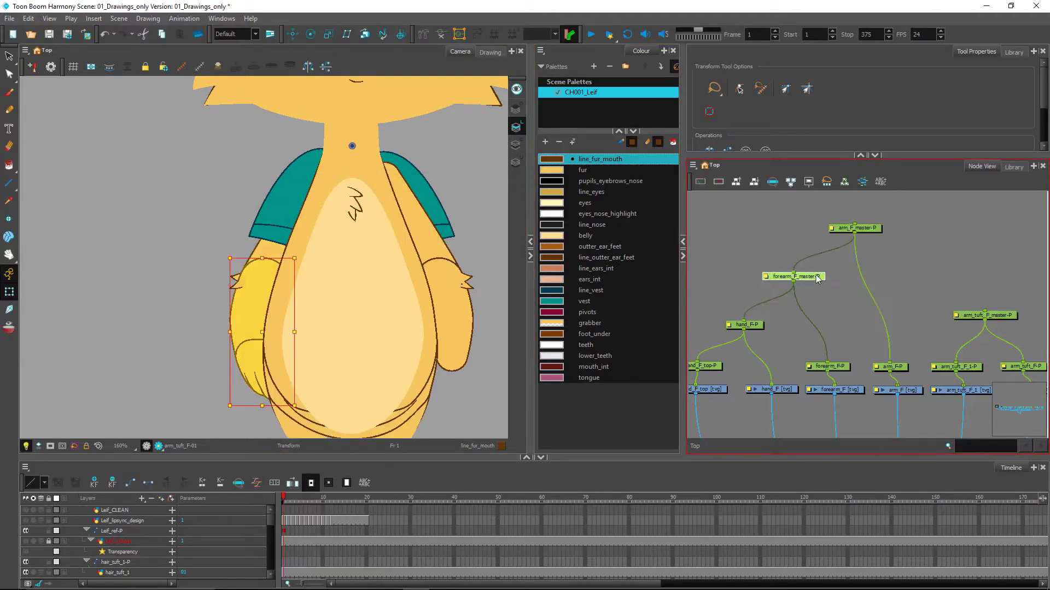
{"action": "left_click", "coordinate": [762, 326]}
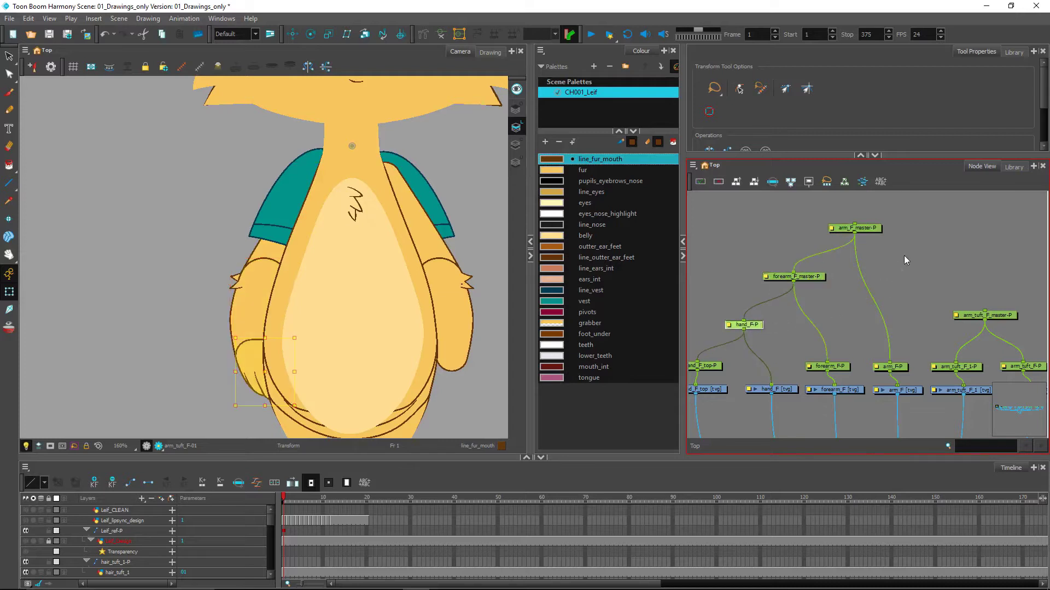
- Connect arm_F_master-P's output into arm_tuft_F_master-P's input
{"action": "left_click", "coordinate": [897, 271]}
{"action": "left_click_drag", "start_coordinate": [952, 282], "coordinate": [858, 286]}
{"action": "left_click", "coordinate": [900, 320]}
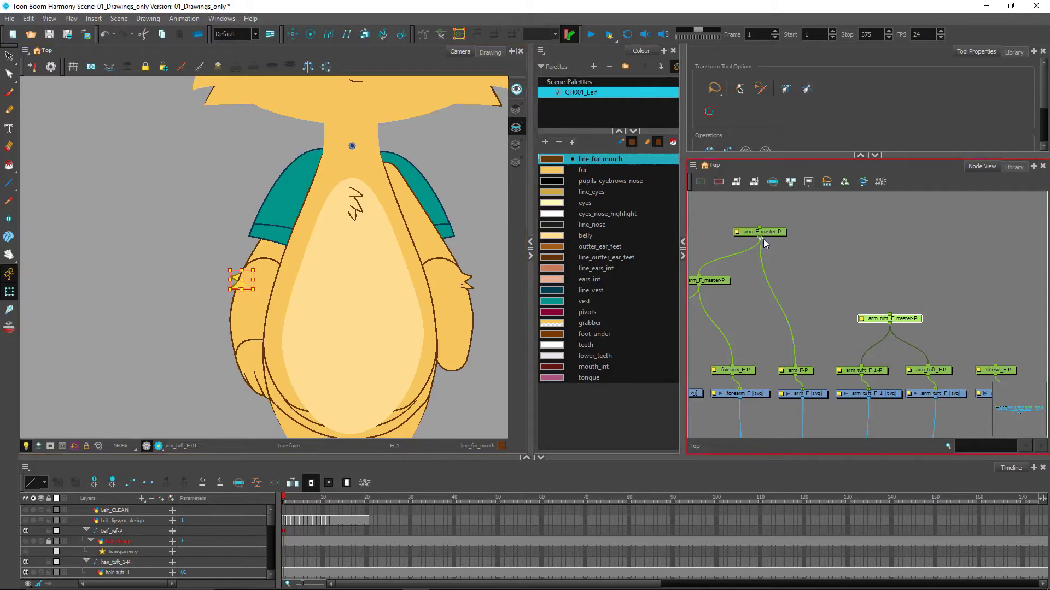
{"action": "left_click_drag", "start_coordinate": [761, 237], "coordinate": [895, 312]}
{"action": "left_click", "coordinate": [868, 265]}
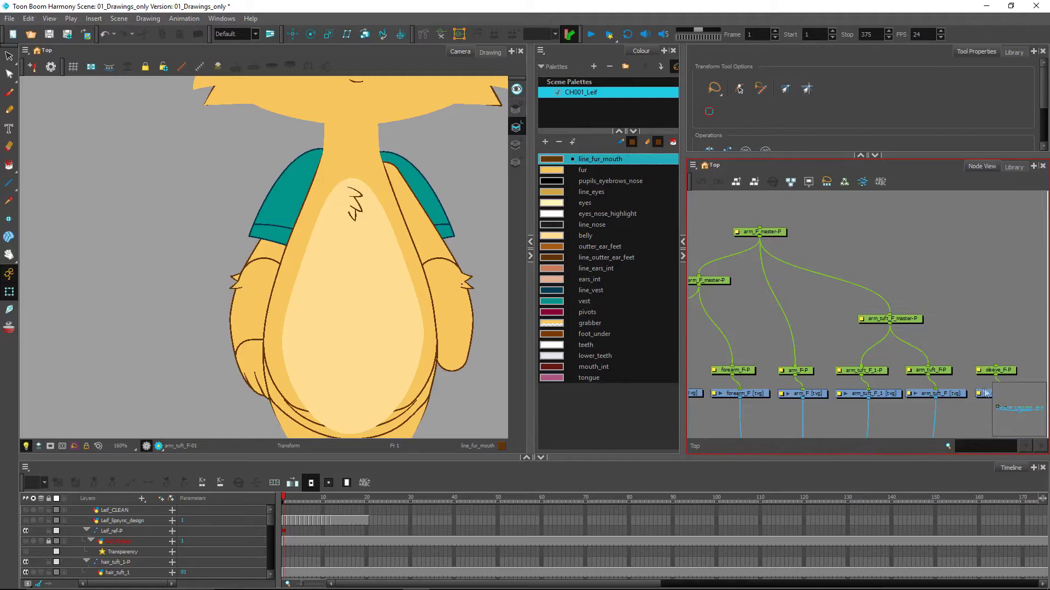
- Connect sleeve_F-P under arm_F_master-P and move forearm_F_master-P up and right
{"action": "left_click", "coordinate": [992, 369]}
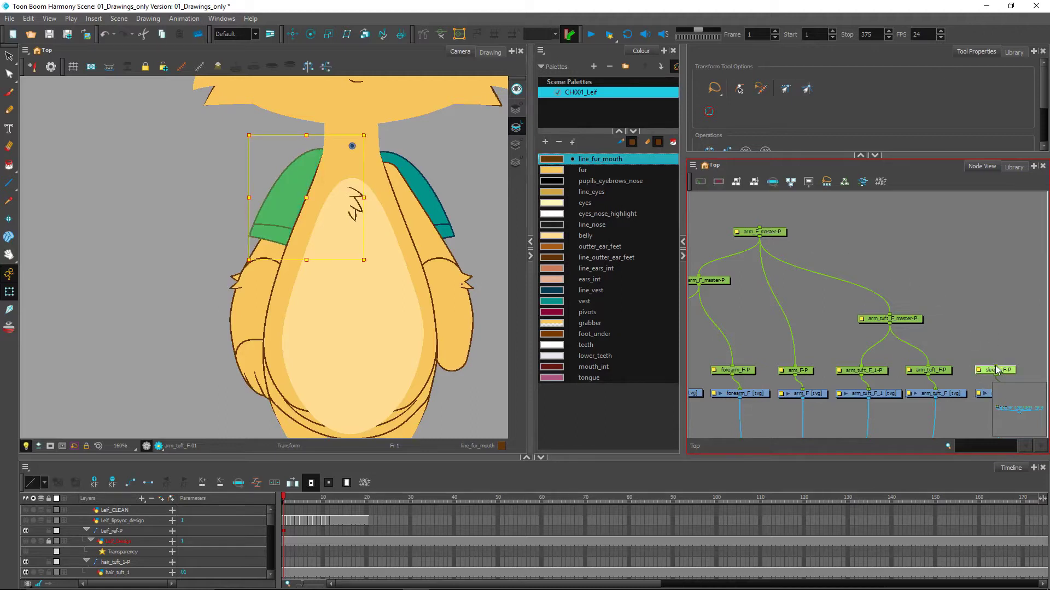
{"action": "left_click_drag", "start_coordinate": [995, 370], "coordinate": [912, 222]}
{"action": "left_click_drag", "start_coordinate": [734, 283], "coordinate": [759, 271]}
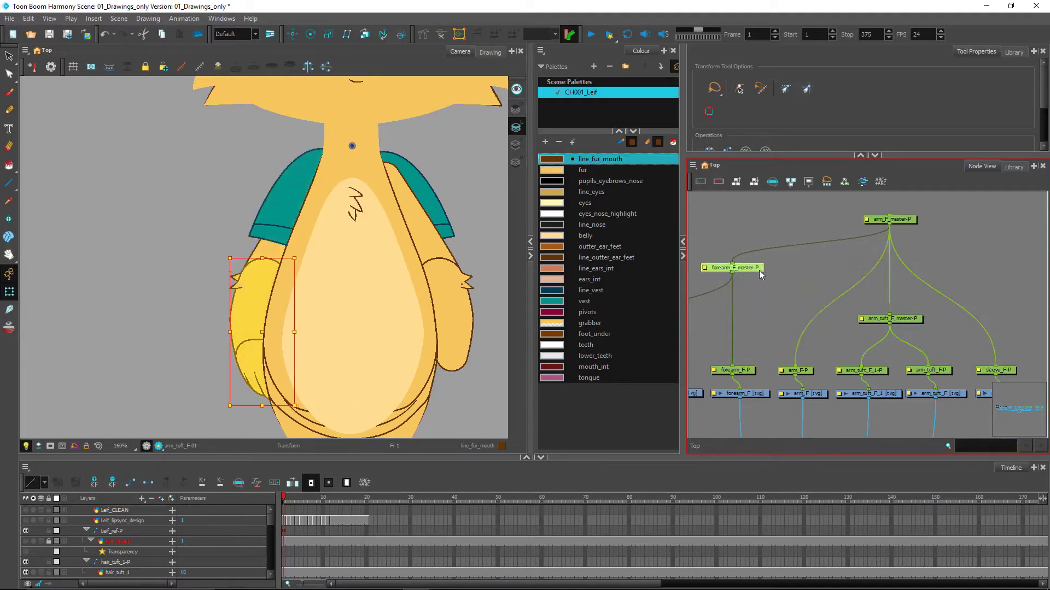
{"action": "left_click", "coordinate": [946, 275]}
{"action": "key", "text": "2"}
{"action": "key", "text": "2"}
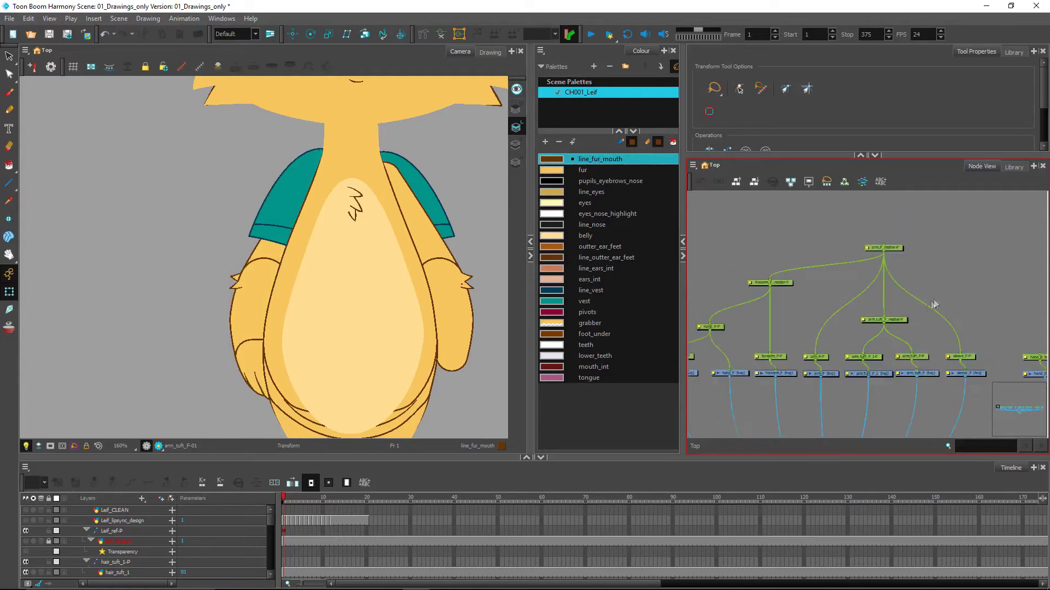
{"action": "left_click_drag", "start_coordinate": [847, 334], "coordinate": [821, 319]}
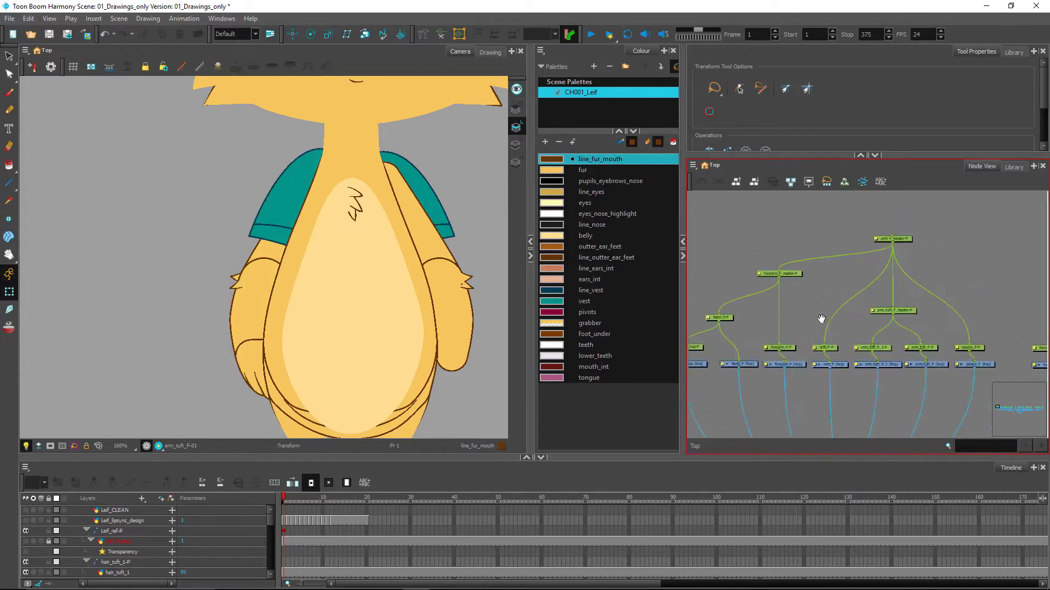
- Move arm_F_master-P's pivot to the sleeve's shoulder, test a rotation, then undo it
{"action": "left_click", "coordinate": [727, 318]}
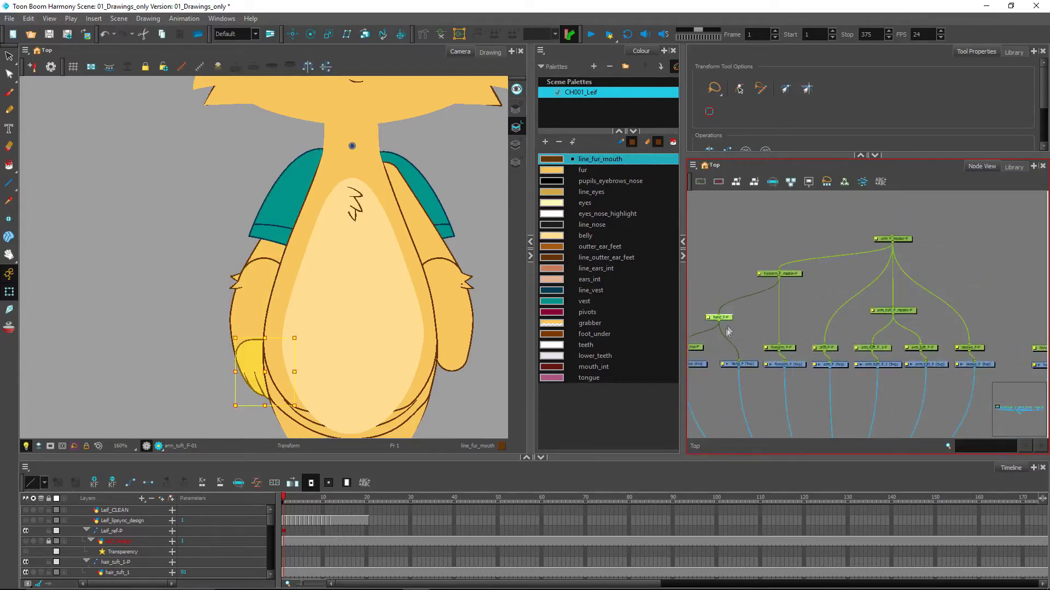
{"action": "left_click", "coordinate": [795, 278]}
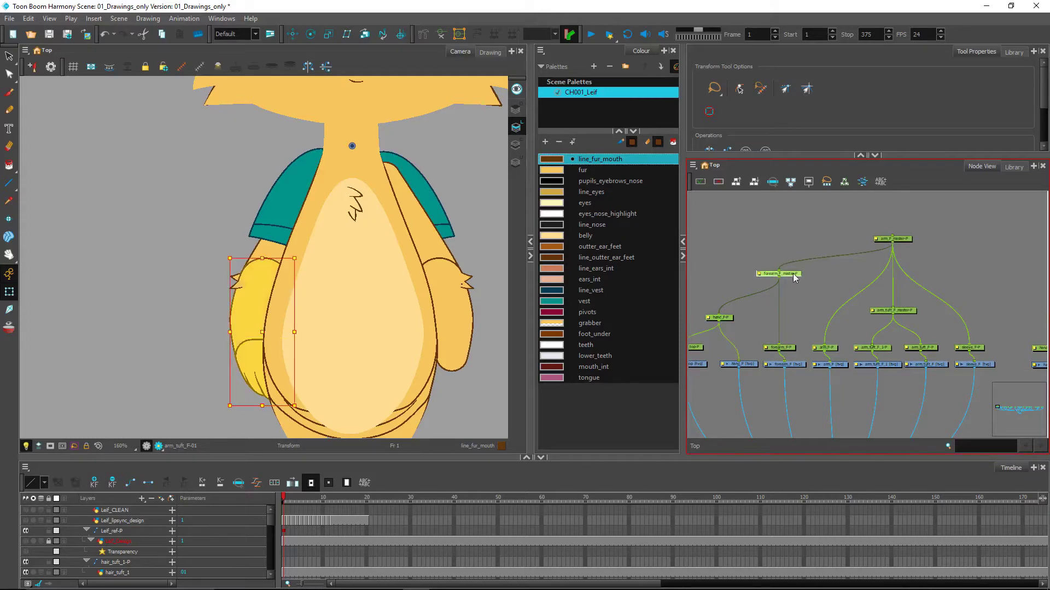
{"action": "left_click", "coordinate": [904, 241]}
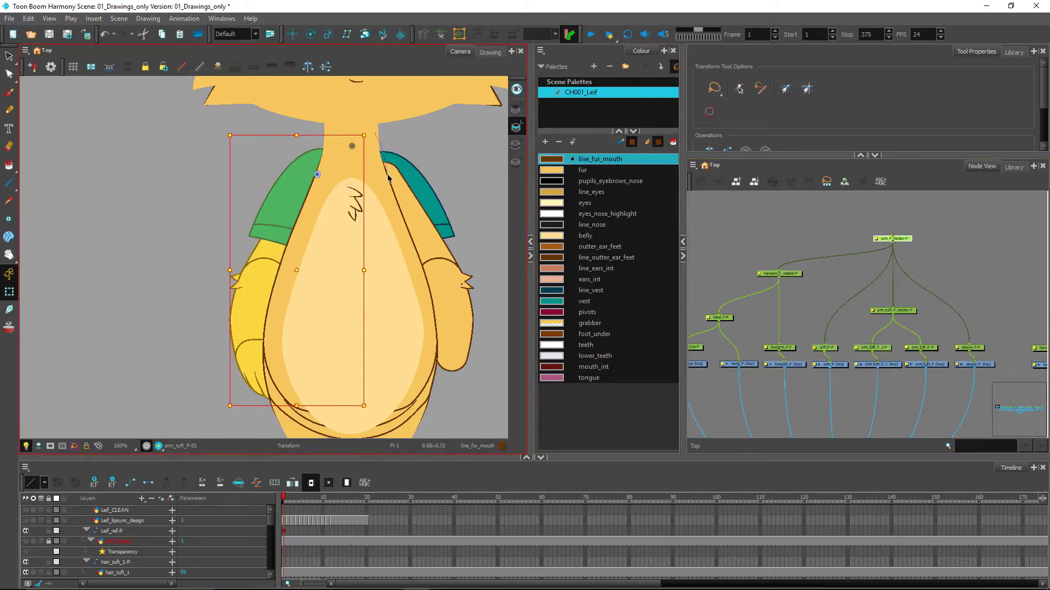
{"action": "left_click_drag", "start_coordinate": [376, 133], "coordinate": [388, 162]}
{"action": "left_click", "coordinate": [812, 195]}
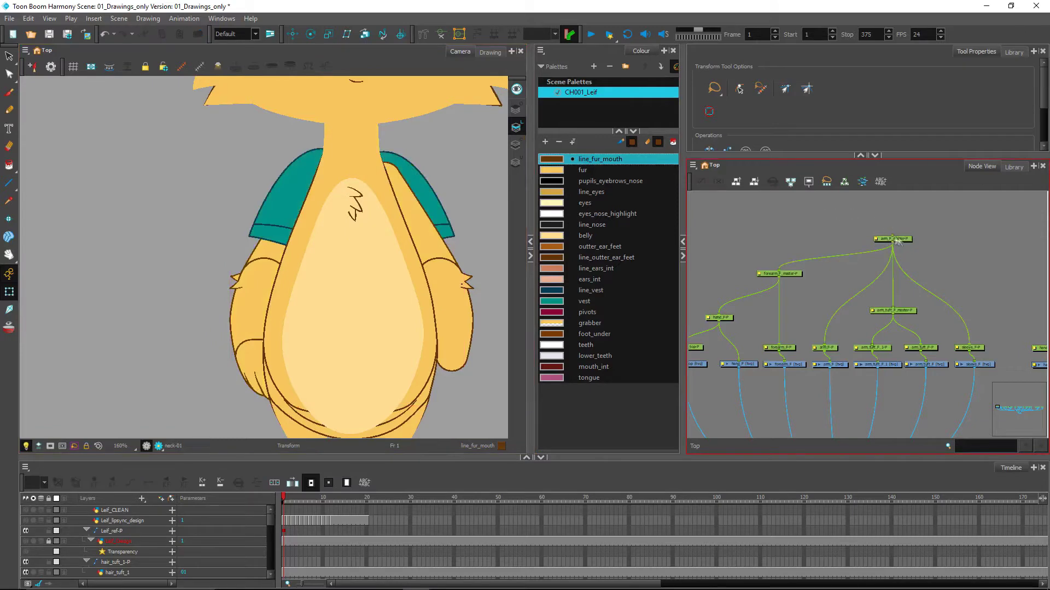
{"action": "left_click", "coordinate": [896, 239]}
{"action": "left_click_drag", "start_coordinate": [353, 146], "coordinate": [308, 173]}
{"action": "mouse_move", "coordinate": [366, 129]}
{"action": "left_mouse_down"}
{"action": "mouse_move", "coordinate": [408, 221]}
{"action": "mouse_move", "coordinate": [394, 127]}
{"action": "mouse_move", "coordinate": [406, 212]}
{"action": "mouse_move", "coordinate": [397, 161]}
{"action": "left_mouse_up"}
{"action": "key", "text": "ctrl+z"}
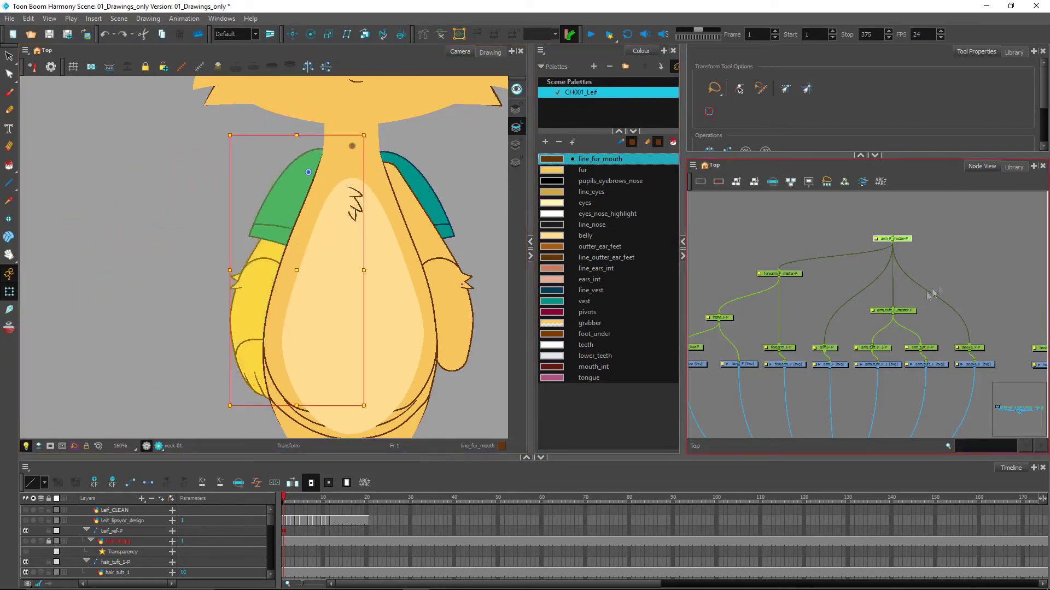
- Pan the Node View to the arm_B, arm_tuft, sleeve and eyebrow nodes
{"action": "left_click", "coordinate": [956, 275]}
{"action": "left_click_drag", "start_coordinate": [897, 368], "coordinate": [782, 350]}
{"action": "left_click_drag", "start_coordinate": [918, 355], "coordinate": [700, 347]}
{"action": "left_click_drag", "start_coordinate": [853, 341], "coordinate": [755, 337]}
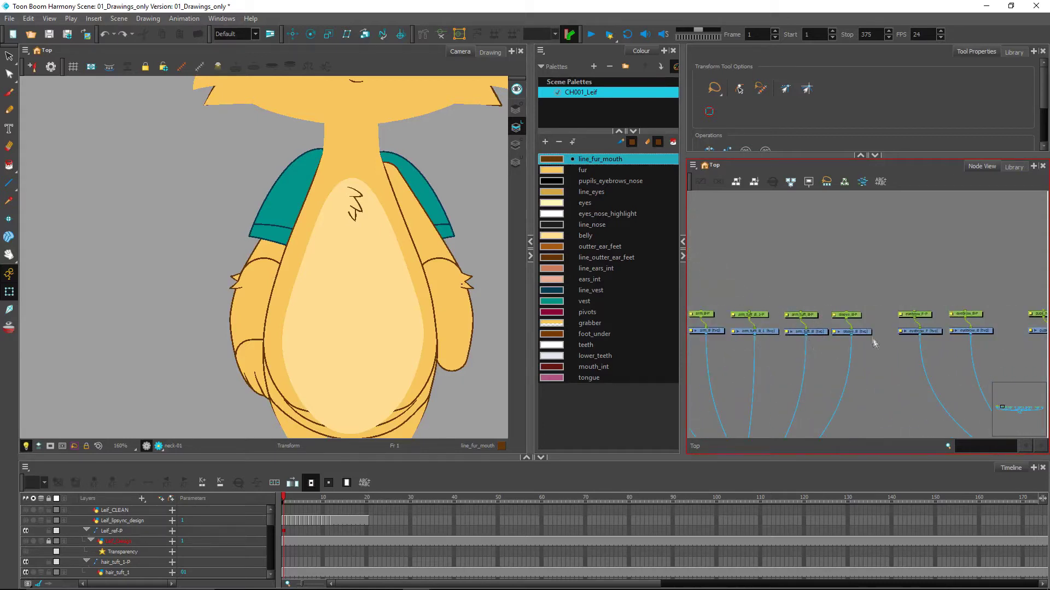
- Pan past the eyebrow and eyelid nodes, then maximize the node graph with Ctrl+F
{"action": "left_click_drag", "start_coordinate": [901, 351], "coordinate": [808, 337]}
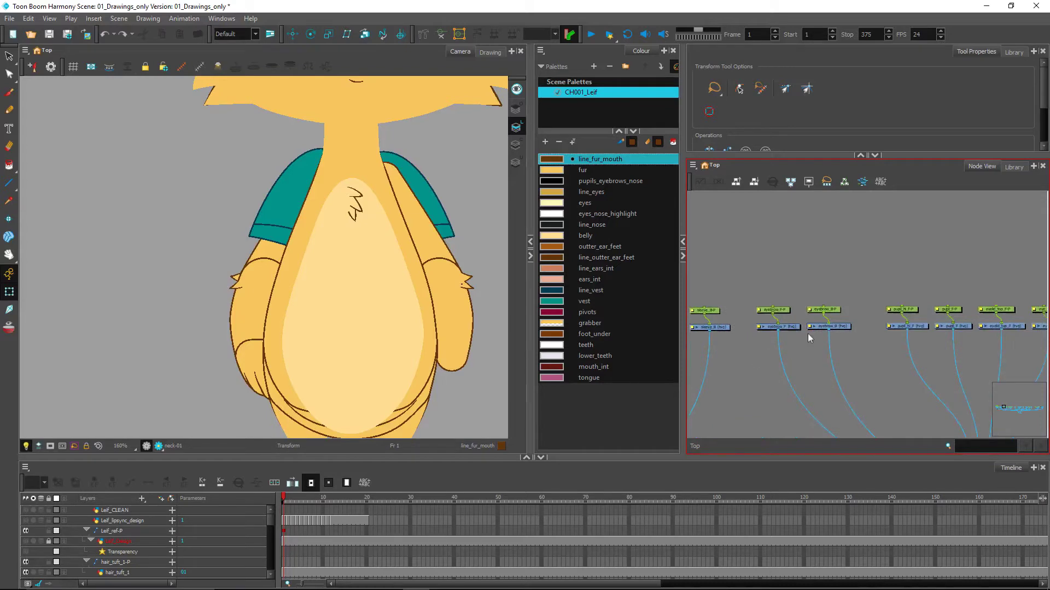
{"action": "left_click_drag", "start_coordinate": [944, 342], "coordinate": [880, 337]}
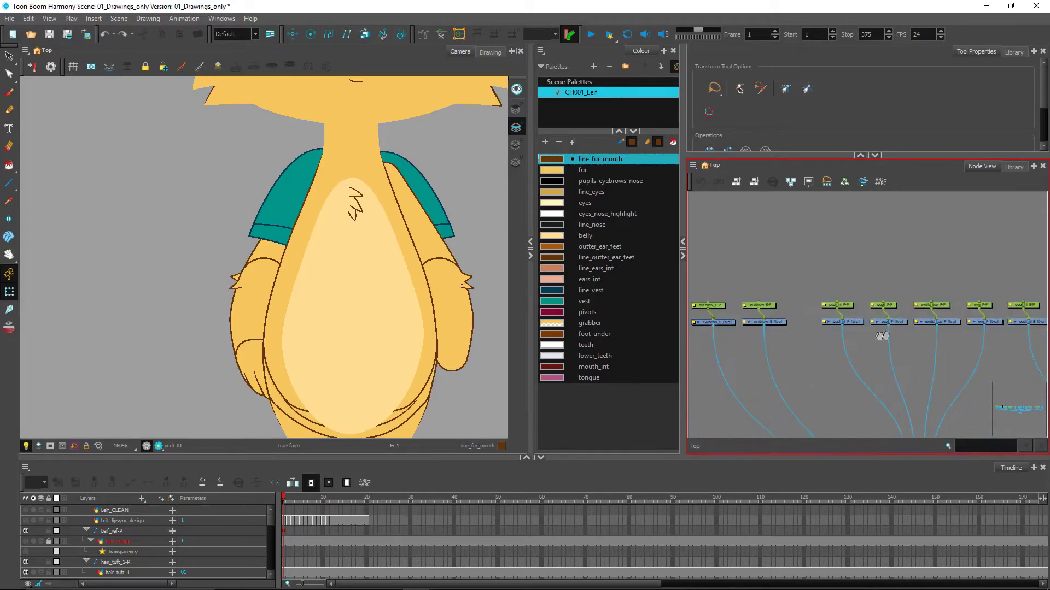
{"action": "key", "text": "ctrl+f"}
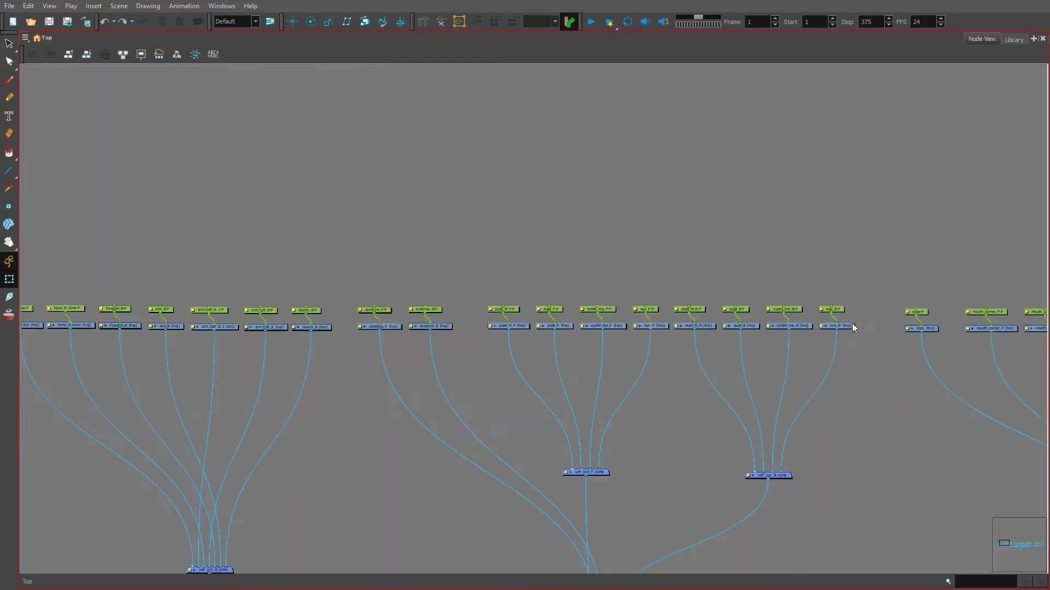
{"action": "left_click_drag", "start_coordinate": [362, 401], "coordinate": [634, 369]}
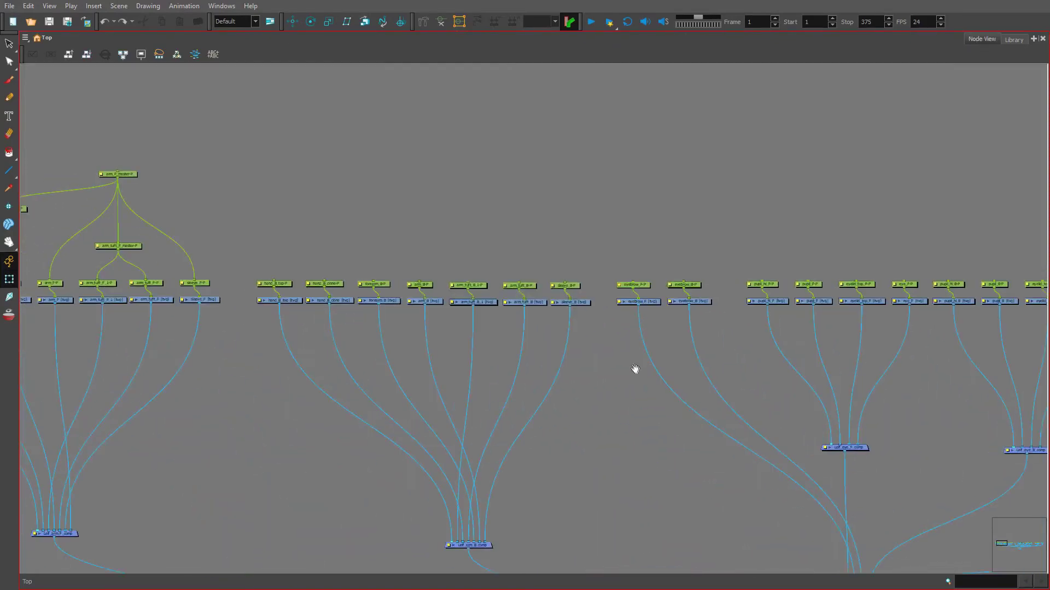
{"action": "left_click_drag", "start_coordinate": [508, 355], "coordinate": [552, 387]}
{"action": "scroll", "coordinate": [631, 371], "scroll_direction": "up", "scroll_amount": 2}
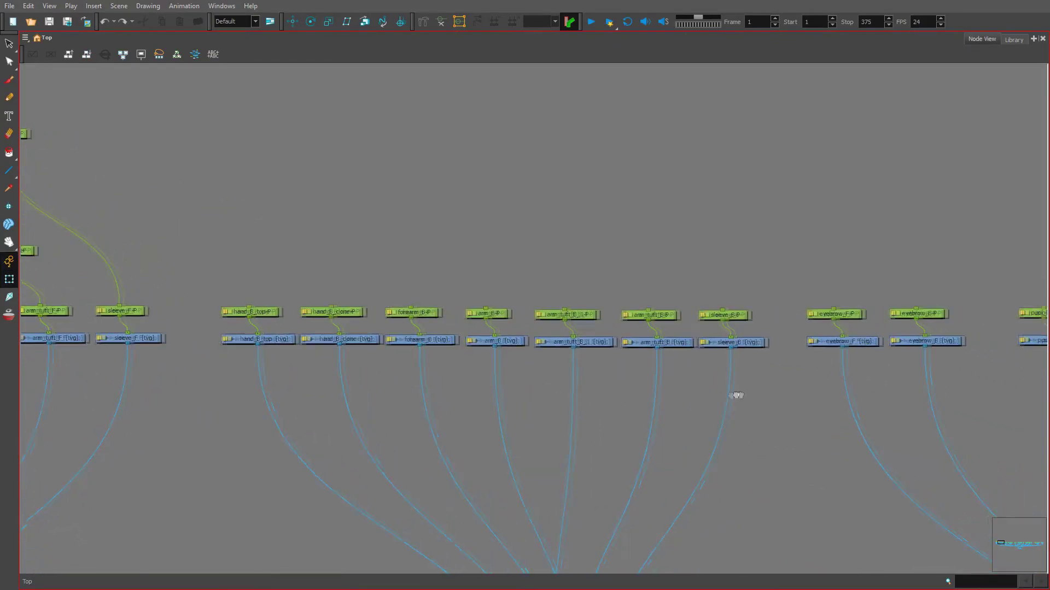
- Bring the eye and nose pegs into view and box-select pupil_hl_F-P and pupil_F-P
{"action": "left_click_drag", "start_coordinate": [733, 396], "coordinate": [530, 398]}
{"action": "left_click_drag", "start_coordinate": [673, 386], "coordinate": [560, 395]}
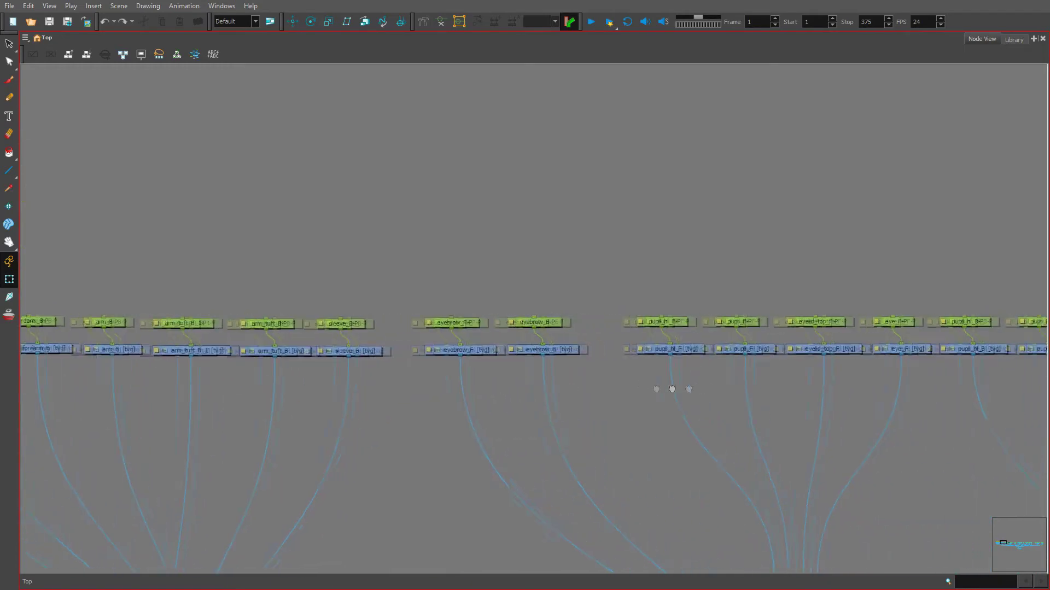
{"action": "left_click_drag", "start_coordinate": [672, 389], "coordinate": [234, 260]}
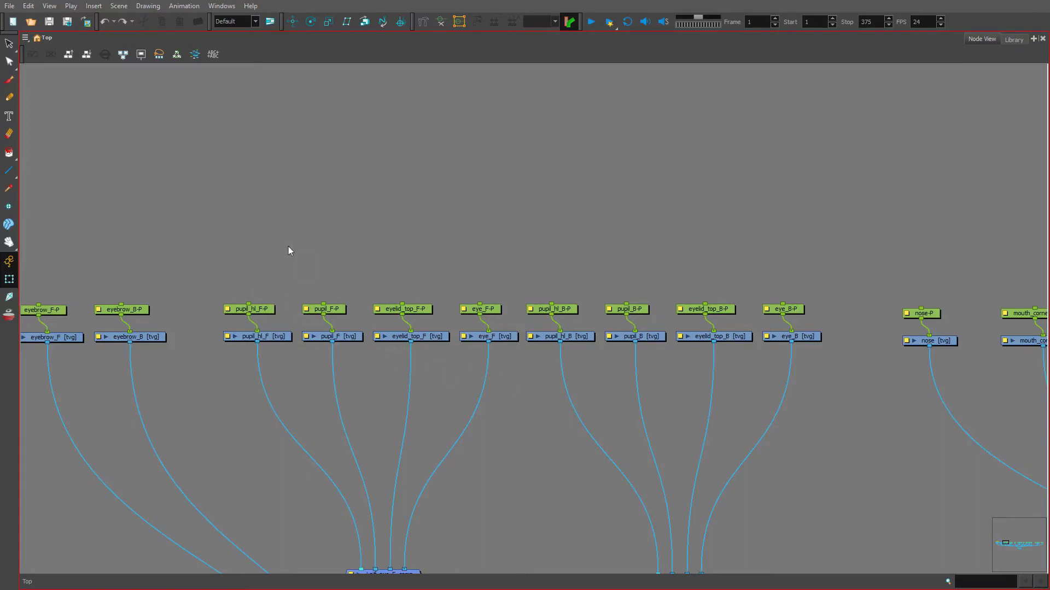
{"action": "left_click_drag", "start_coordinate": [233, 270], "coordinate": [334, 313]}
- Parent the two front pupil pegs under a new peg named pupil_F_master-P
{"action": "key", "text": "ctrl+p"}
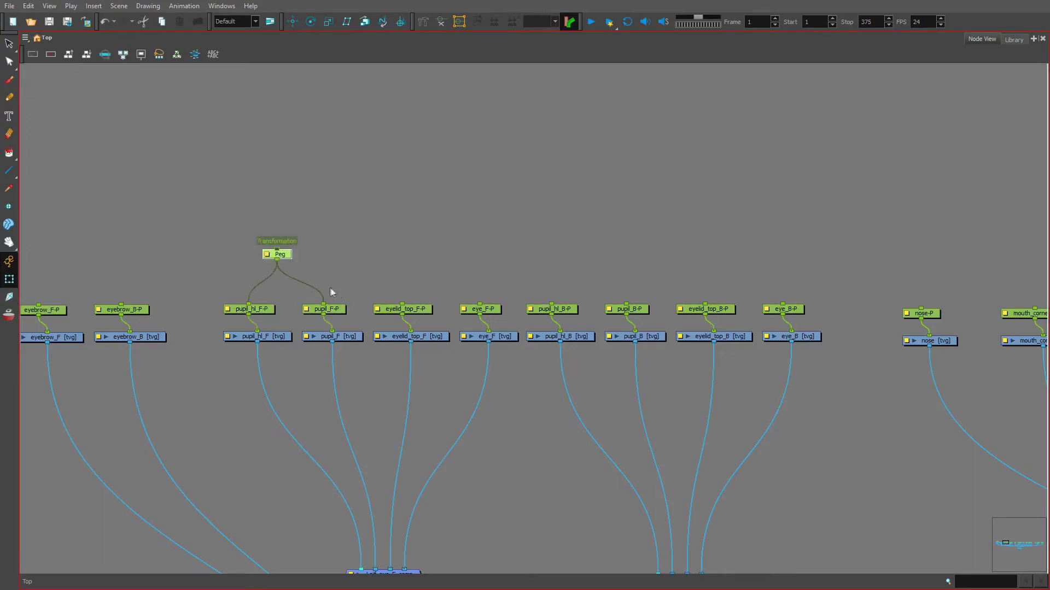
{"action": "left_click", "coordinate": [312, 266]}
{"action": "left_click_drag", "start_coordinate": [285, 254], "coordinate": [286, 256]}
{"action": "double_click", "coordinate": [271, 256]}
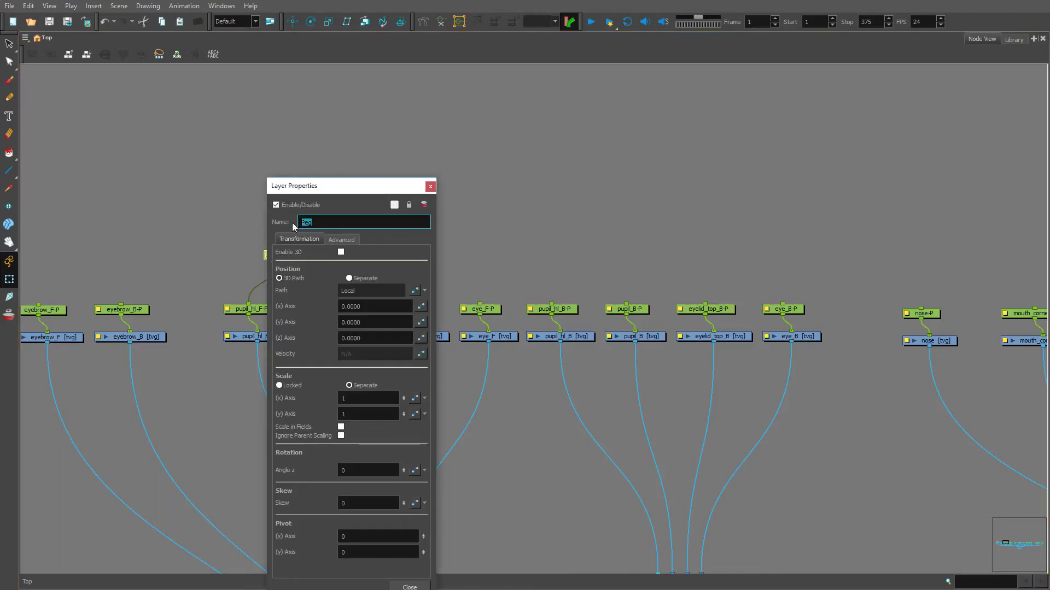
{"action": "type", "text": "pupil_F_master-P"}
{"action": "left_click", "coordinate": [431, 187]}
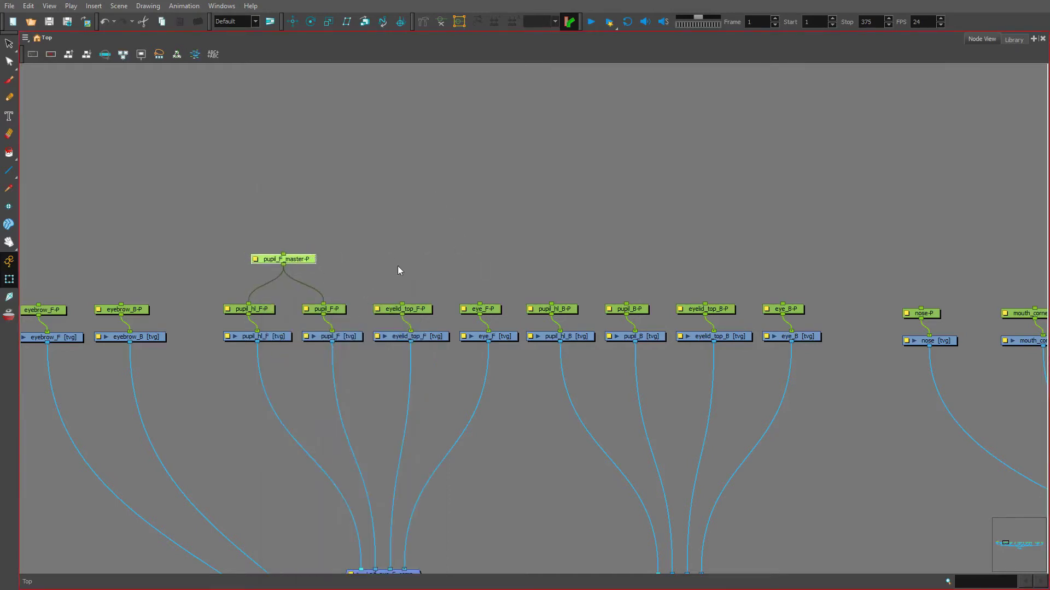
- Parent eyelid_top_F-P and eye_F-P under a new peg named eye_F_master-P
{"action": "left_click", "coordinate": [436, 283]}
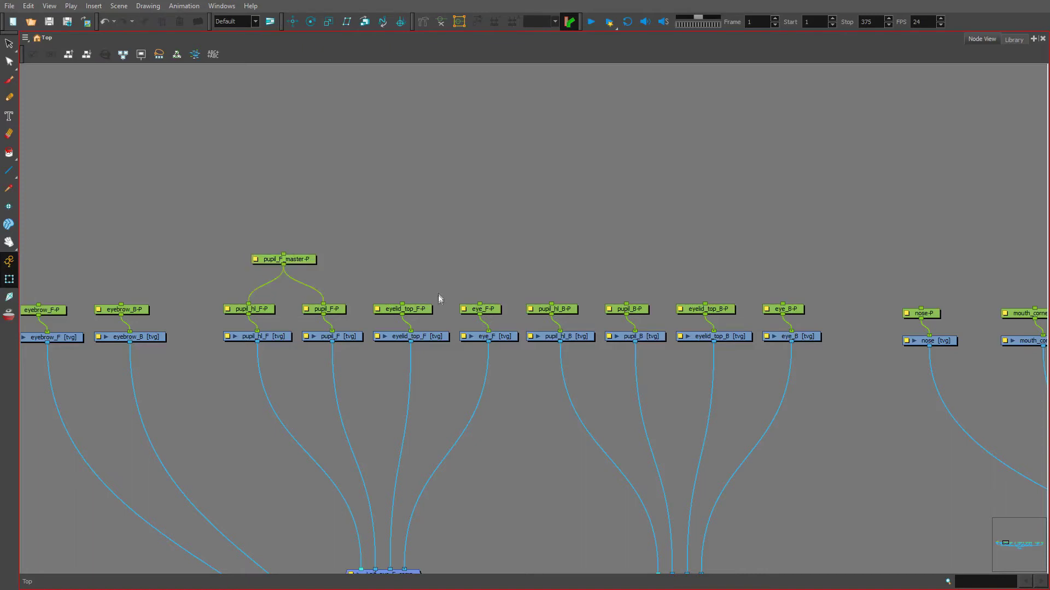
{"action": "left_click", "coordinate": [422, 309]}
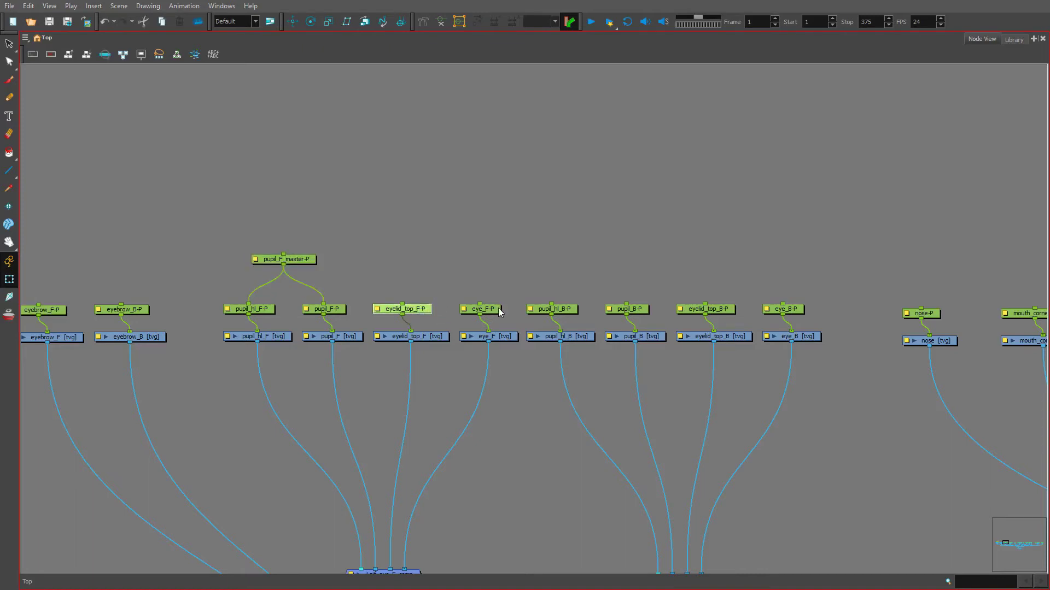
{"action": "left_click", "coordinate": [499, 312]}
{"action": "left_click", "coordinate": [406, 314], "text": "ctrl"}
{"action": "key", "text": "ctrl+p"}
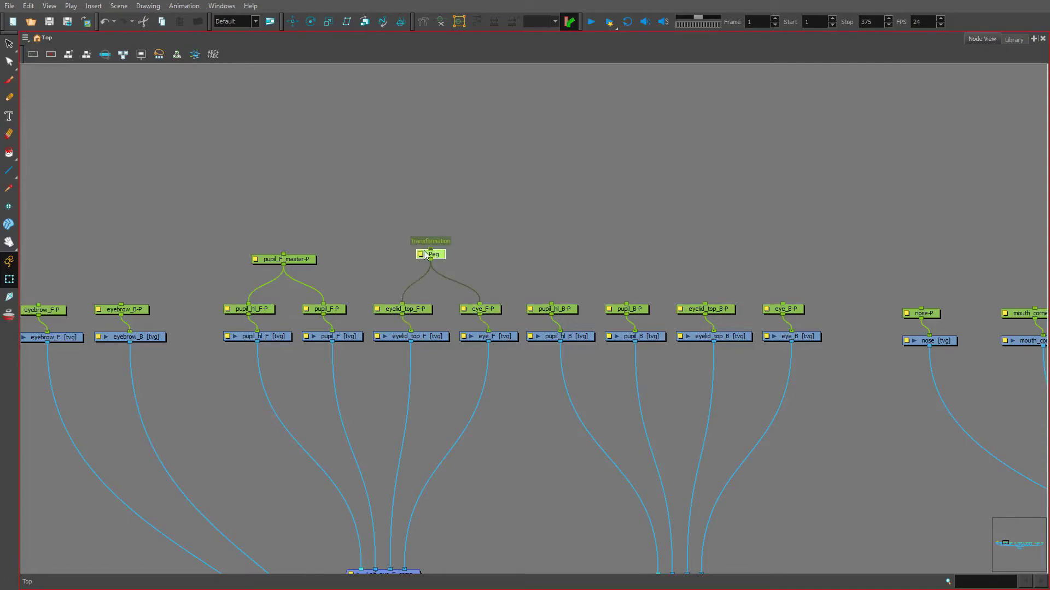
{"action": "double_click", "coordinate": [423, 255]}
{"action": "type", "text": "ey"}
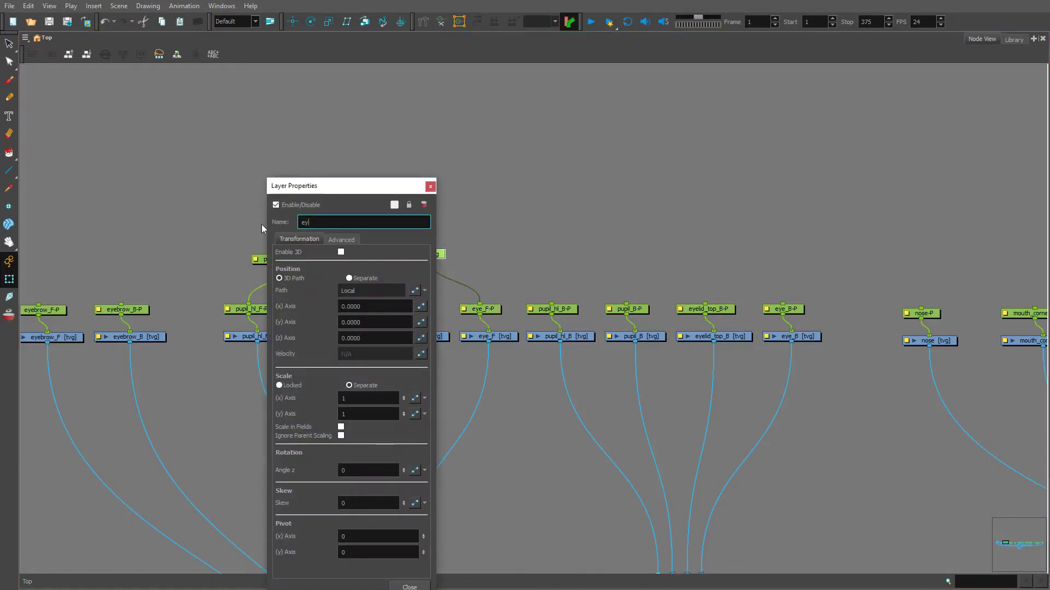
{"action": "type", "text": "e_F_master-P"}
{"action": "left_click", "coordinate": [430, 186]}
- Add one peg above both pupil_F_master-P and eye_F_master-P
{"action": "left_click_drag", "start_coordinate": [298, 258], "coordinate": [301, 256]}
{"action": "left_click_drag", "start_coordinate": [265, 217], "coordinate": [470, 267]}
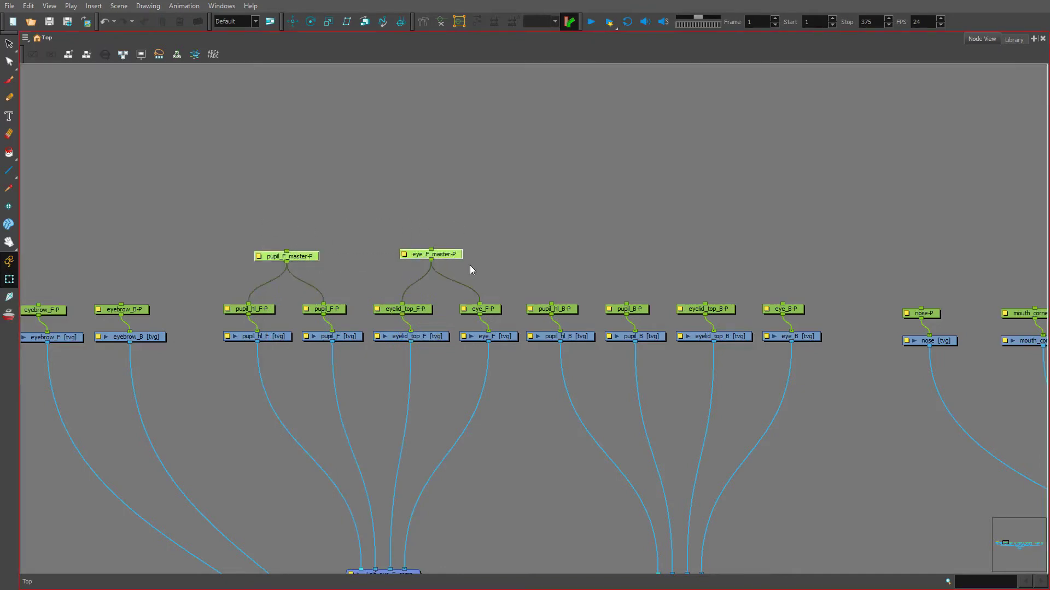
{"action": "key", "text": "ctrl+p"}
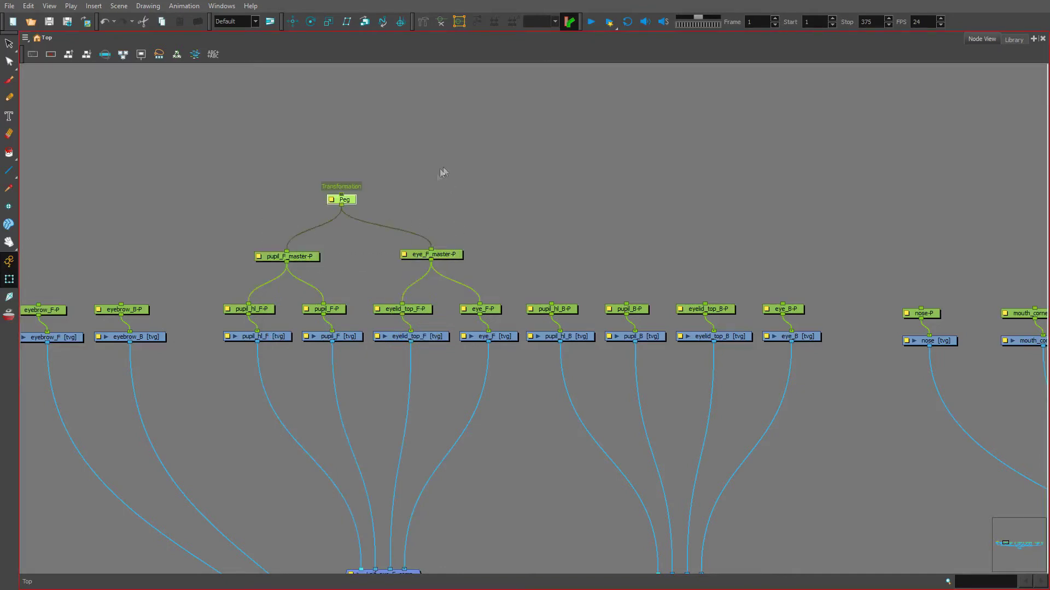
- Rename the top peg eye_full_F_master-P and center it above its two child masters
{"action": "left_click", "coordinate": [420, 216]}
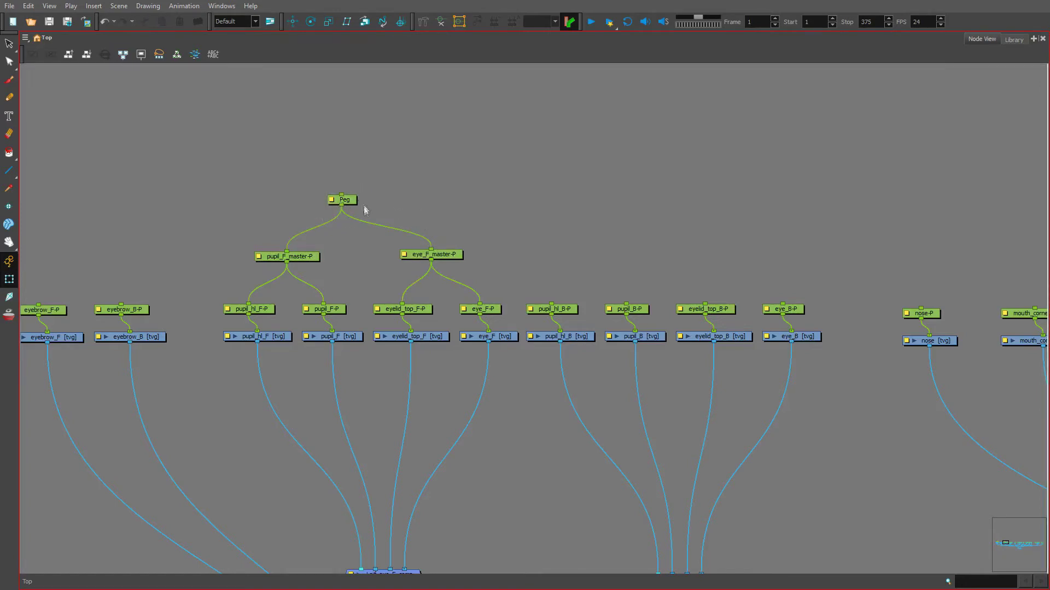
{"action": "left_click", "coordinate": [351, 200]}
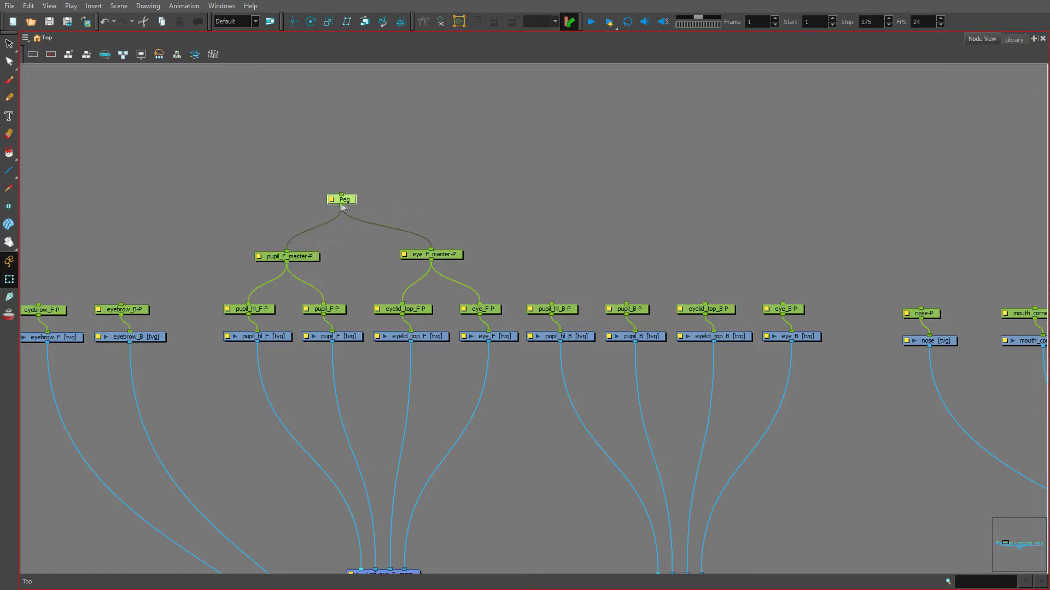
{"action": "double_click", "coordinate": [331, 202]}
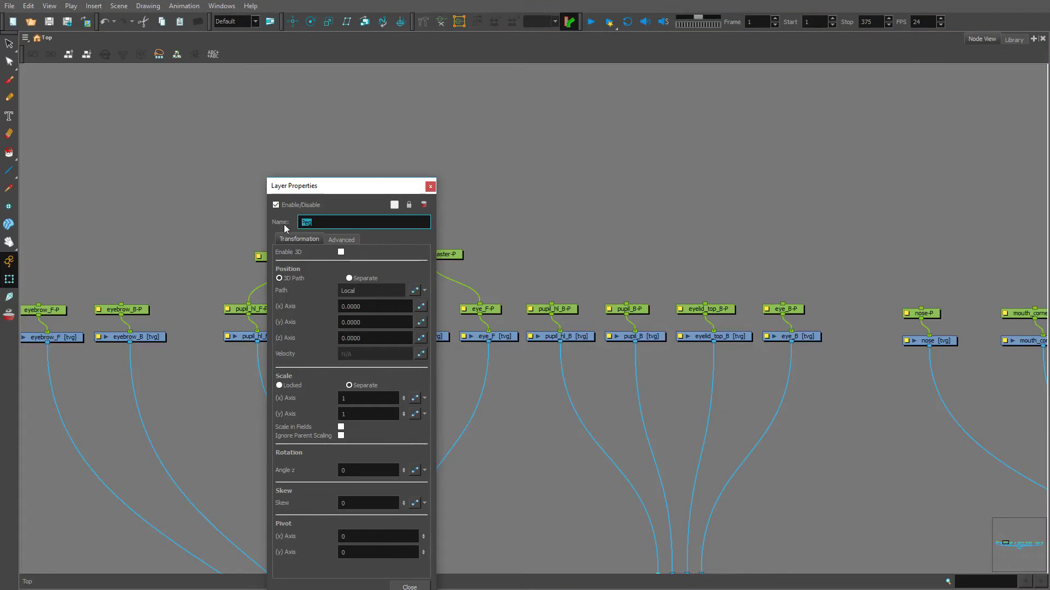
{"action": "type", "text": "eye_"}
{"action": "type", "text": "full_F_master-P"}
{"action": "key", "text": "Return"}
{"action": "left_click", "coordinate": [430, 187]}
{"action": "left_click", "coordinate": [367, 204]}
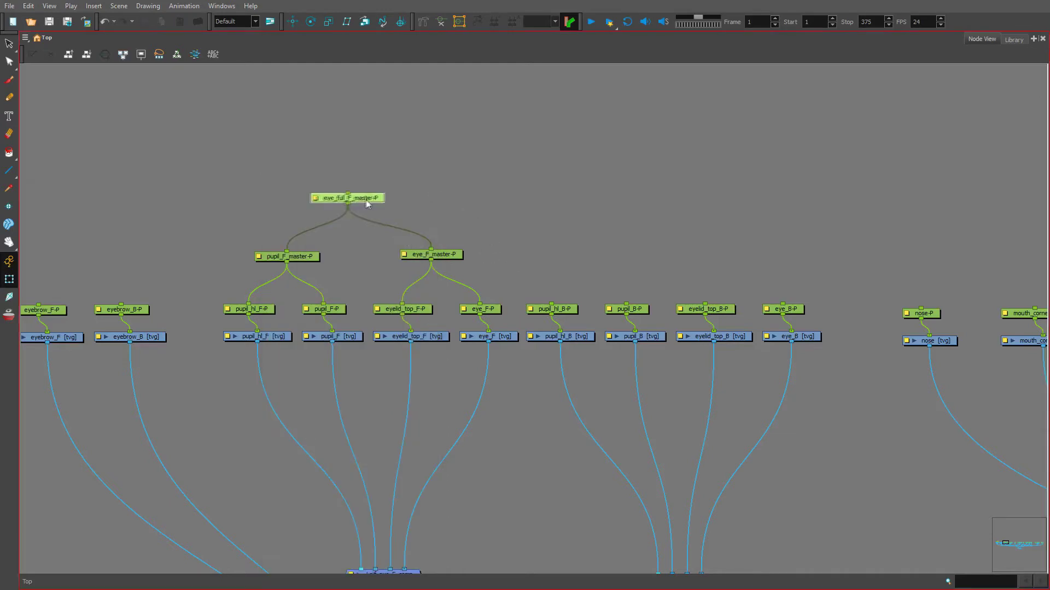
{"action": "left_click_drag", "start_coordinate": [367, 204], "coordinate": [375, 205]}
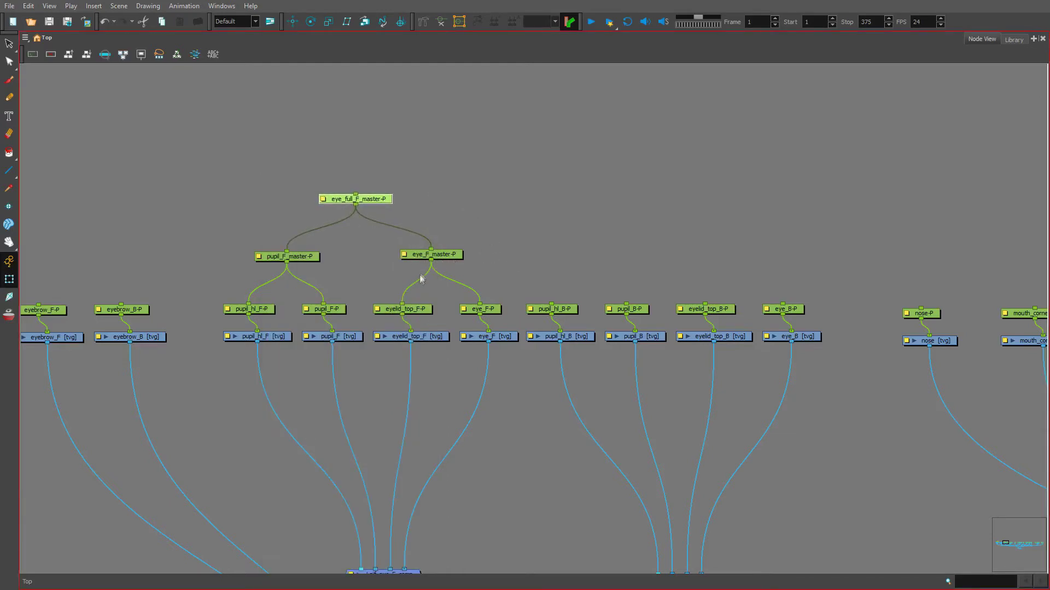
- Restore the normal layout and bring the fox's face and eye peg hierarchy into view
{"action": "left_click", "coordinate": [459, 257]}
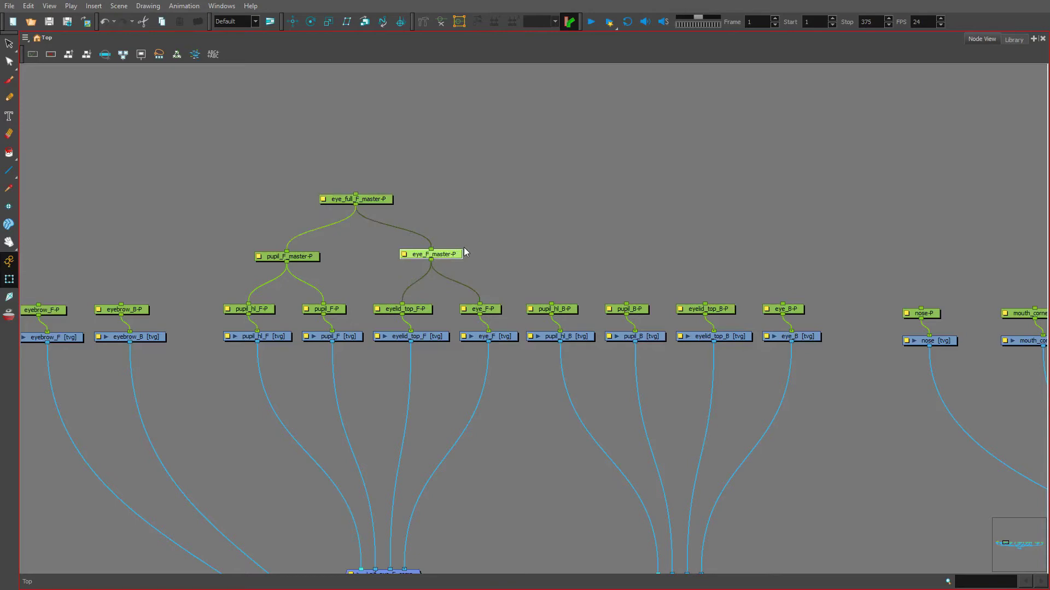
{"action": "left_click", "coordinate": [292, 257]}
{"action": "left_click", "coordinate": [375, 206]}
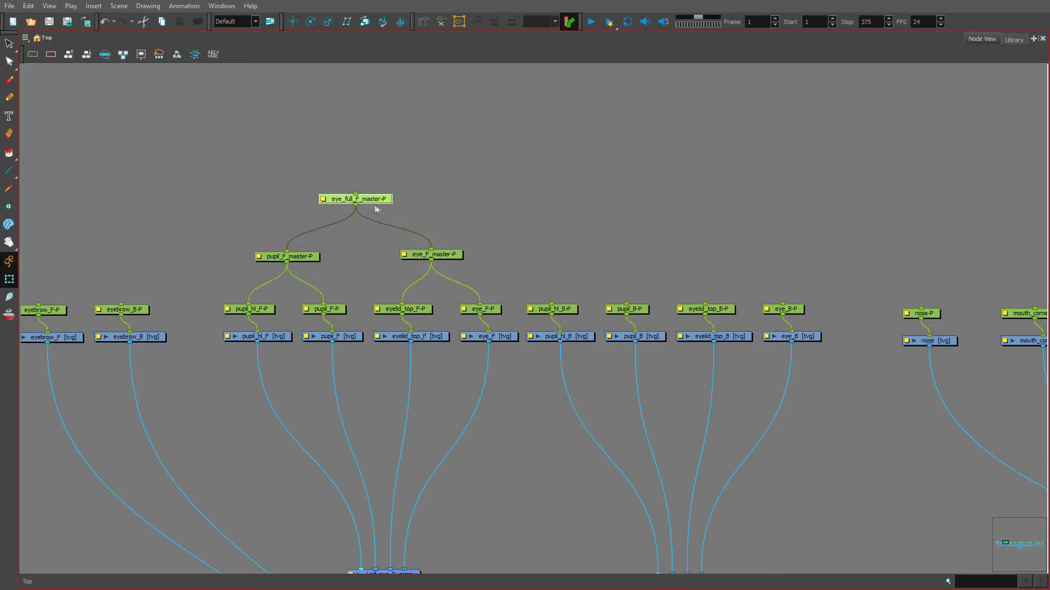
{"action": "key", "text": "ctrl+f"}
{"action": "left_click", "coordinate": [825, 239]}
{"action": "key", "text": "space"}
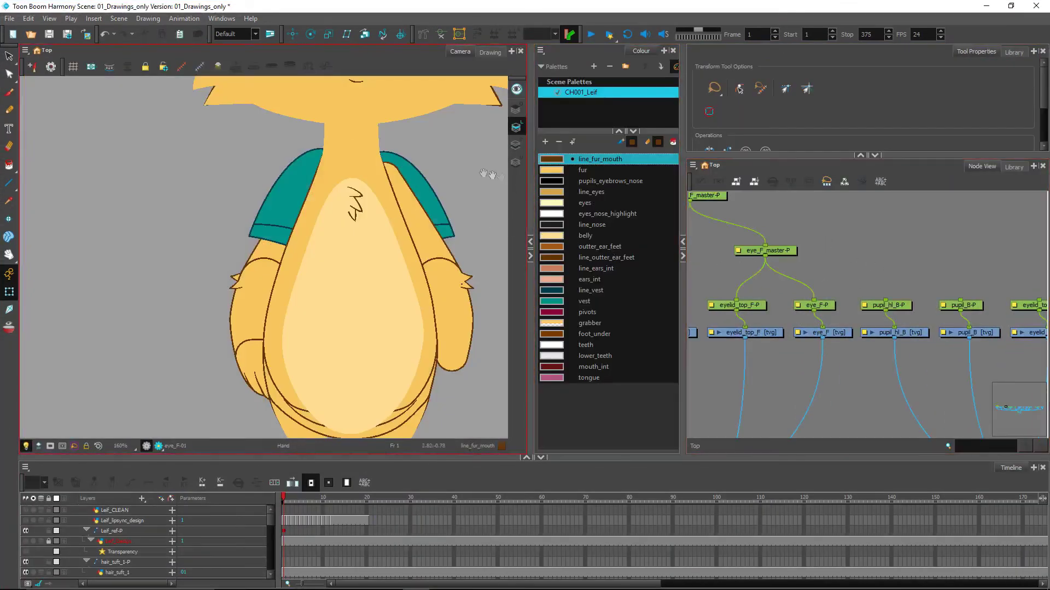
{"action": "left_click_drag", "start_coordinate": [448, 193], "coordinate": [412, 395]}
{"action": "left_click_drag", "start_coordinate": [422, 259], "coordinate": [425, 279]}
{"action": "left_click_drag", "start_coordinate": [785, 260], "coordinate": [931, 301]}
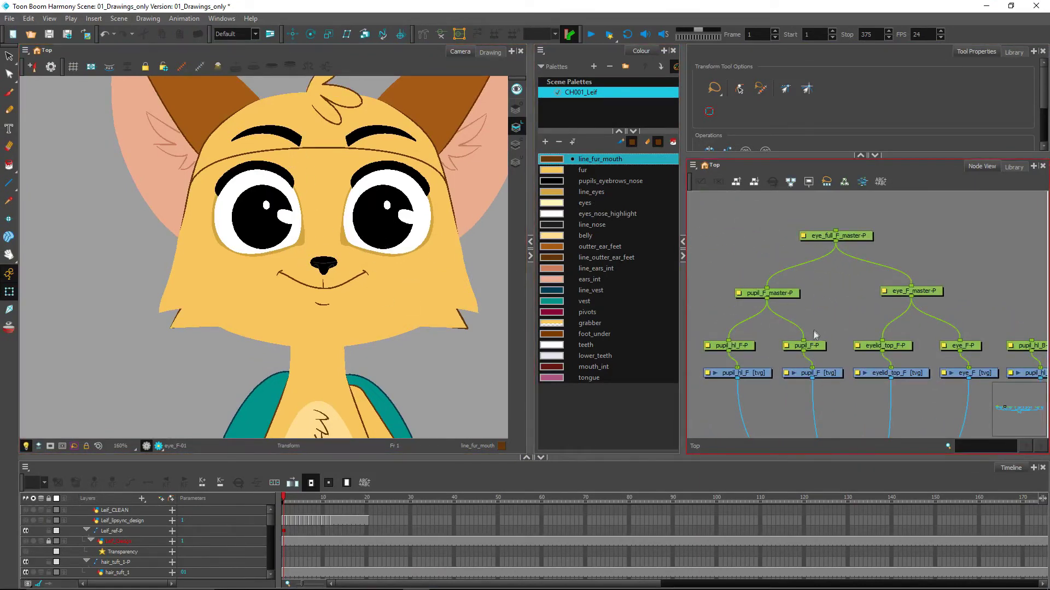
{"action": "left_click", "coordinate": [749, 348]}
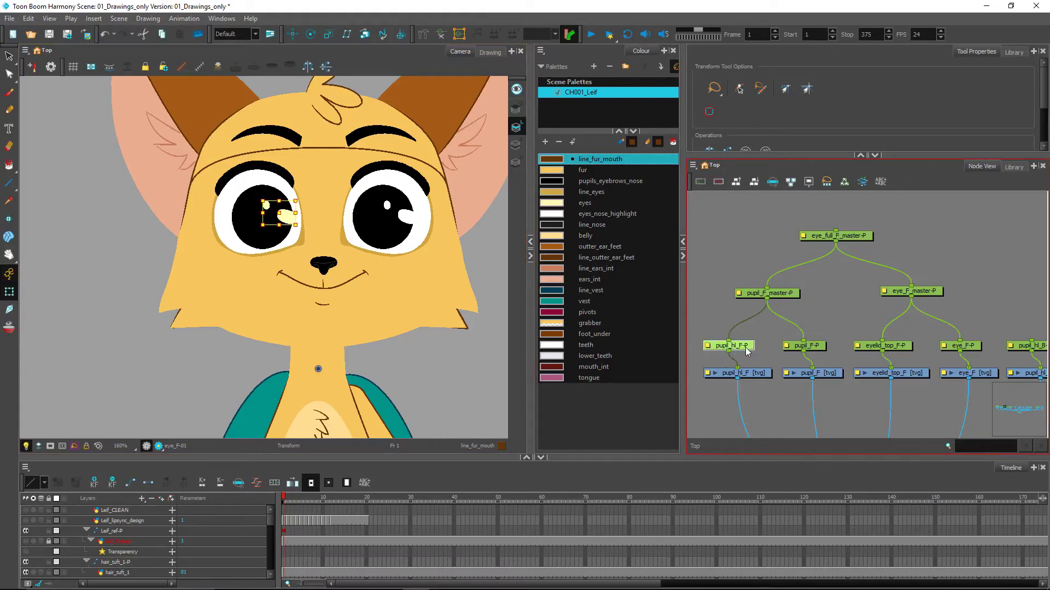
- Test-move the front pupil master and top eyelid pegs, undoing the eyelid move
{"action": "left_click", "coordinate": [818, 349]}
{"action": "left_click", "coordinate": [782, 296]}
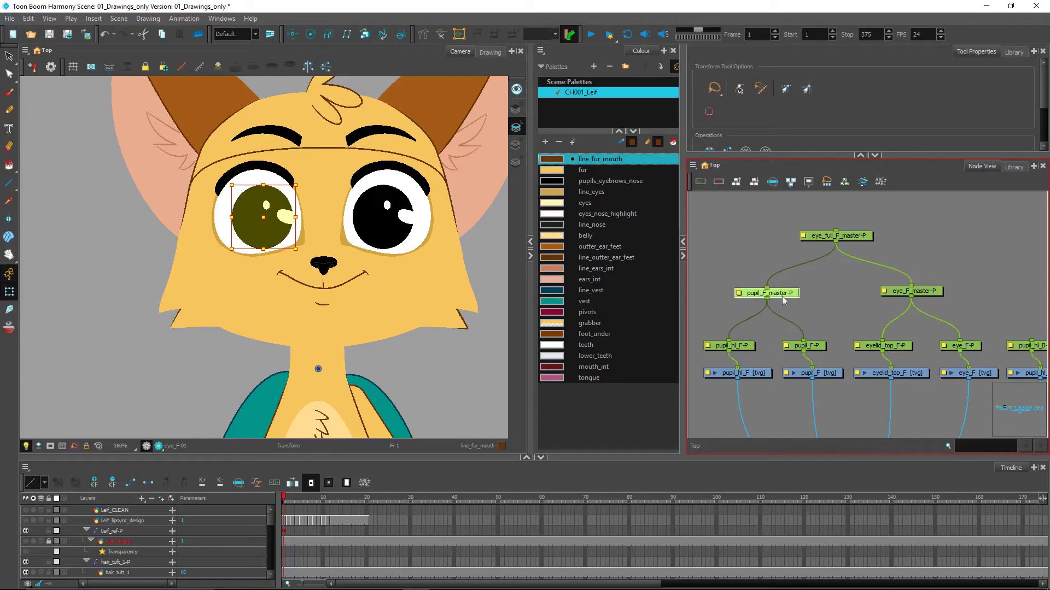
{"action": "mouse_move", "coordinate": [268, 218]}
{"action": "left_mouse_down"}
{"action": "mouse_move", "coordinate": [249, 222]}
{"action": "mouse_move", "coordinate": [267, 219]}
{"action": "left_mouse_up"}
{"action": "left_click", "coordinate": [906, 349]}
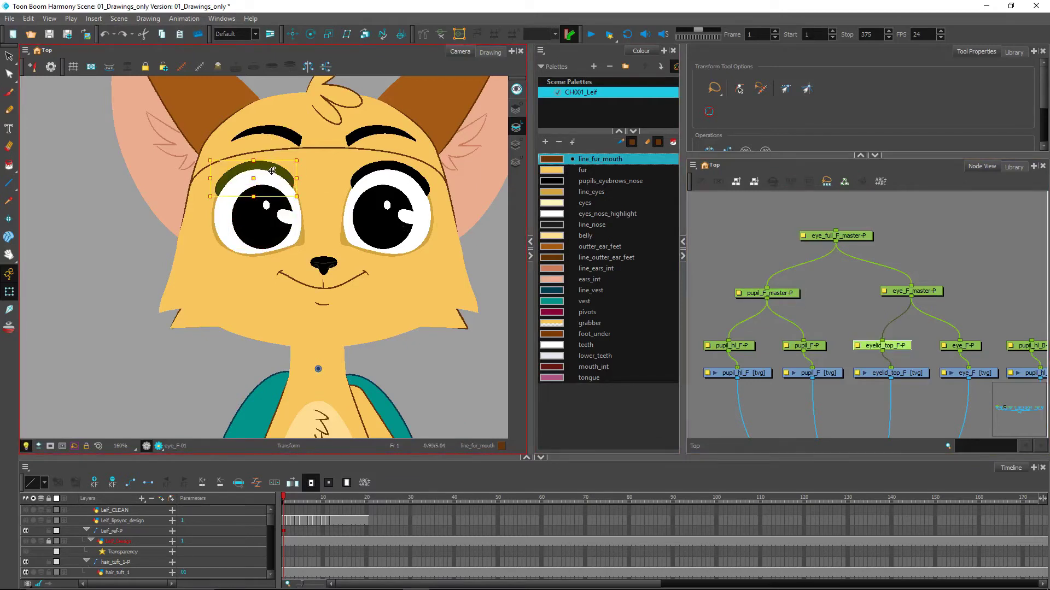
{"action": "left_click_drag", "start_coordinate": [269, 169], "coordinate": [274, 175]}
{"action": "key", "text": "ctrl+z"}
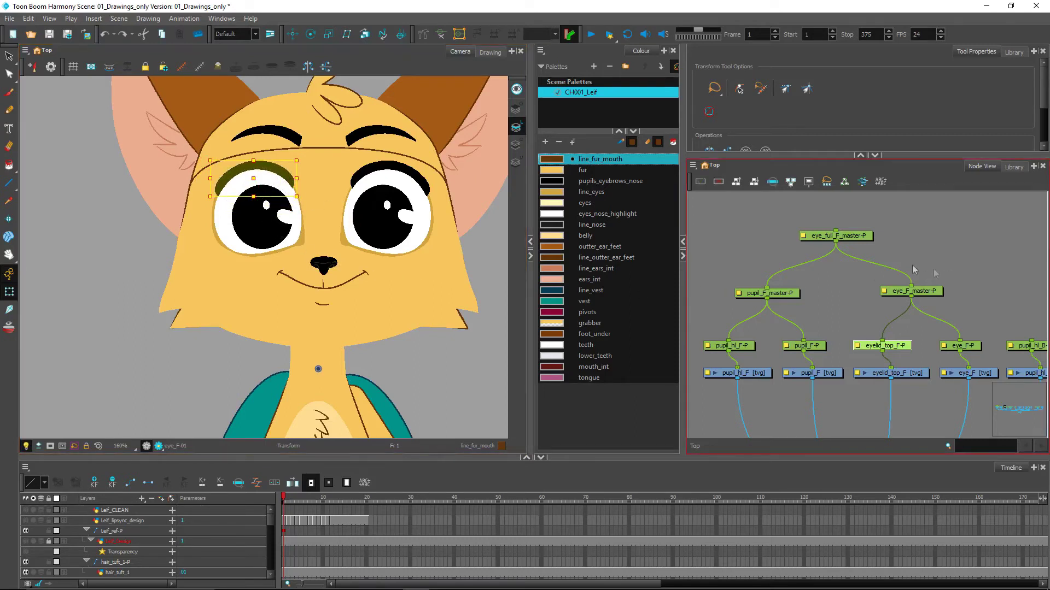
- Test-move the front eye, then pan the Node View to the back-eye pegs
{"action": "left_click", "coordinate": [963, 347]}
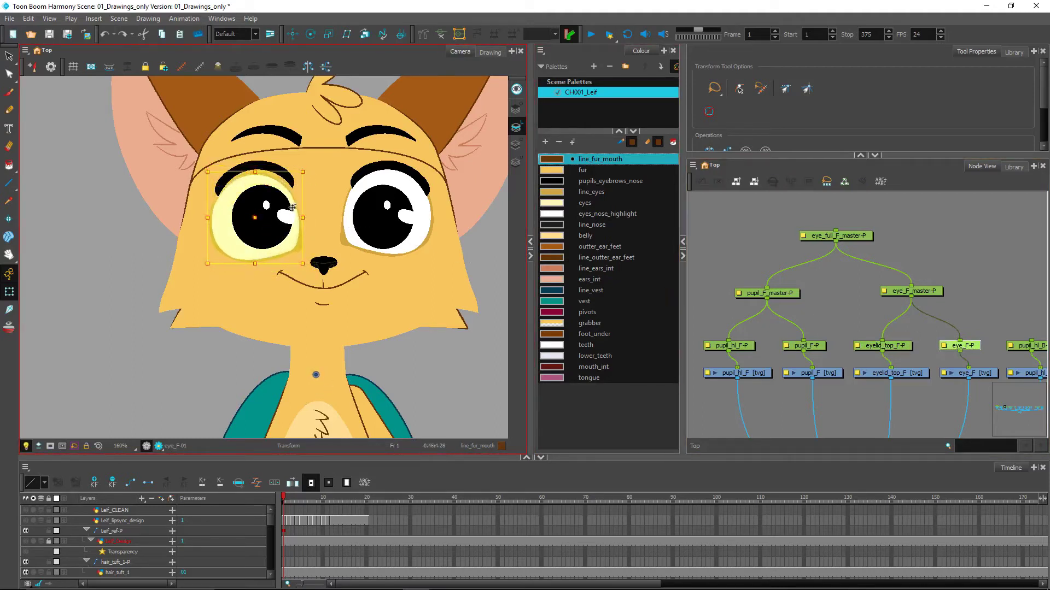
{"action": "left_click", "coordinate": [260, 209]}
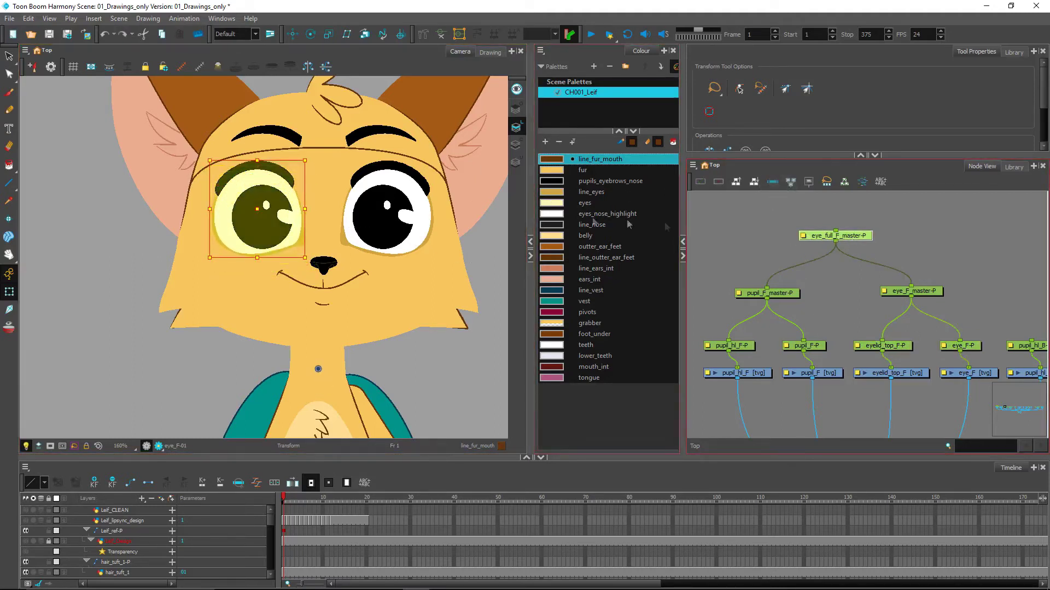
{"action": "mouse_move", "coordinate": [257, 212]}
{"action": "left_mouse_down"}
{"action": "mouse_move", "coordinate": [273, 189]}
{"action": "mouse_move", "coordinate": [259, 207]}
{"action": "left_mouse_up"}
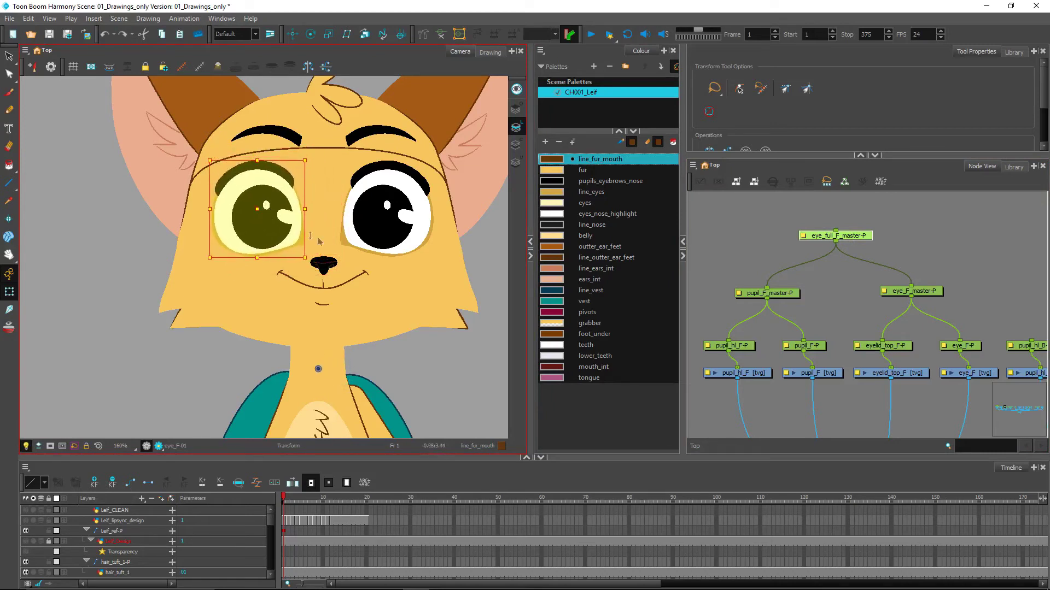
{"action": "left_click", "coordinate": [908, 255]}
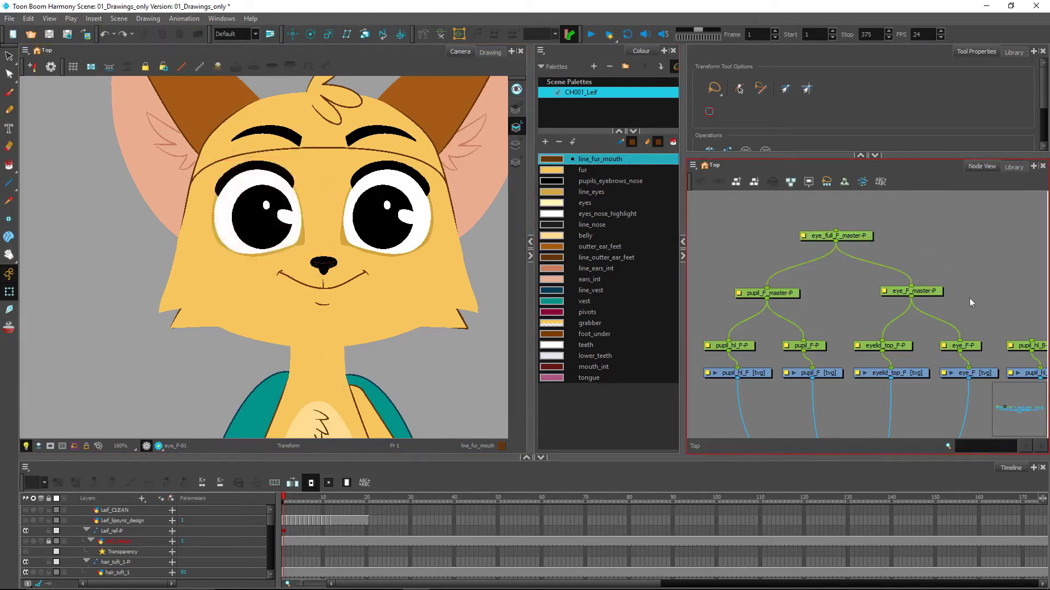
{"action": "left_click_drag", "start_coordinate": [994, 334], "coordinate": [855, 339]}
{"action": "left_click_drag", "start_coordinate": [932, 356], "coordinate": [823, 343]}
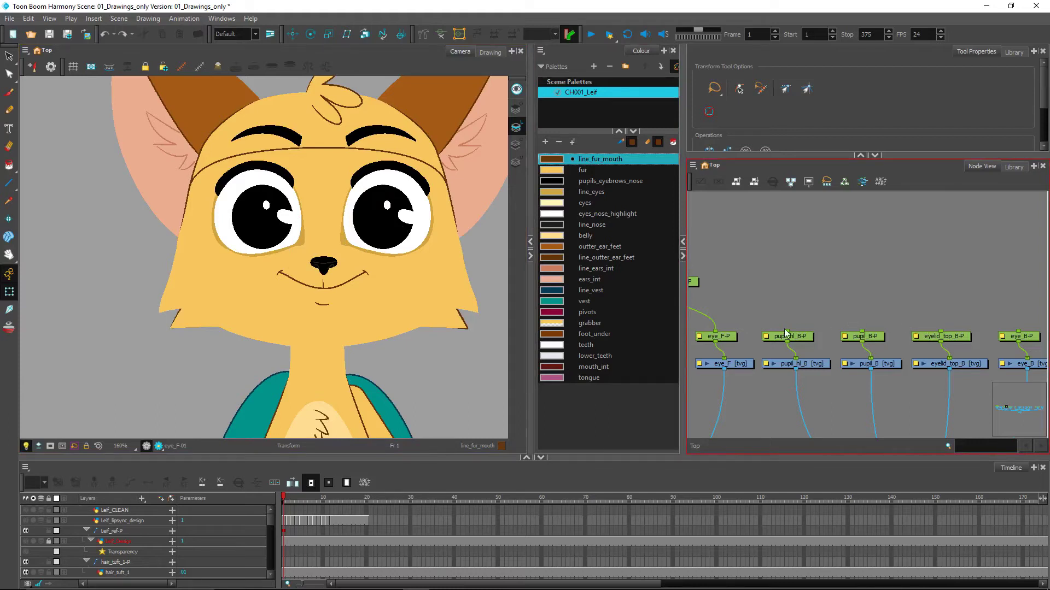
- Box-select all the mouth pegs and add a parent peg above them
{"action": "left_click_drag", "start_coordinate": [1005, 339], "coordinate": [850, 335]}
{"action": "scroll", "coordinate": [904, 337], "scroll_direction": "right", "scroll_amount": 8}
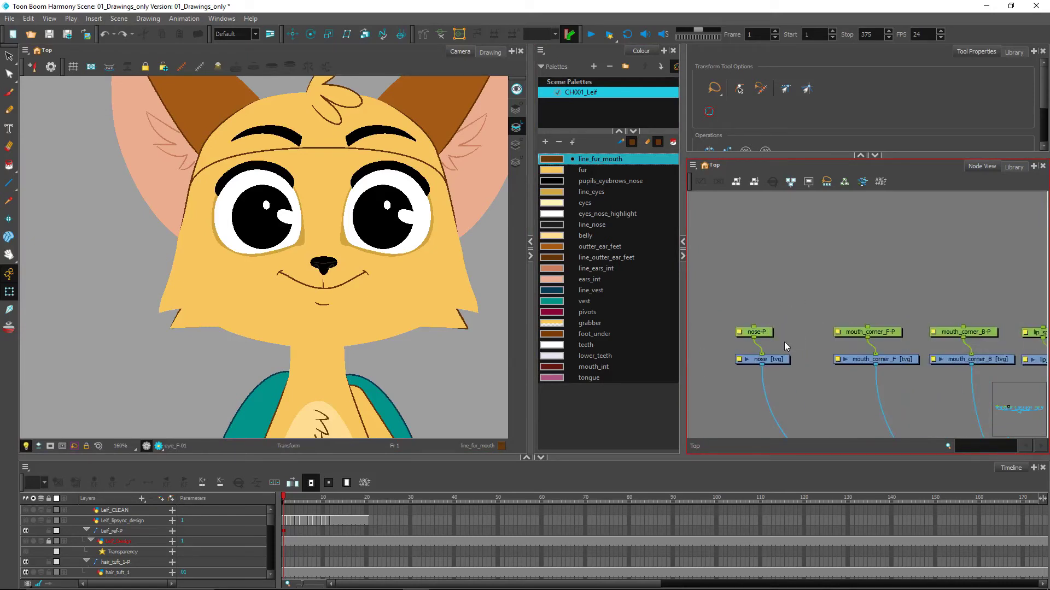
{"action": "left_click", "coordinate": [770, 334]}
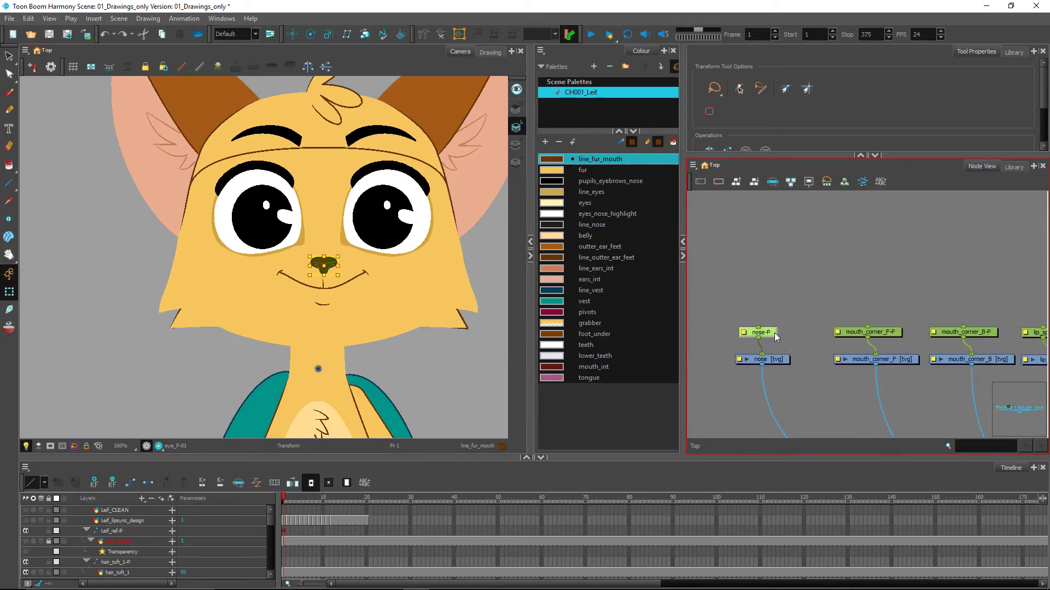
{"action": "scroll", "coordinate": [790, 336], "scroll_direction": "right", "scroll_amount": 4}
{"action": "key", "text": "1"}
{"action": "key", "text": "1"}
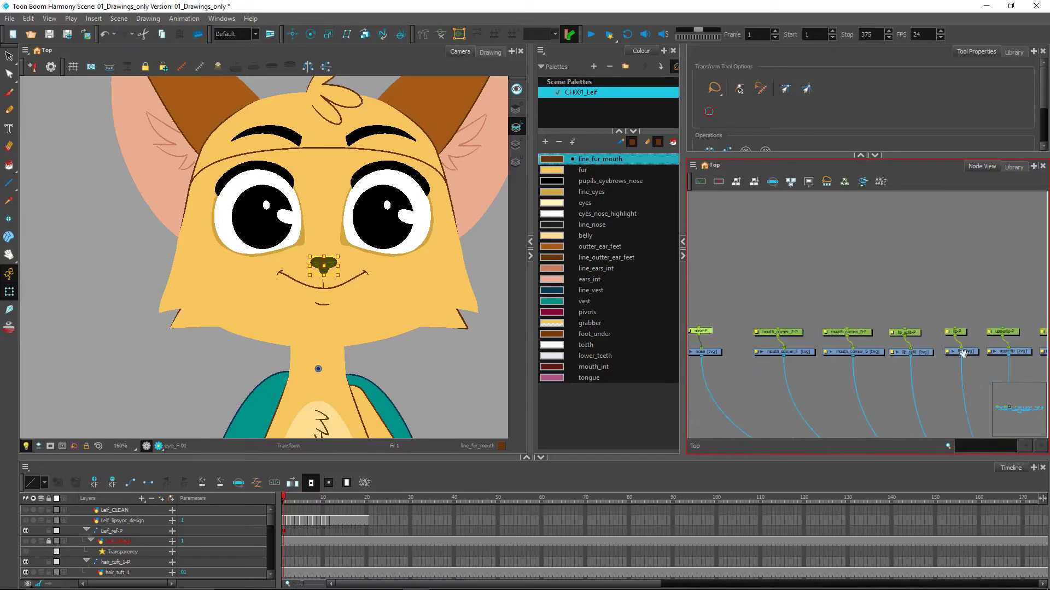
{"action": "left_click_drag", "start_coordinate": [960, 352], "coordinate": [867, 341]}
{"action": "scroll", "coordinate": [838, 315], "scroll_direction": "down", "scroll_amount": 1}
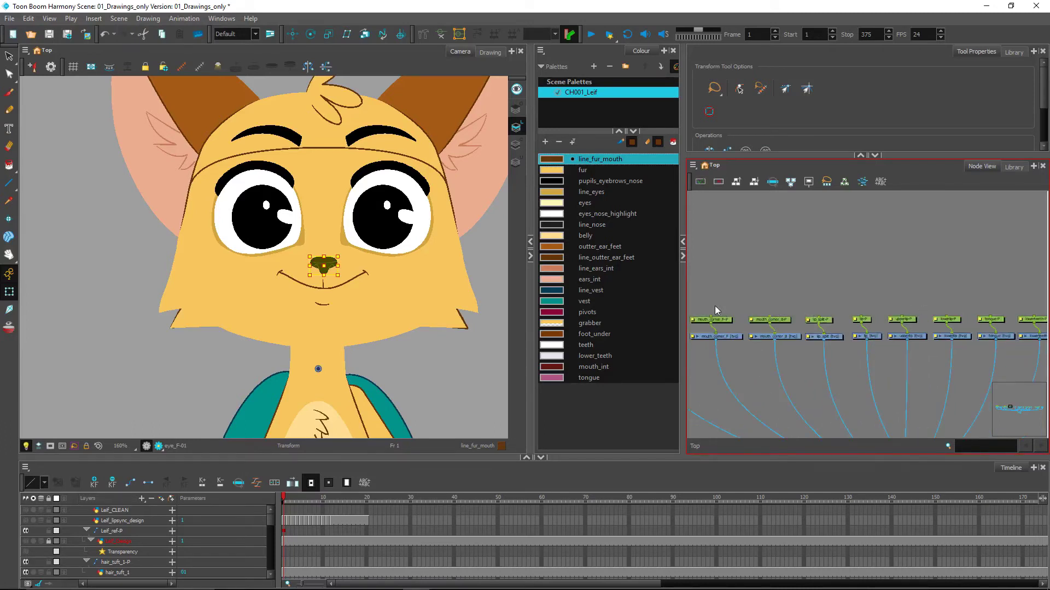
{"action": "left_click_drag", "start_coordinate": [714, 307], "coordinate": [943, 327]}
{"action": "left_click_drag", "start_coordinate": [847, 334], "coordinate": [965, 333]}
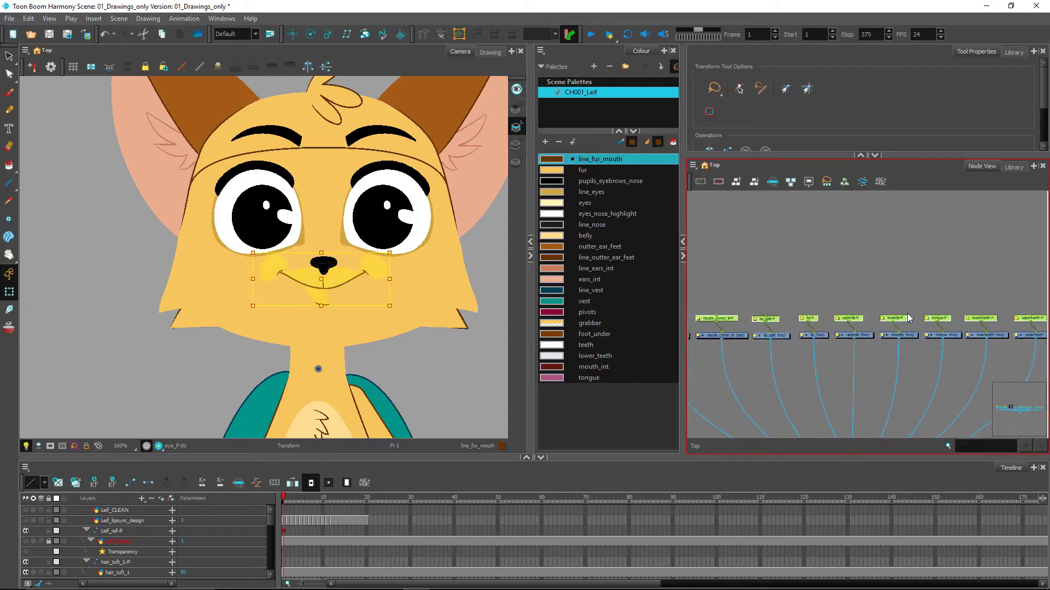
{"action": "key", "text": "ctrl+p"}
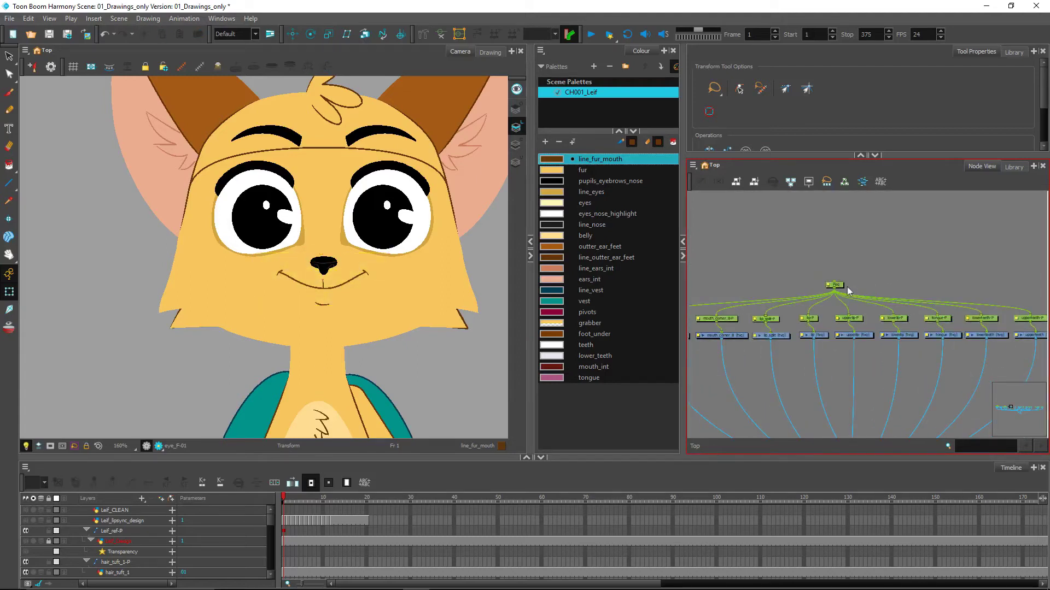
- Name the new peg mouth_master-P and position it above the mouth pegs
{"action": "left_click_drag", "start_coordinate": [834, 285], "coordinate": [830, 263]}
{"action": "double_click", "coordinate": [831, 262]}
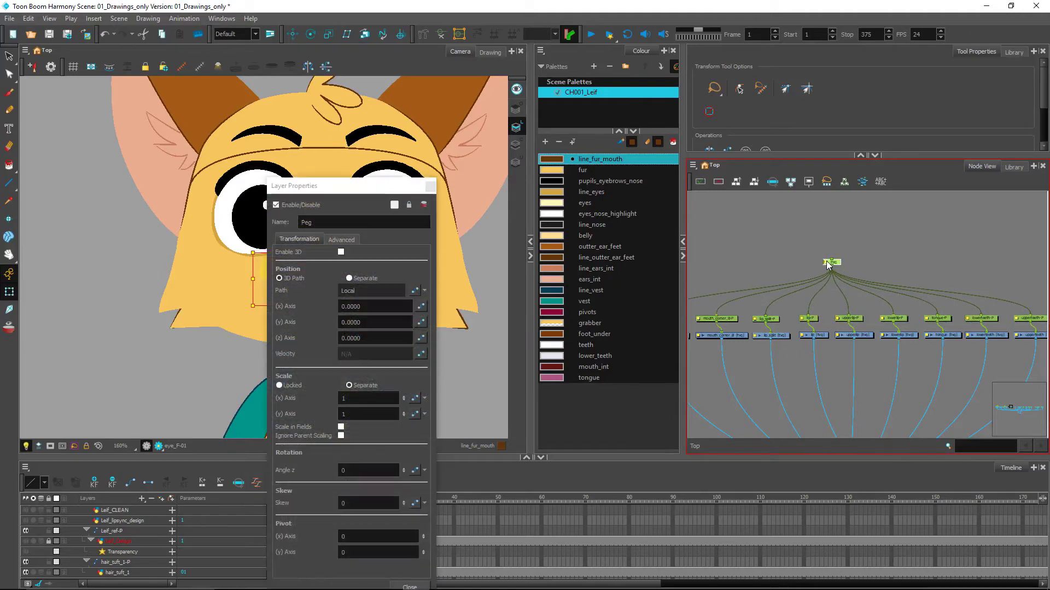
{"action": "double_click", "coordinate": [362, 220]}
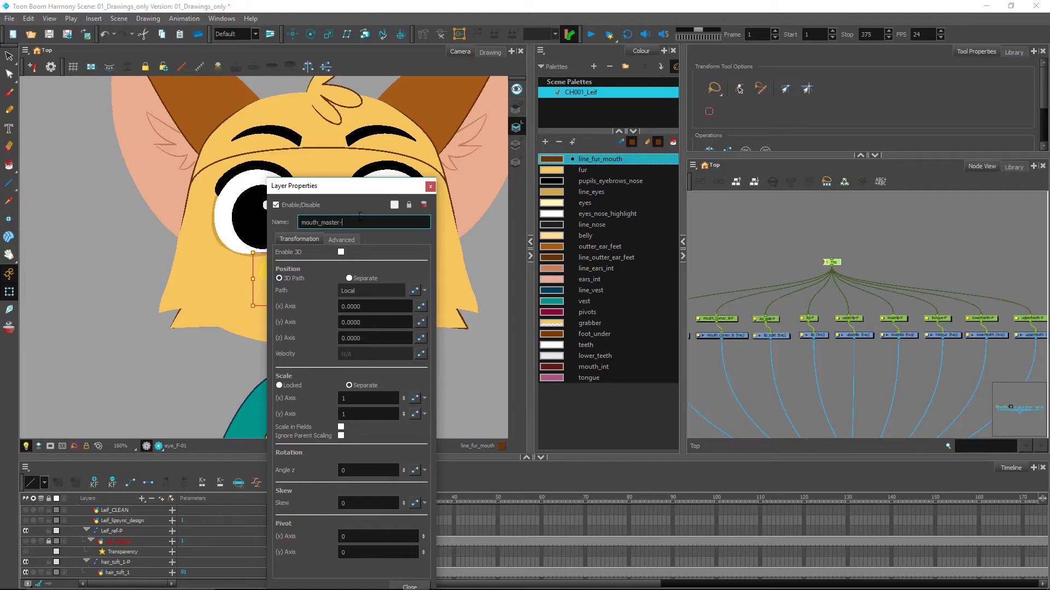
{"action": "type", "text": "P"}
{"action": "left_click", "coordinate": [431, 188]}
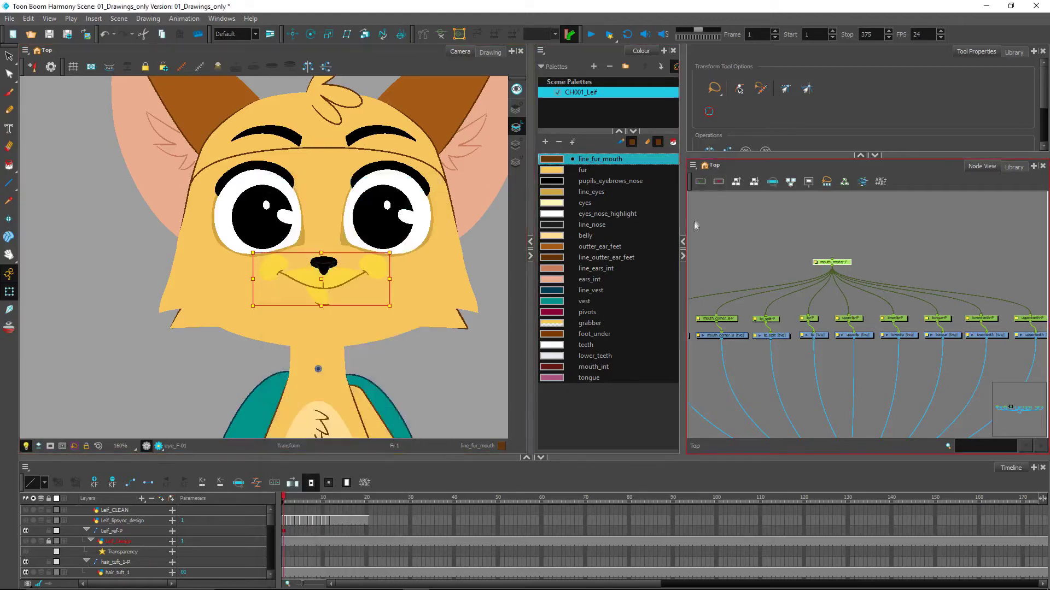
{"action": "left_click", "coordinate": [842, 261]}
{"action": "left_click_drag", "start_coordinate": [842, 261], "coordinate": [844, 247]}
{"action": "left_click", "coordinate": [867, 251]}
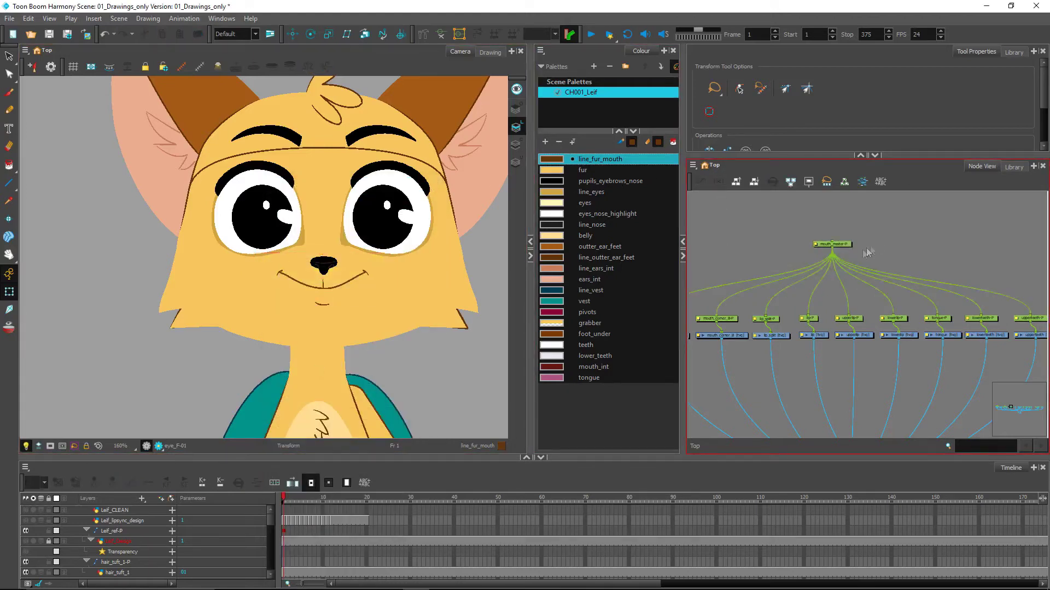
{"action": "scroll", "coordinate": [886, 254], "scroll_direction": "up", "scroll_amount": 2}
{"action": "left_click_drag", "start_coordinate": [940, 273], "coordinate": [913, 285]}
{"action": "left_click", "coordinate": [813, 228]}
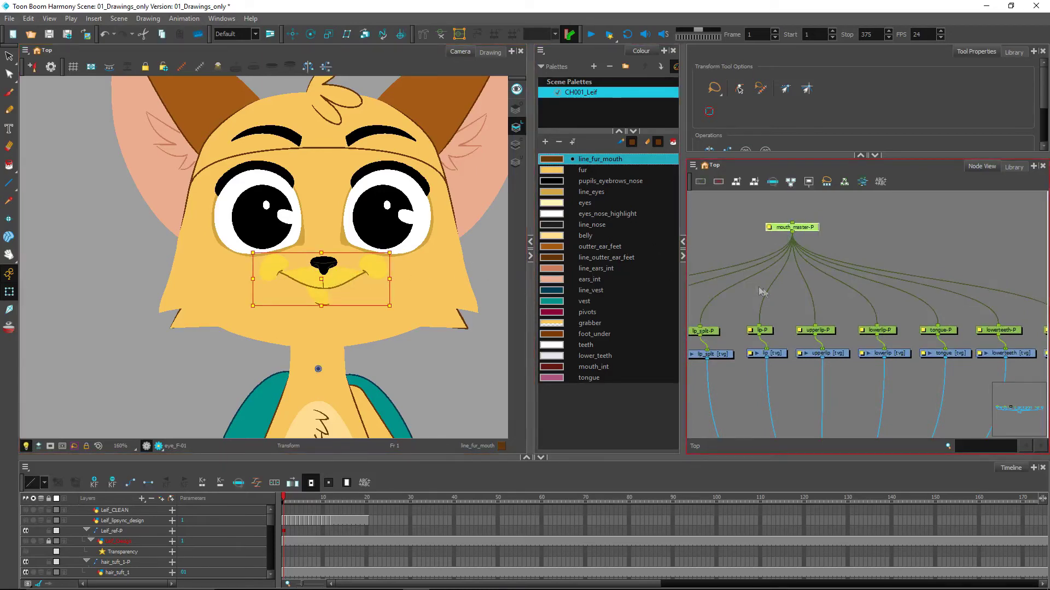
- Select the mouth corners, lower lip, upper lip and lip_split drawings individually to confirm each is reachable
{"action": "left_click", "coordinate": [786, 298]}
{"action": "scroll", "coordinate": [349, 268], "scroll_direction": "up", "scroll_amount": 3}
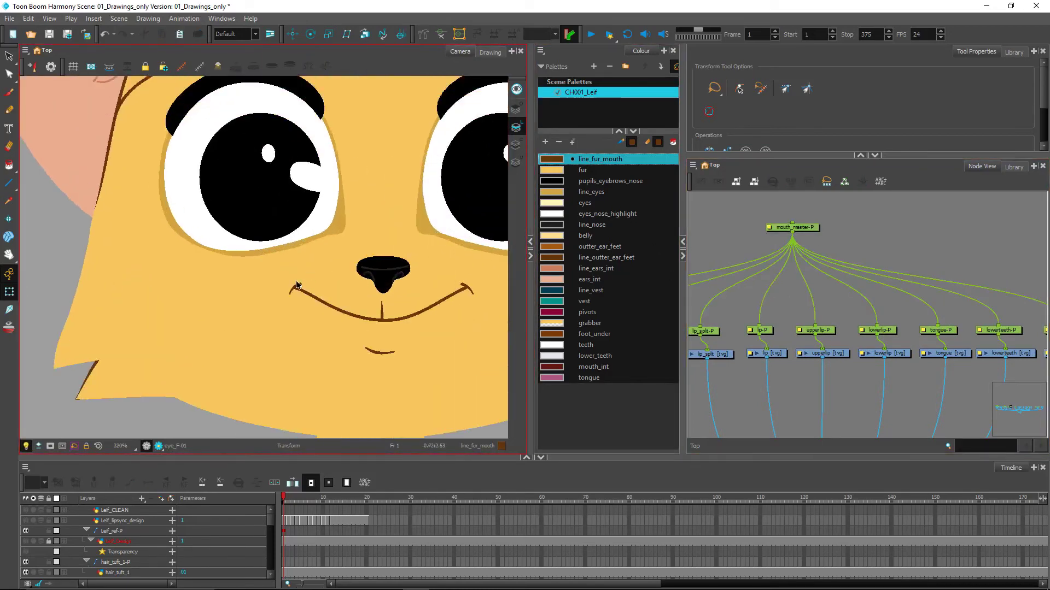
{"action": "left_click", "coordinate": [296, 284]}
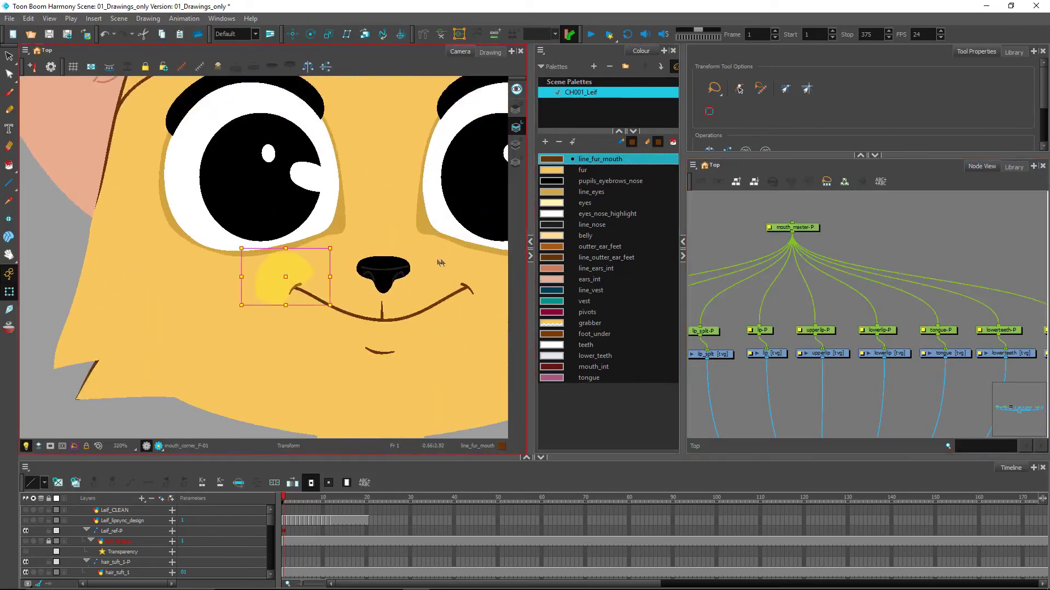
{"action": "left_click", "coordinate": [463, 281]}
{"action": "left_click", "coordinate": [374, 325]}
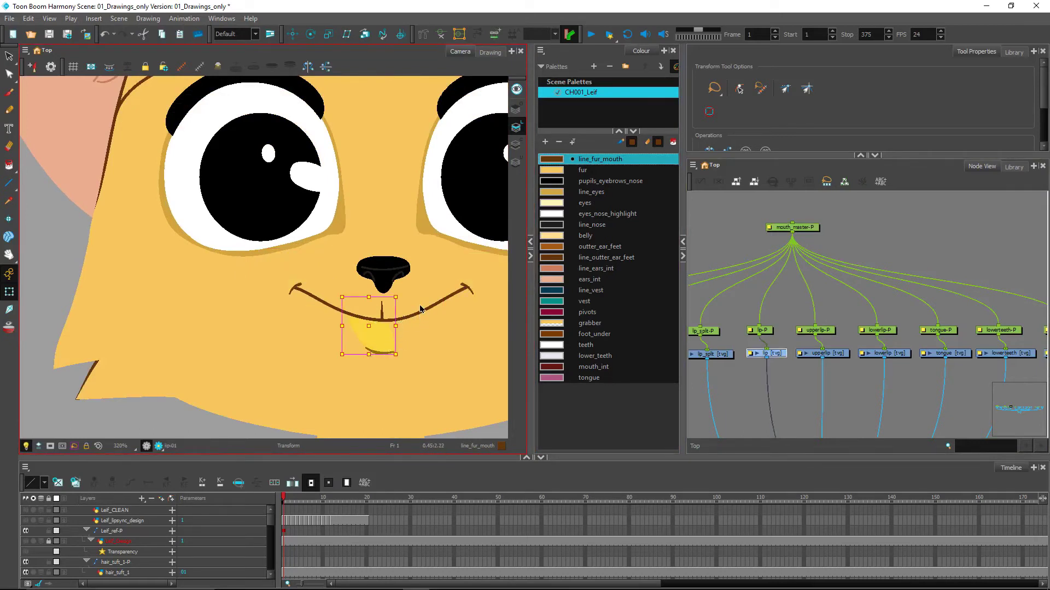
{"action": "left_click", "coordinate": [420, 310]}
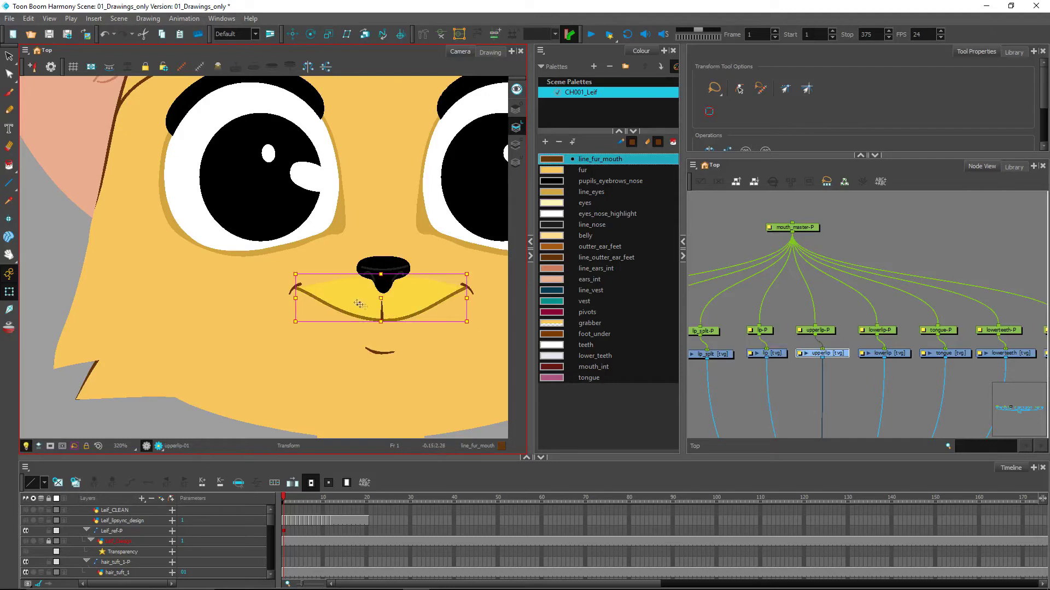
{"action": "left_click", "coordinate": [384, 304]}
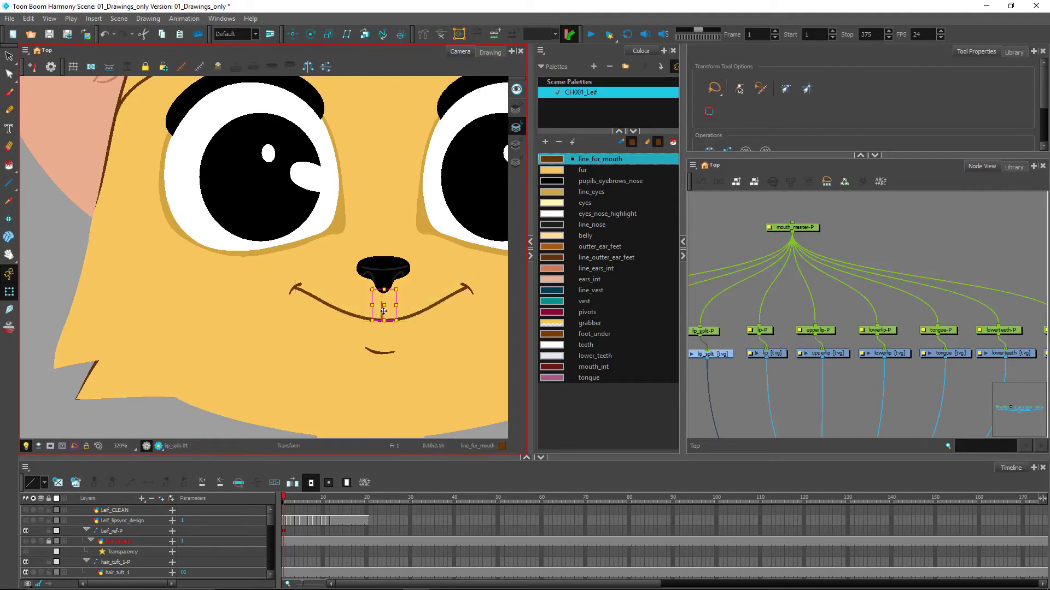
{"action": "left_click", "coordinate": [294, 286]}
{"action": "left_click", "coordinate": [478, 287]}
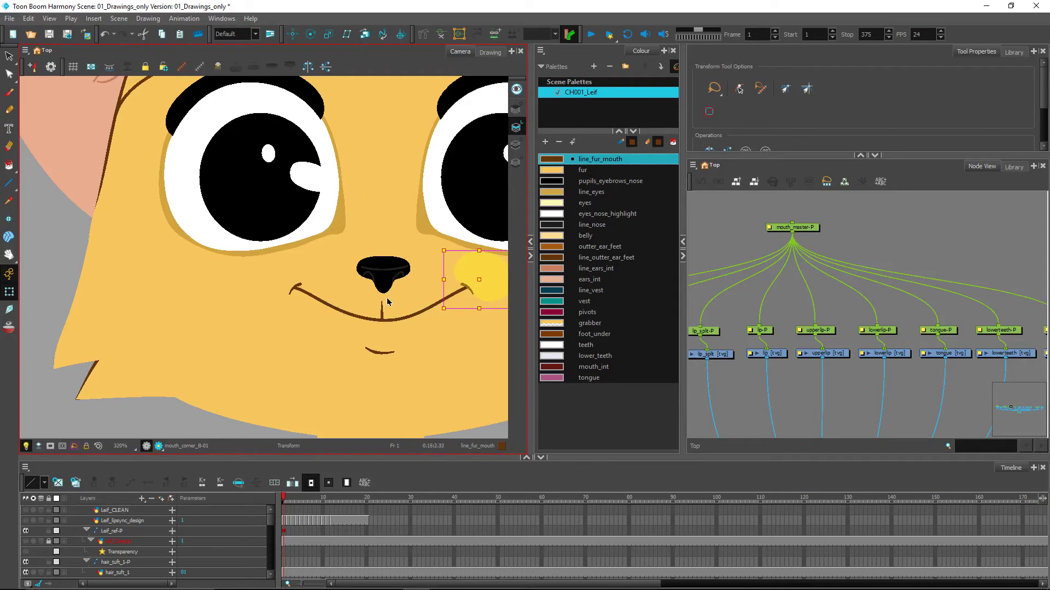
- Pan the Node View past the teeth pegs and box-select the three hair_tuft pegs
{"action": "left_click", "coordinate": [916, 279]}
{"action": "left_click", "coordinate": [909, 260]}
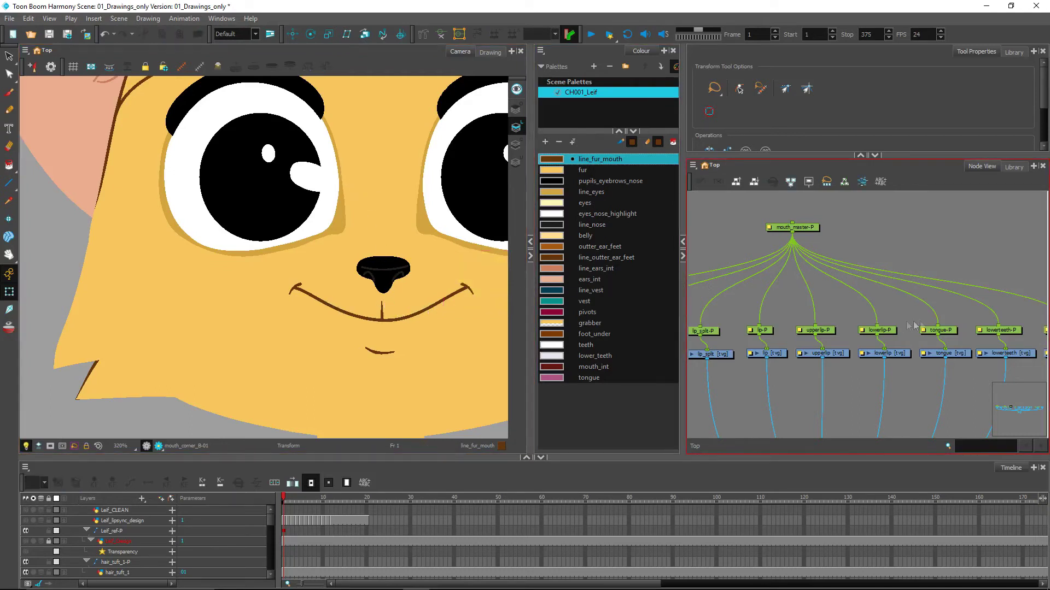
{"action": "scroll", "coordinate": [919, 326], "scroll_direction": "down", "scroll_amount": 1}
{"action": "left_click_drag", "start_coordinate": [955, 343], "coordinate": [795, 316]}
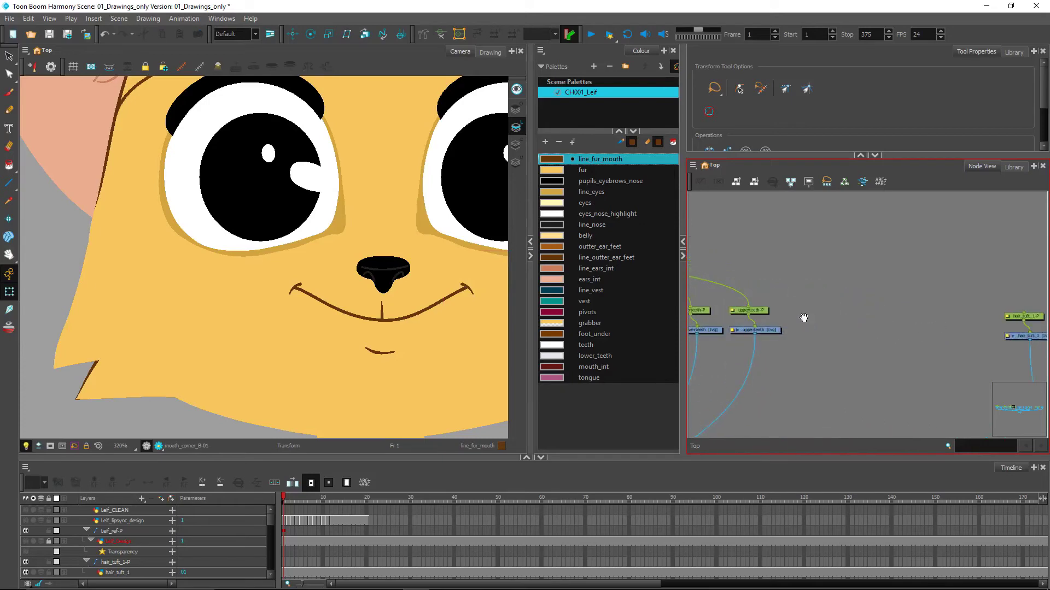
{"action": "left_click_drag", "start_coordinate": [996, 336], "coordinate": [830, 331]}
{"action": "left_click_drag", "start_coordinate": [938, 330], "coordinate": [843, 328]}
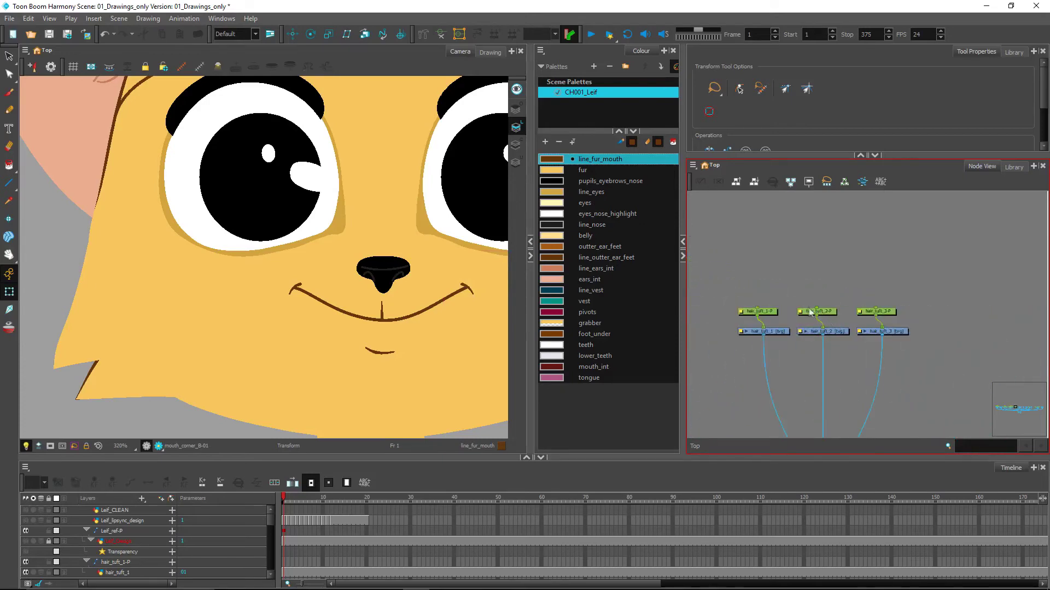
{"action": "scroll", "coordinate": [381, 210], "scroll_direction": "down", "scroll_amount": 3}
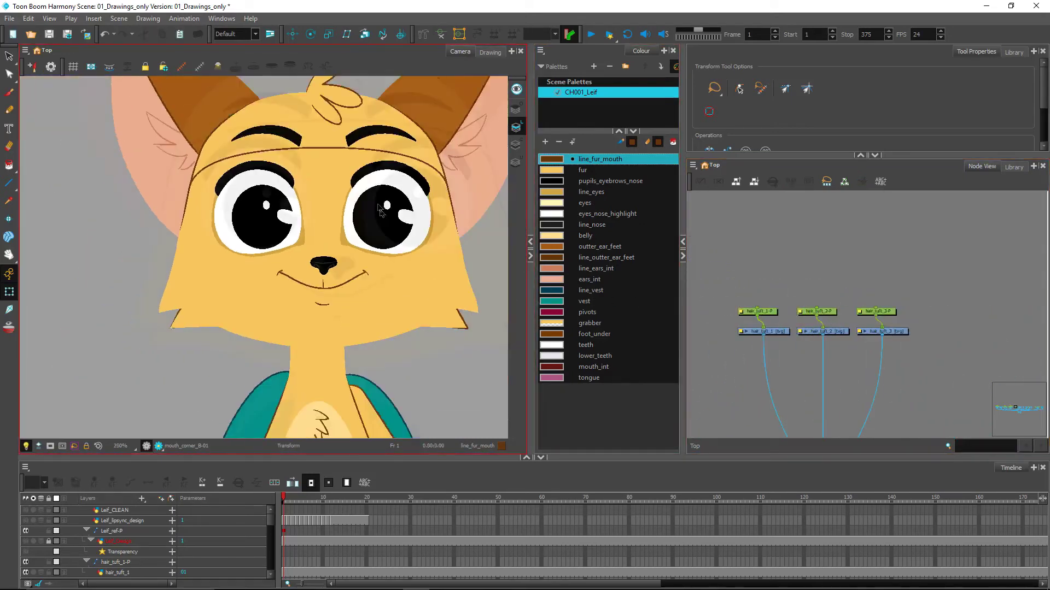
{"action": "scroll", "coordinate": [381, 211], "scroll_direction": "down", "scroll_amount": 2}
{"action": "left_click_drag", "start_coordinate": [740, 288], "coordinate": [892, 323]}
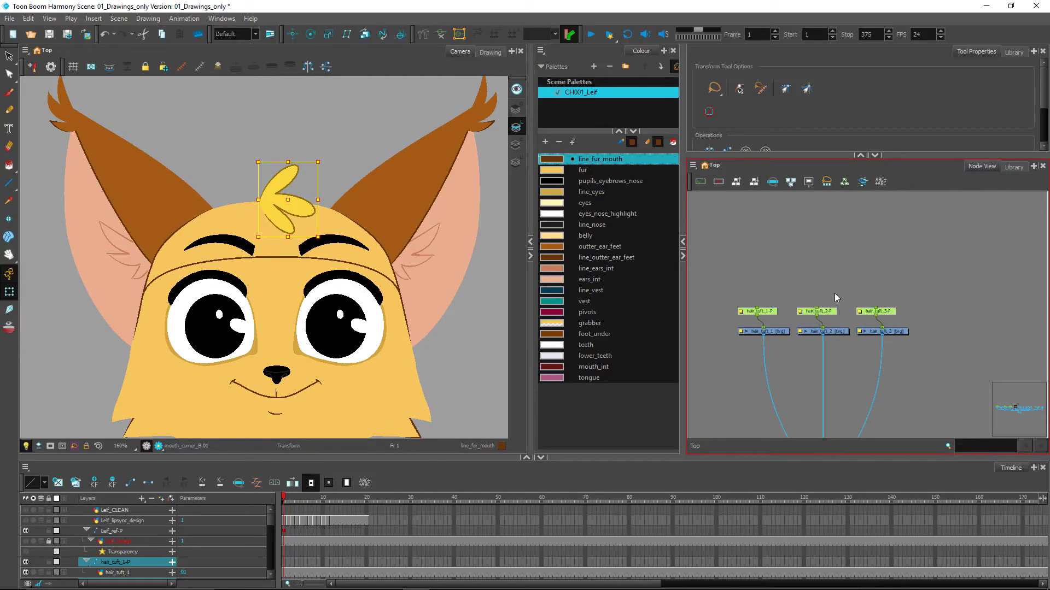
- Add a parent peg above the hair tufts, move it up and name it hair_master-P
{"action": "key", "text": "ctrl+p"}
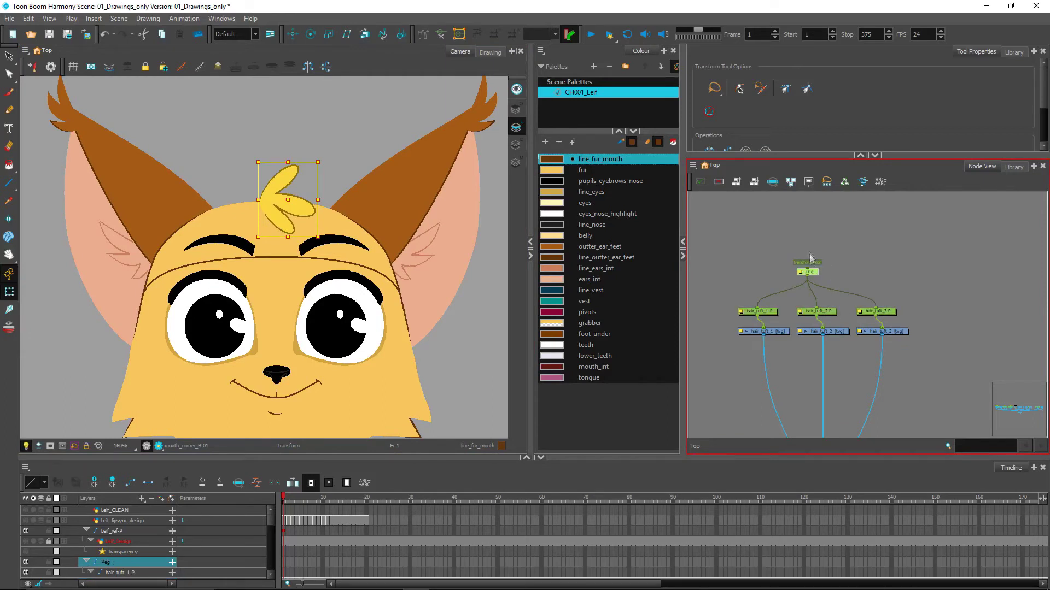
{"action": "left_click_drag", "start_coordinate": [816, 277], "coordinate": [820, 257]}
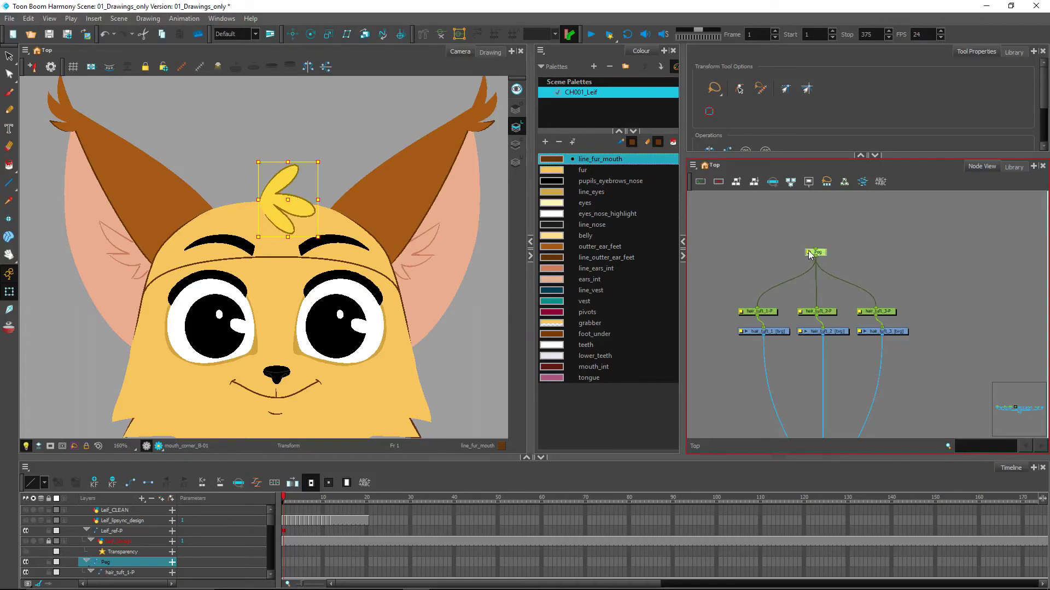
{"action": "double_click", "coordinate": [810, 253]}
{"action": "type", "text": "ha"}
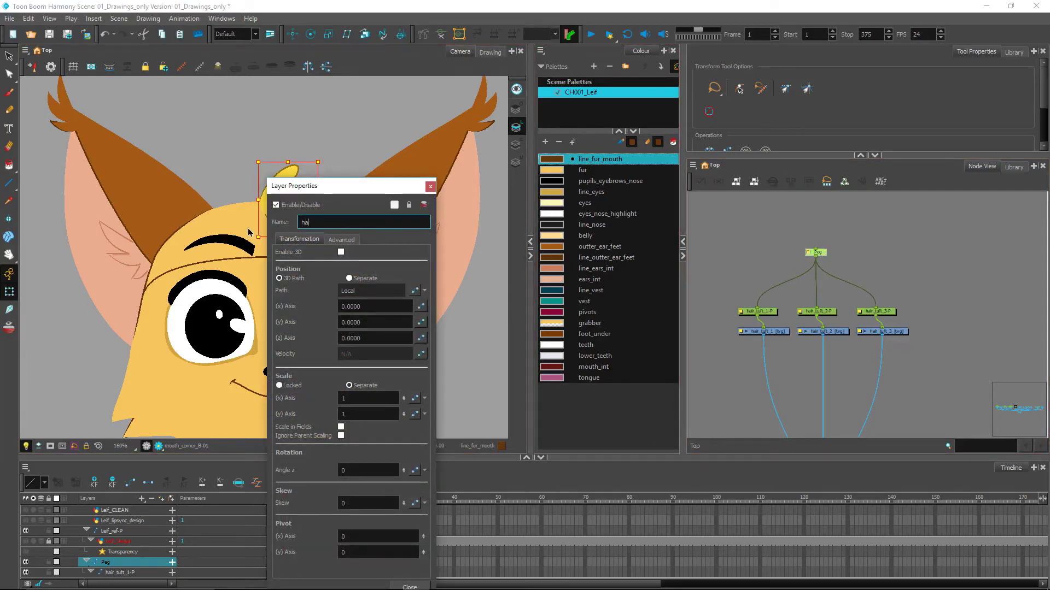
{"action": "type", "text": "ir_master-P"}
{"action": "key", "text": "Return"}
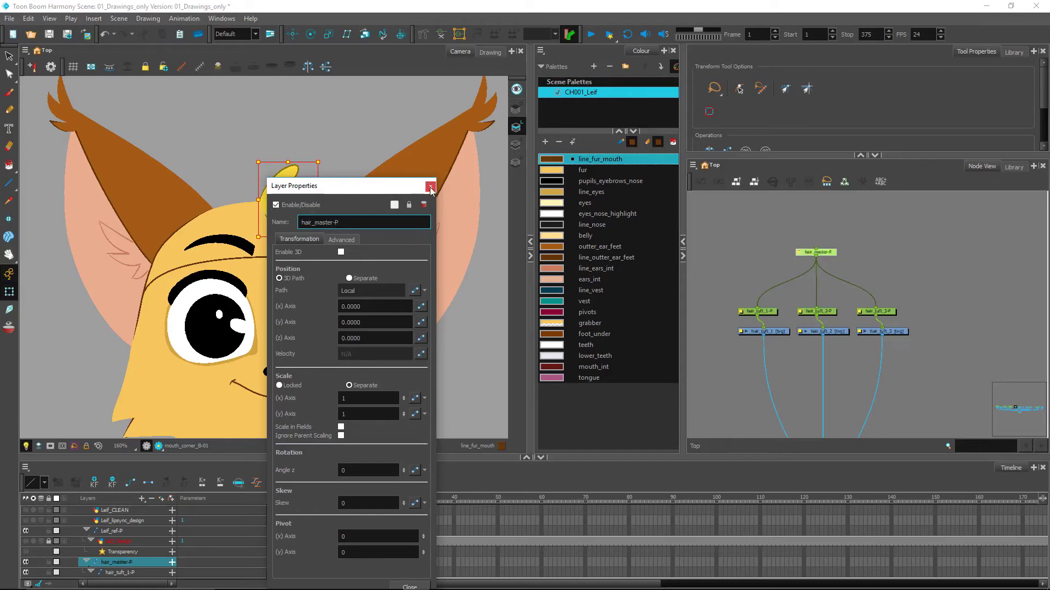
{"action": "left_click", "coordinate": [431, 189]}
- Clear the selection and pan the Node View to the jaw and cheek pegs
{"action": "left_click", "coordinate": [858, 254]}
{"action": "left_click", "coordinate": [826, 252]}
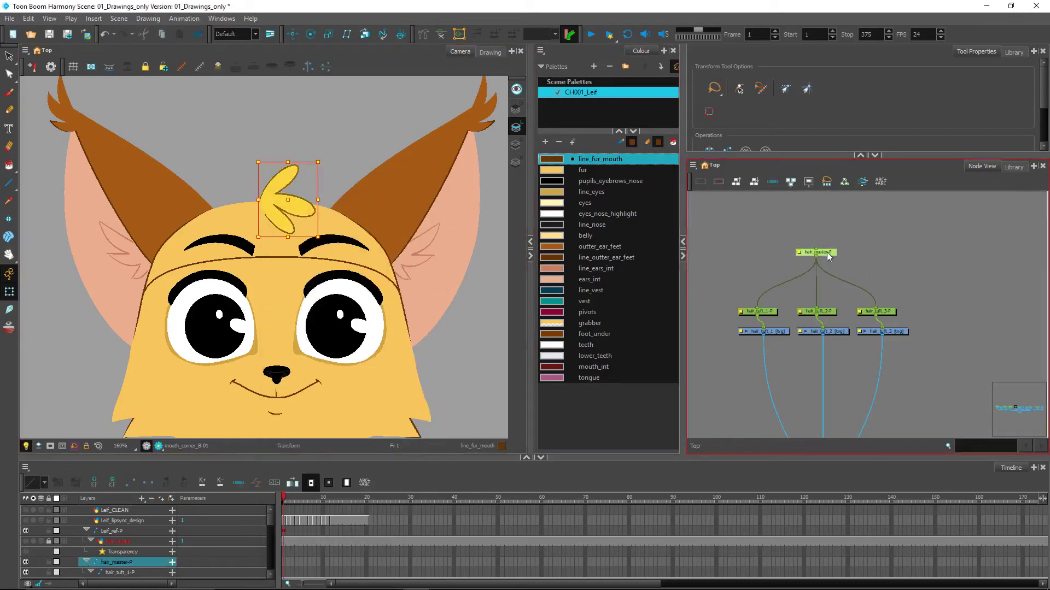
{"action": "left_click", "coordinate": [960, 318]}
{"action": "scroll", "coordinate": [954, 322], "scroll_direction": "down", "scroll_amount": 1}
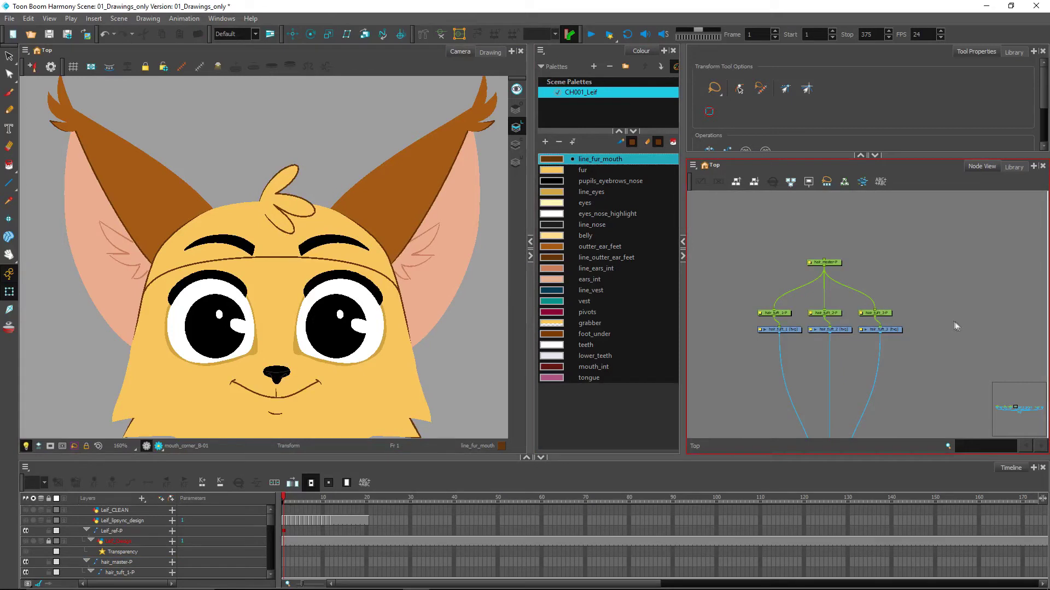
{"action": "left_click_drag", "start_coordinate": [954, 322], "coordinate": [827, 318]}
- Parent cheek_low_F-P and cheek_top_F-P under a new peg
{"action": "left_click_drag", "start_coordinate": [912, 317], "coordinate": [828, 306]}
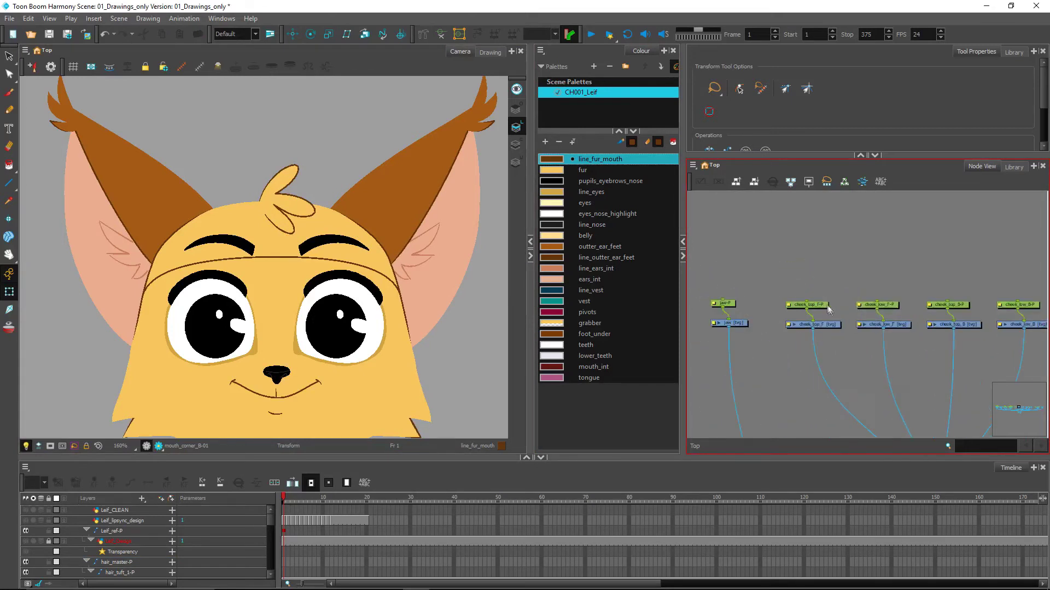
{"action": "left_click", "coordinate": [733, 304]}
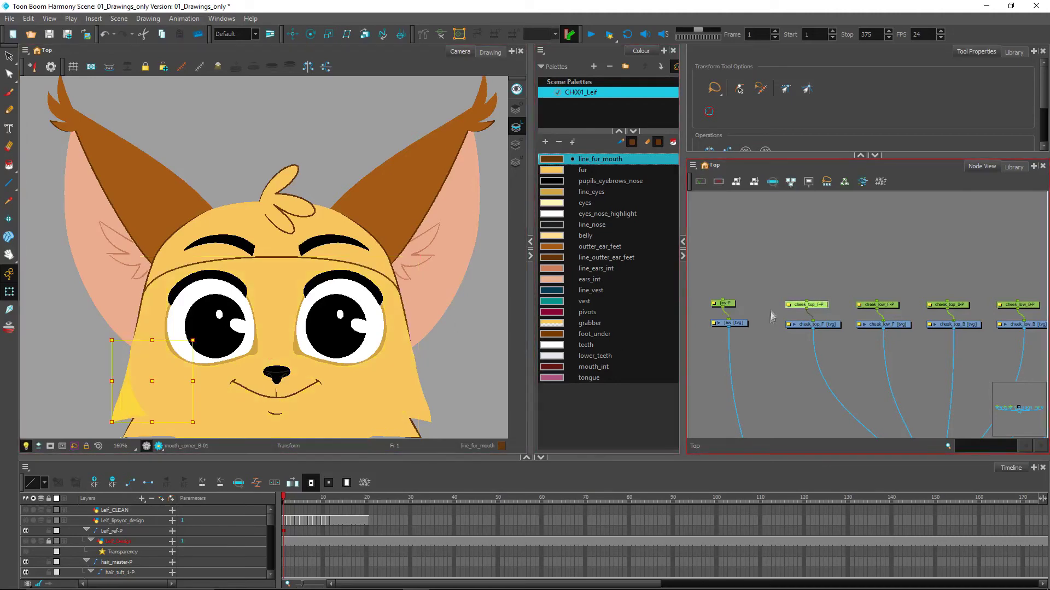
{"action": "left_click", "coordinate": [893, 306]}
{"action": "left_click_drag", "start_coordinate": [407, 375], "coordinate": [391, 303]}
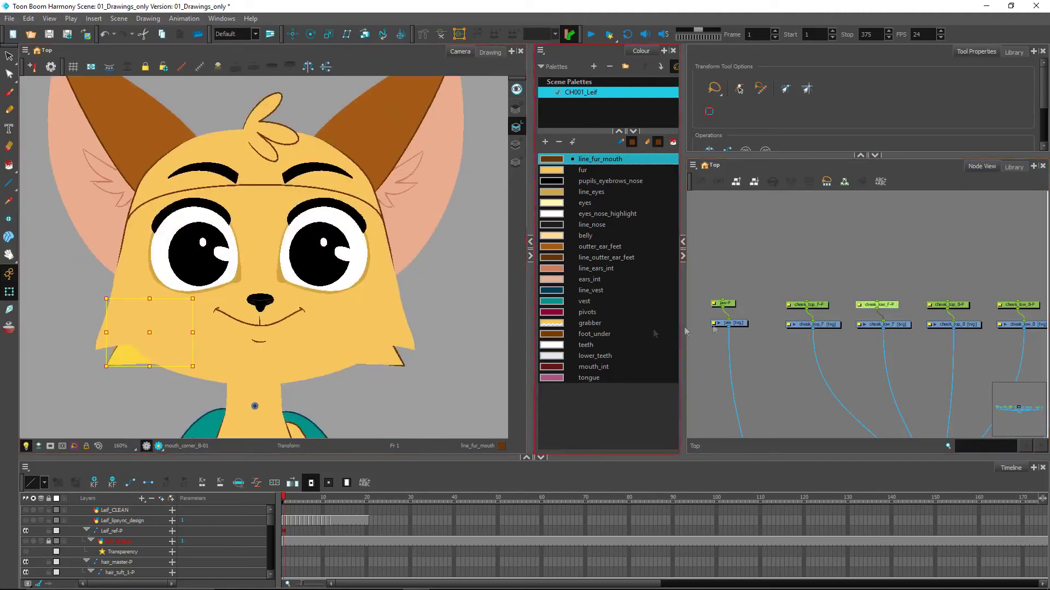
{"action": "left_click_drag", "start_coordinate": [891, 284], "coordinate": [809, 308]}
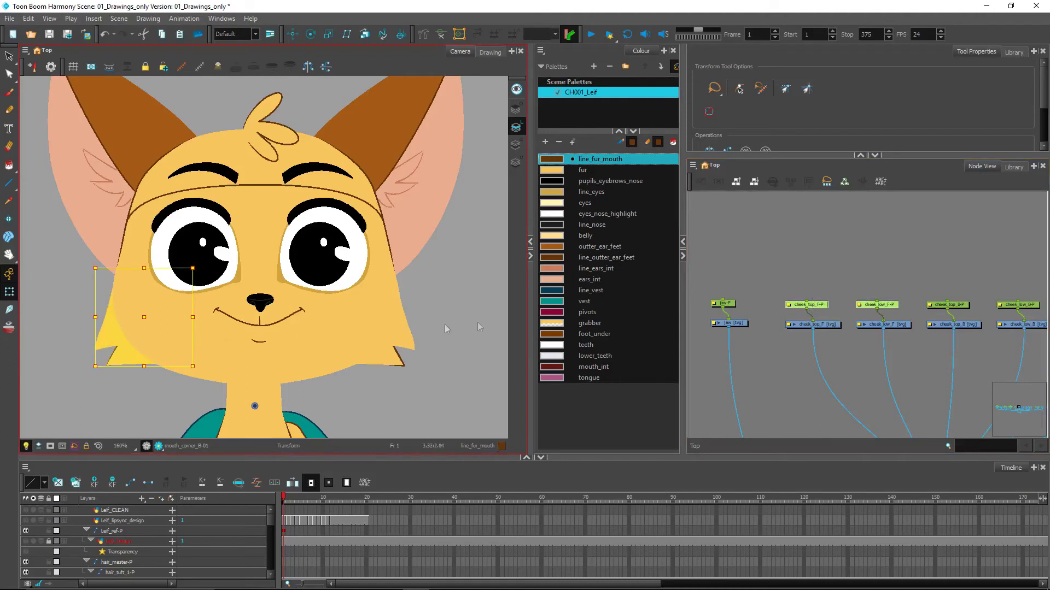
{"action": "key", "text": "ctrl+p"}
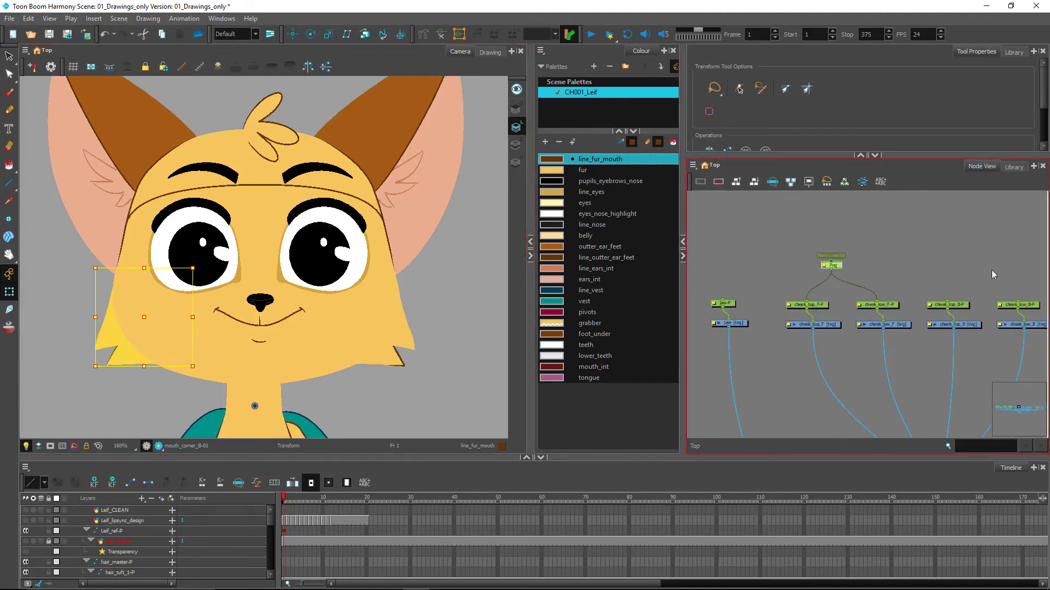
- Parent cheek_top_B-P and cheek_low_B-P under a new peg, Peg_1, and check both cheek parents
{"action": "left_click", "coordinate": [938, 290]}
{"action": "left_click_drag", "start_coordinate": [947, 285], "coordinate": [843, 290]}
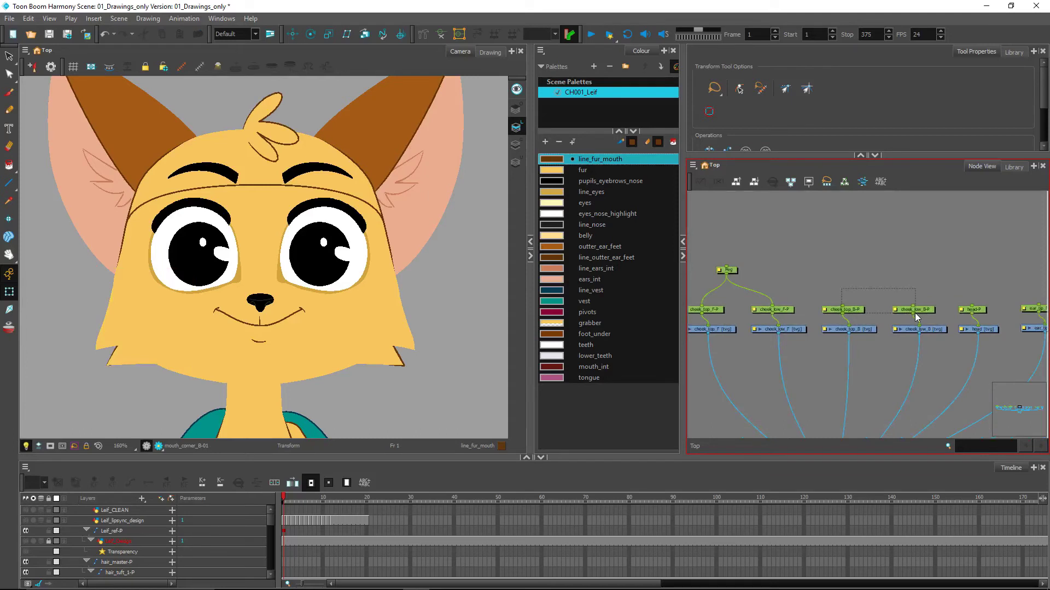
{"action": "left_click_drag", "start_coordinate": [915, 313], "coordinate": [917, 315]}
{"action": "key", "text": "ctrl+p"}
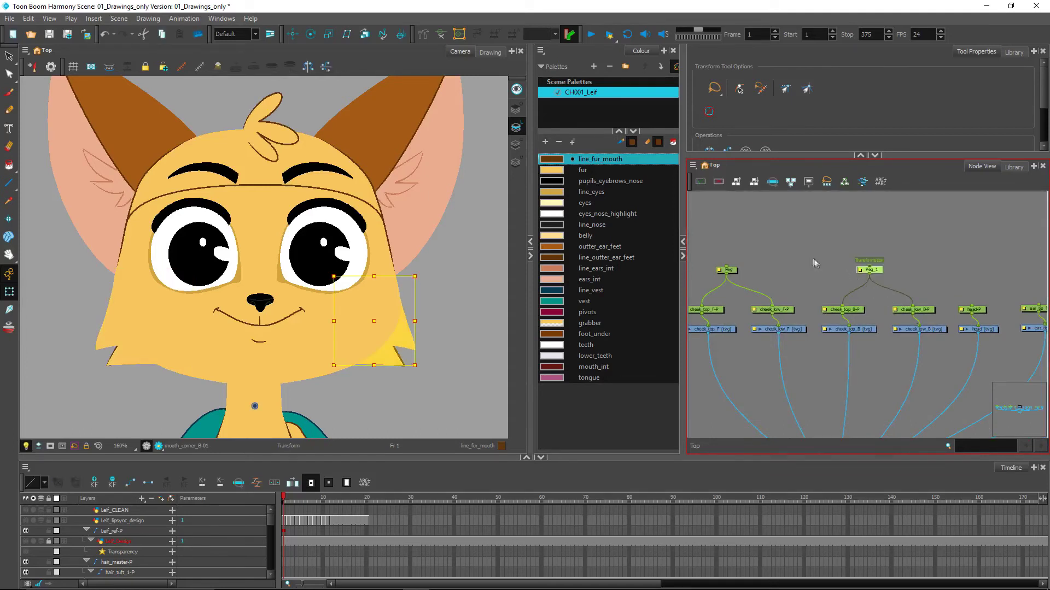
{"action": "left_click", "coordinate": [815, 264]}
{"action": "left_click", "coordinate": [727, 270]}
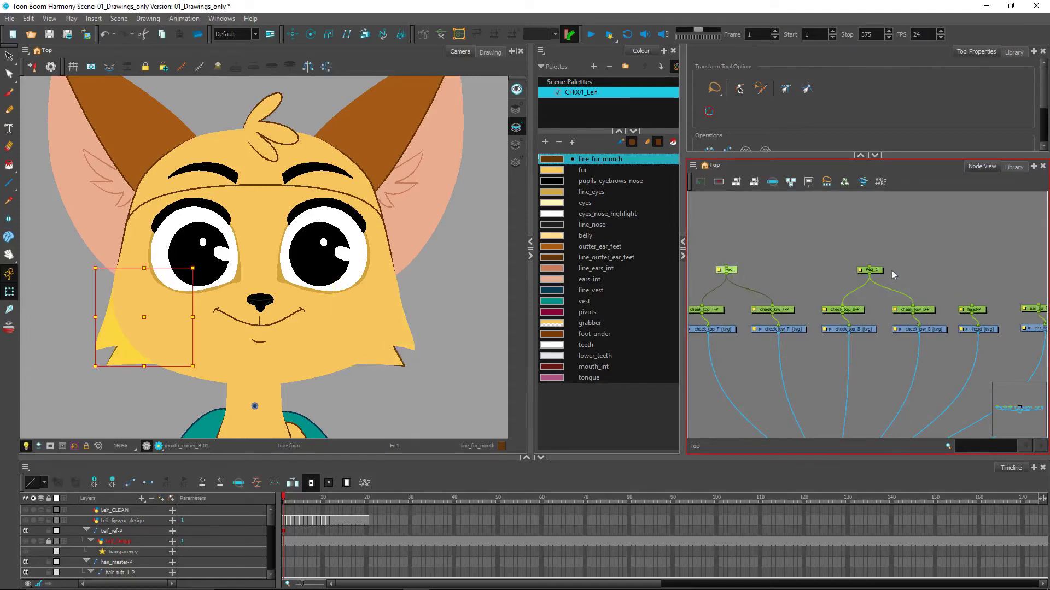
{"action": "left_click", "coordinate": [878, 271]}
- Zoom out and review head-P, jaw-P and both cheek parent pegs
{"action": "left_click", "coordinate": [981, 309]}
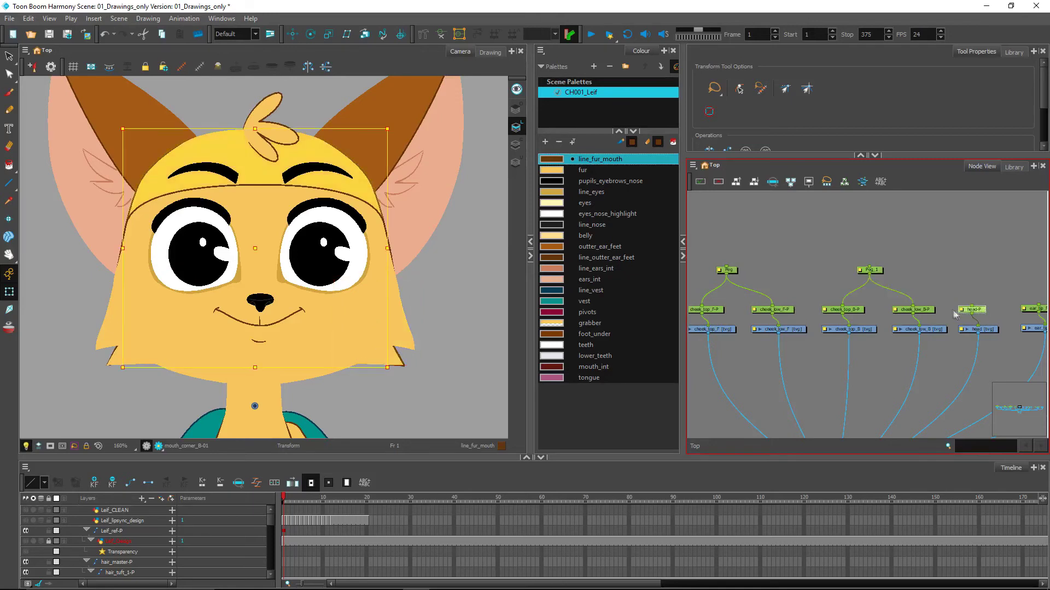
{"action": "key", "text": "1"}
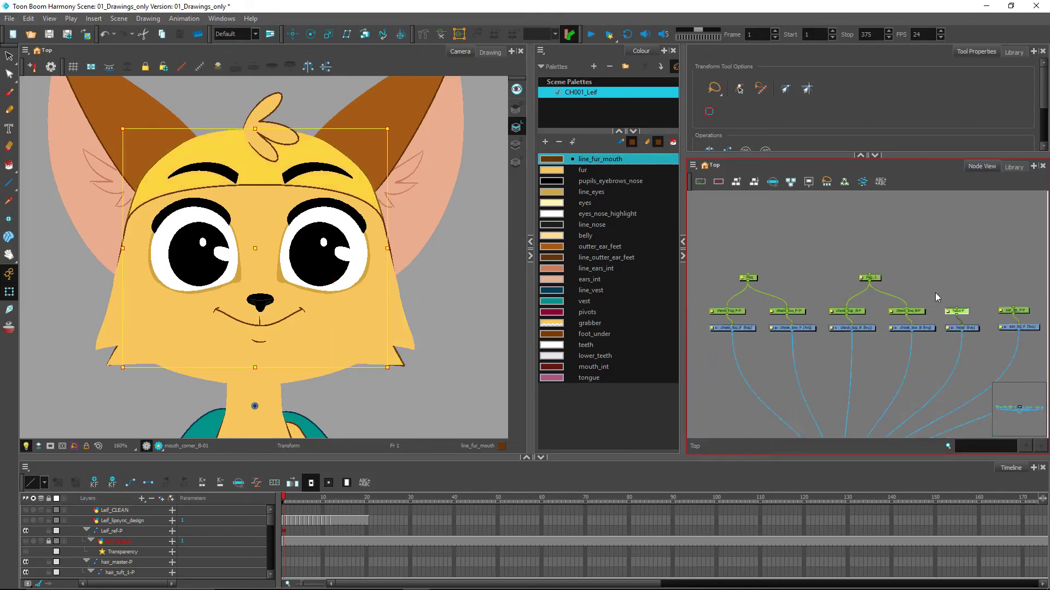
{"action": "left_click_drag", "start_coordinate": [908, 319], "coordinate": [980, 329]}
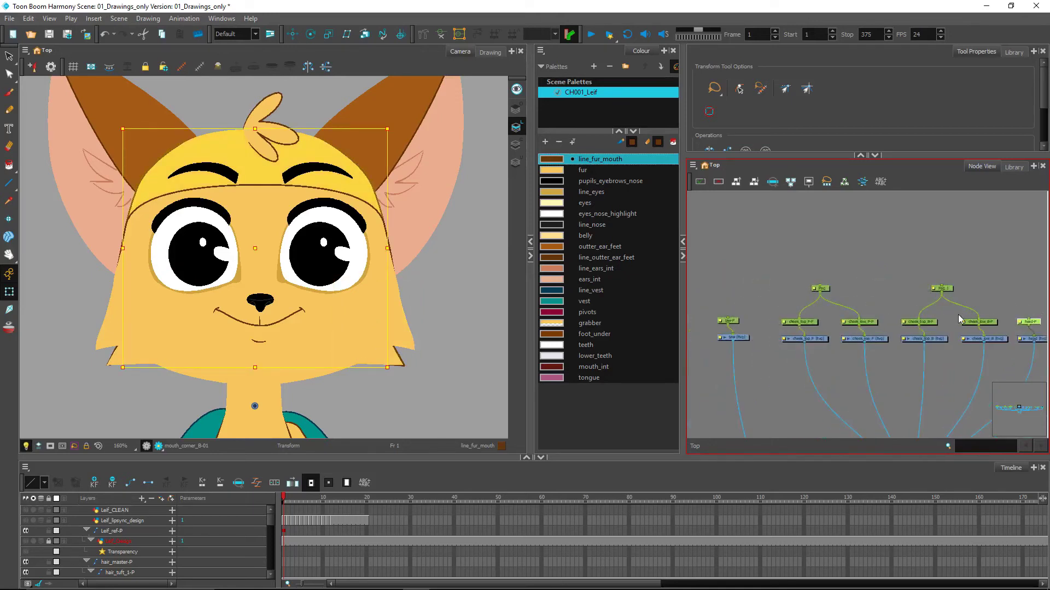
{"action": "left_click", "coordinate": [730, 320]}
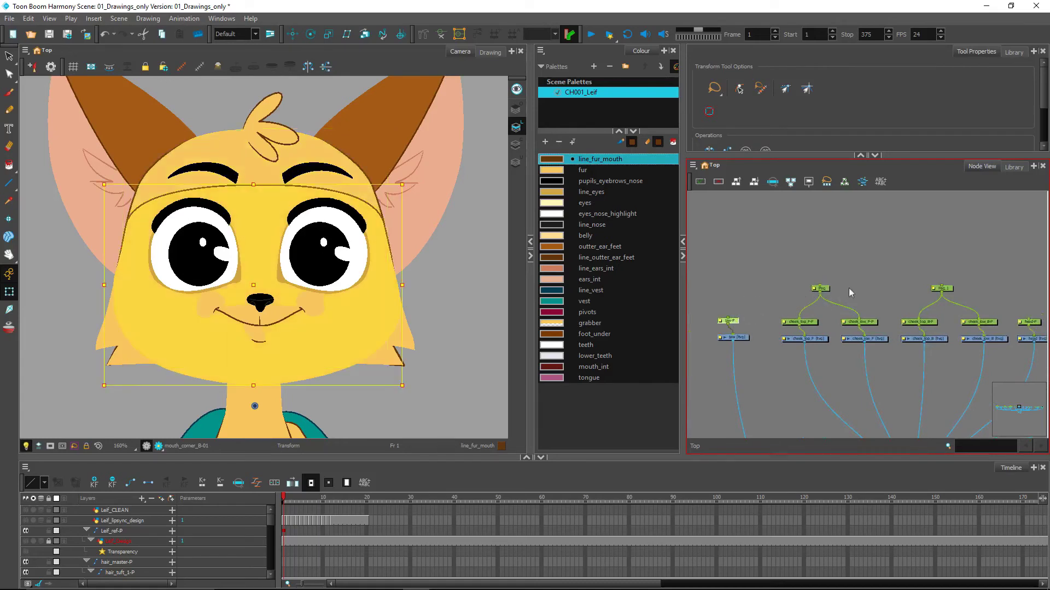
{"action": "left_click", "coordinate": [827, 290]}
{"action": "left_click", "coordinate": [950, 291]}
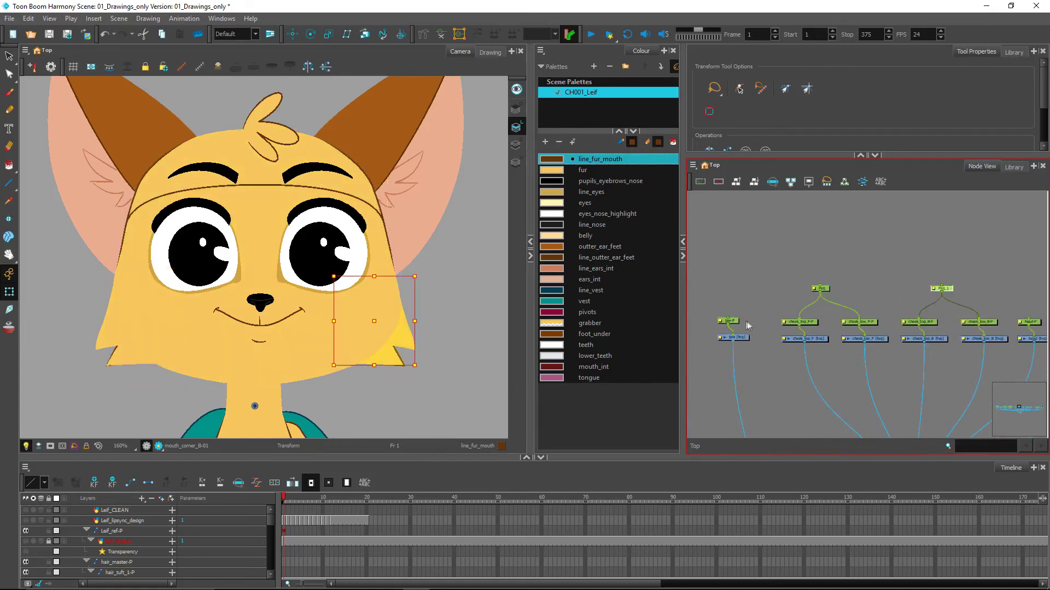
{"action": "left_click", "coordinate": [1030, 321]}
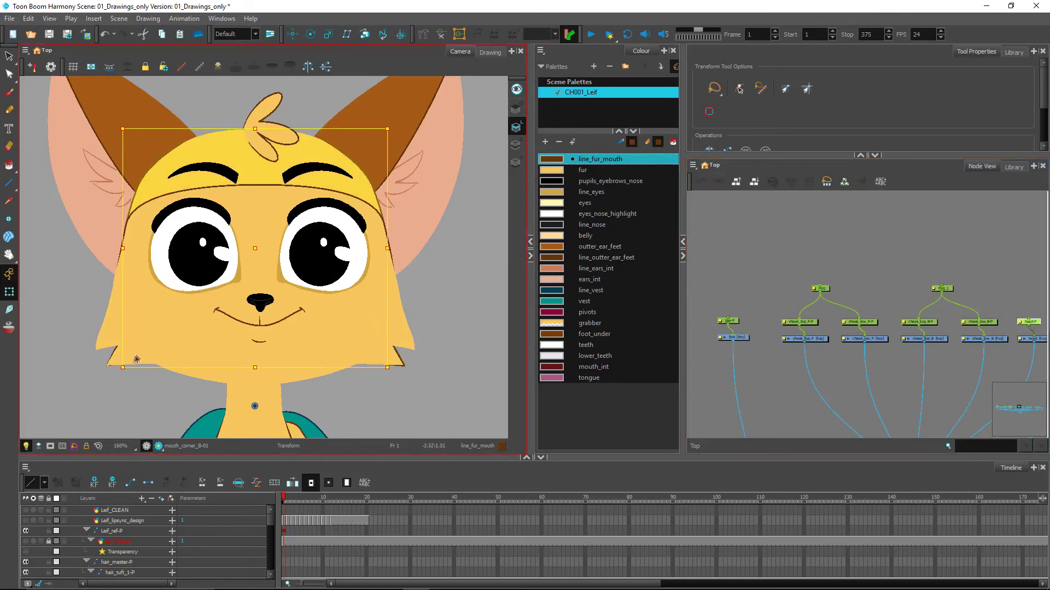
- Select jaw-P, both cheek parent pegs and head-P, and add a master peg above them
{"action": "left_click", "coordinate": [741, 314]}
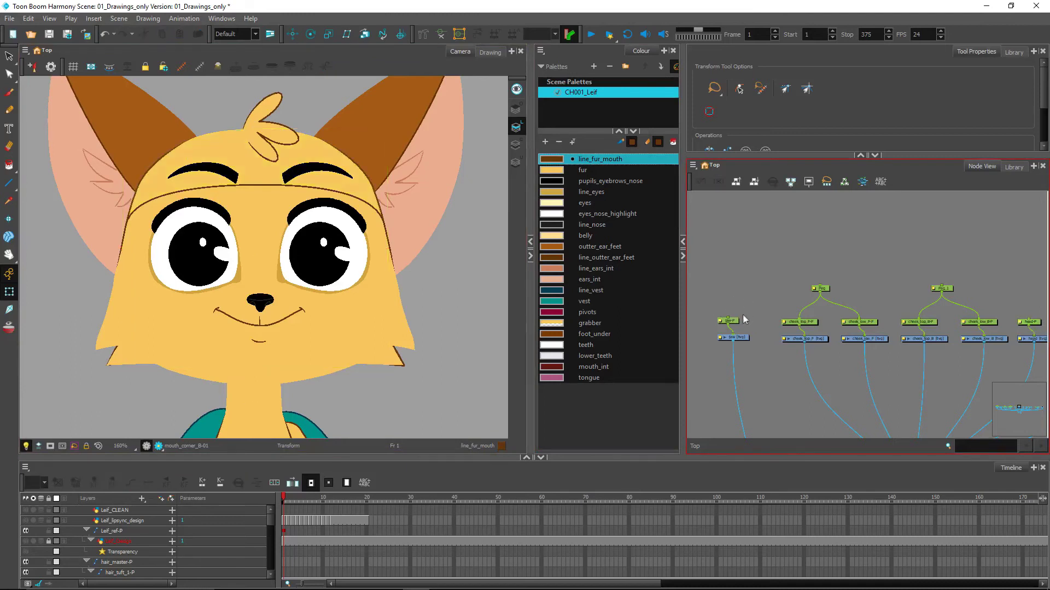
{"action": "left_click_drag", "start_coordinate": [734, 320], "coordinate": [739, 315]}
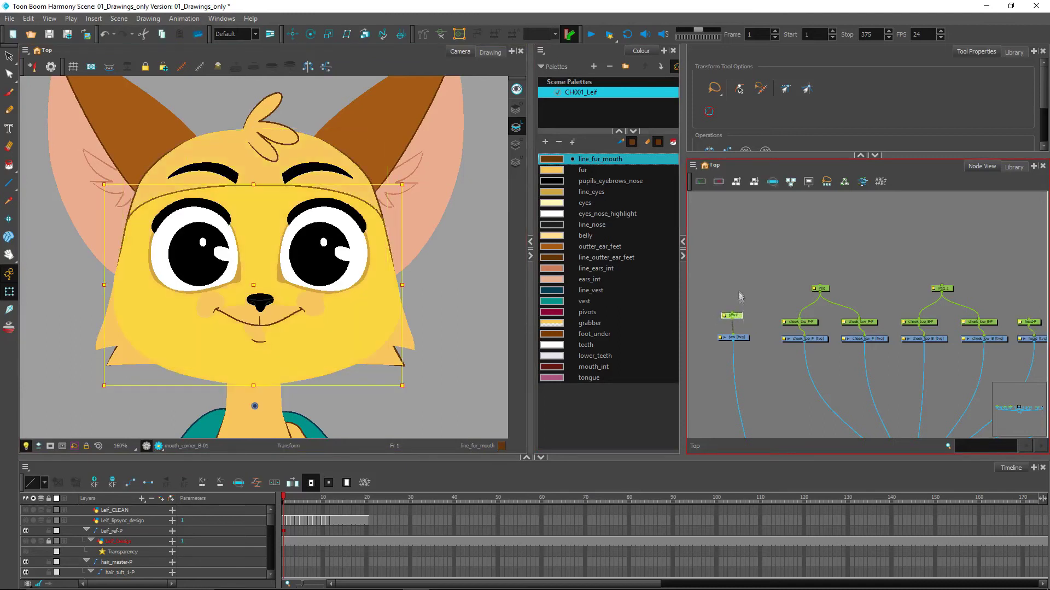
{"action": "left_click", "coordinate": [820, 288]}
{"action": "left_click", "coordinate": [948, 289], "text": "shift"}
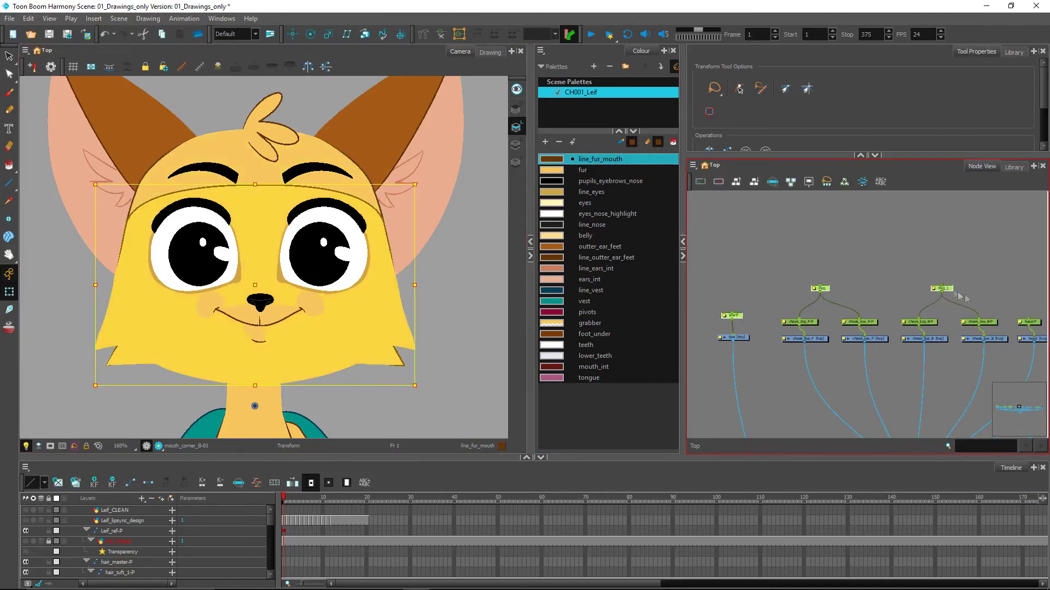
{"action": "left_click", "coordinate": [1038, 323]}
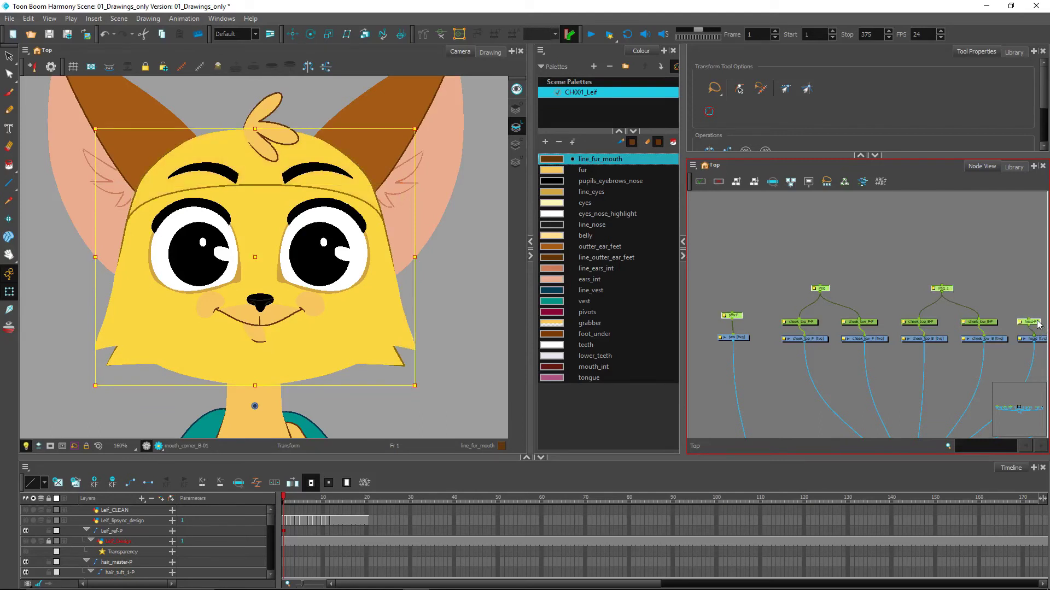
{"action": "key", "text": "ctrl+p"}
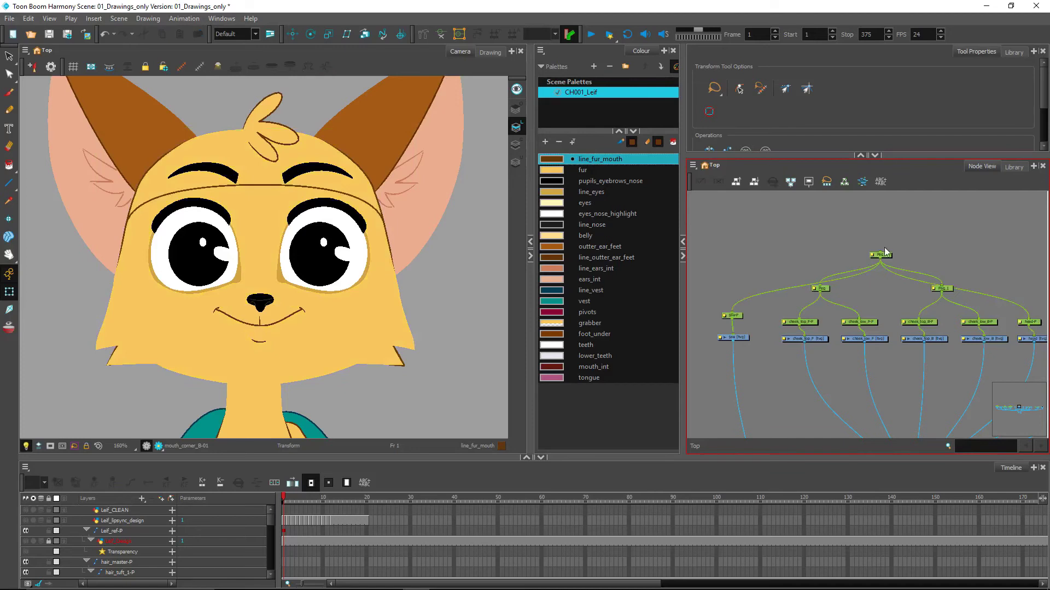
- Raise the new master peg, name it full_head-P, then test-move the head and undo
{"action": "left_click_drag", "start_coordinate": [881, 255], "coordinate": [887, 210]}
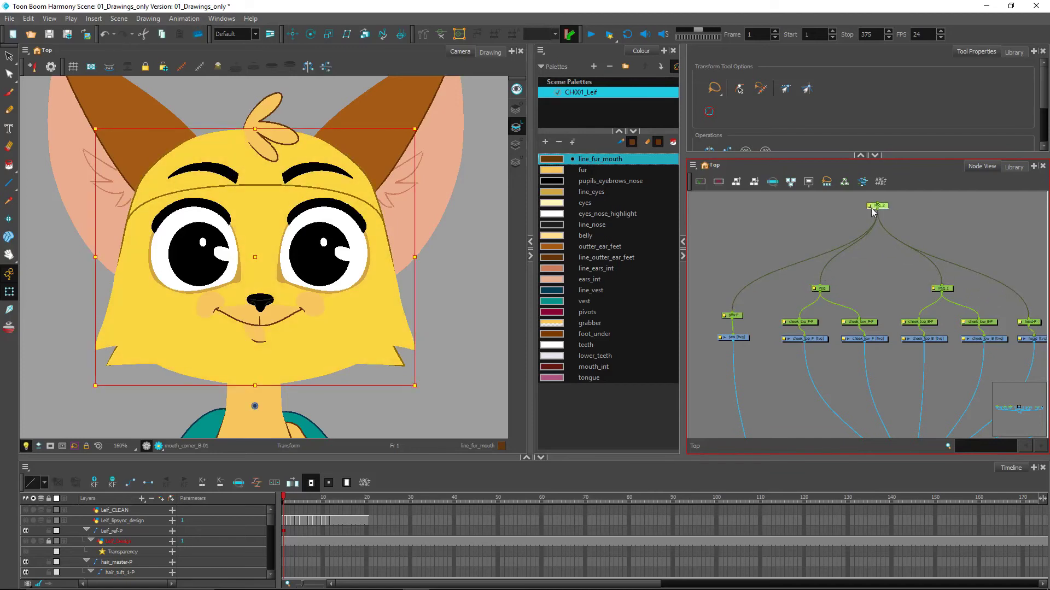
{"action": "double_click", "coordinate": [874, 206]}
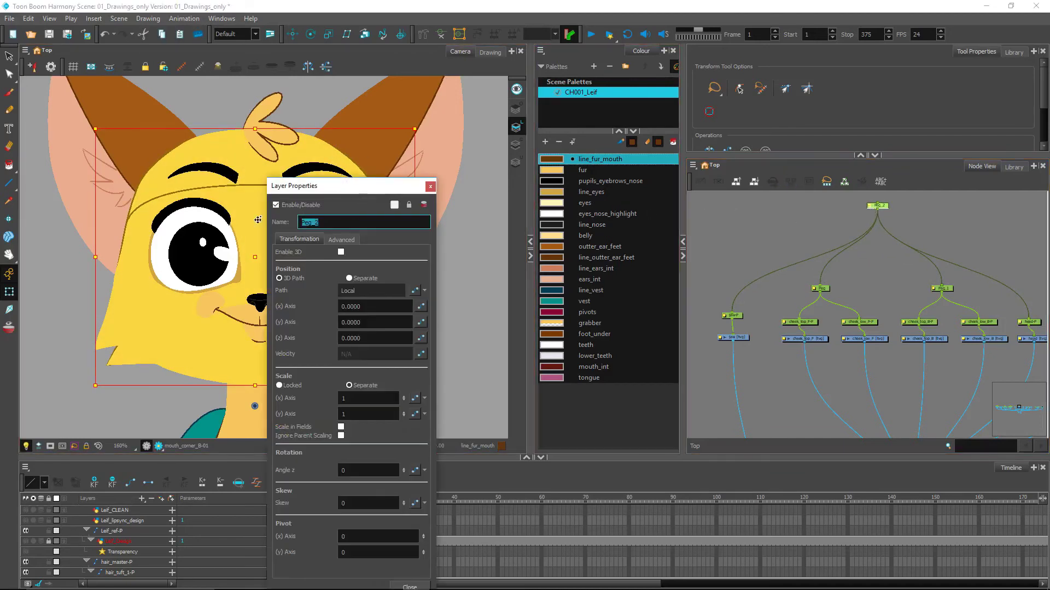
{"action": "type", "text": "full_head-P"}
{"action": "key", "text": "Return"}
{"action": "left_click", "coordinate": [430, 186]}
{"action": "left_click_drag", "start_coordinate": [338, 320], "coordinate": [349, 328]}
{"action": "key", "text": "ctrl+z"}
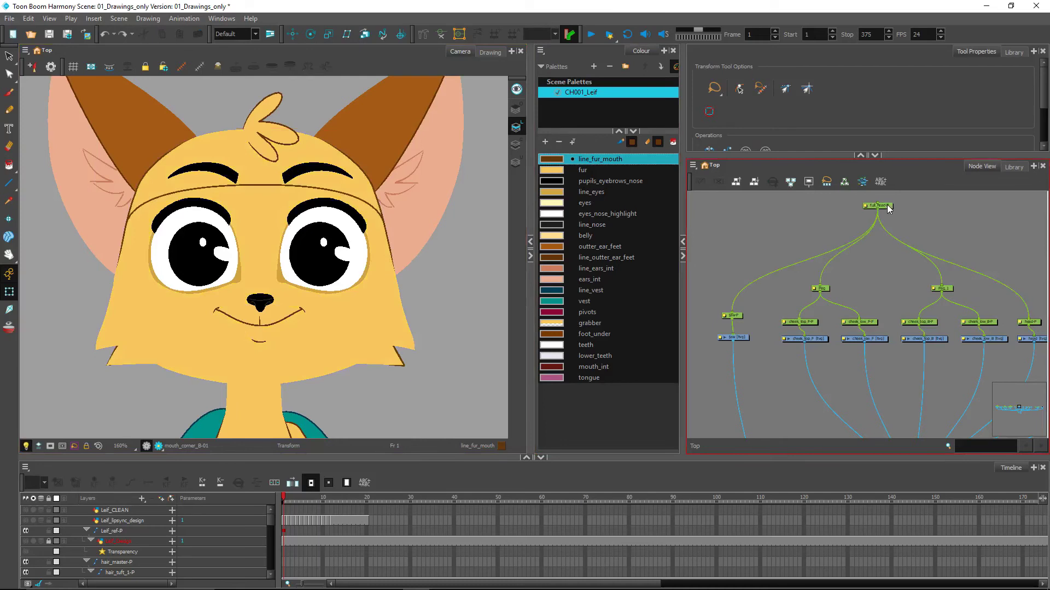
- Nudge the full_head-P node left and pan the node graph to the front-ear nodes
{"action": "left_click_drag", "start_coordinate": [888, 209], "coordinate": [884, 209]}
{"action": "left_click_drag", "start_coordinate": [982, 253], "coordinate": [816, 249]}
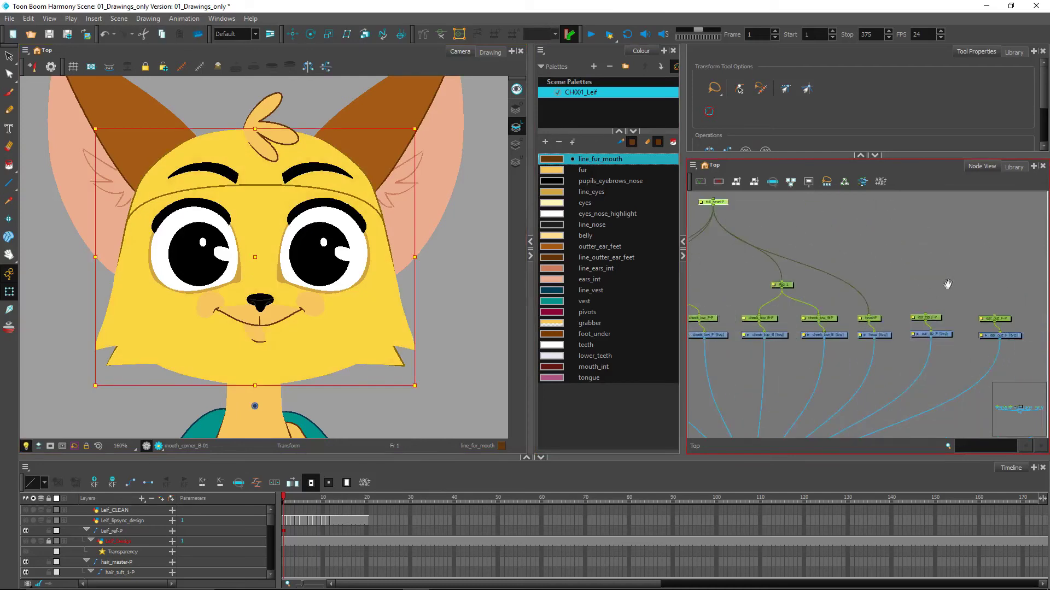
{"action": "left_click_drag", "start_coordinate": [938, 294], "coordinate": [862, 301]}
{"action": "left_click_drag", "start_coordinate": [931, 325], "coordinate": [861, 321]}
{"action": "left_click", "coordinate": [884, 356]}
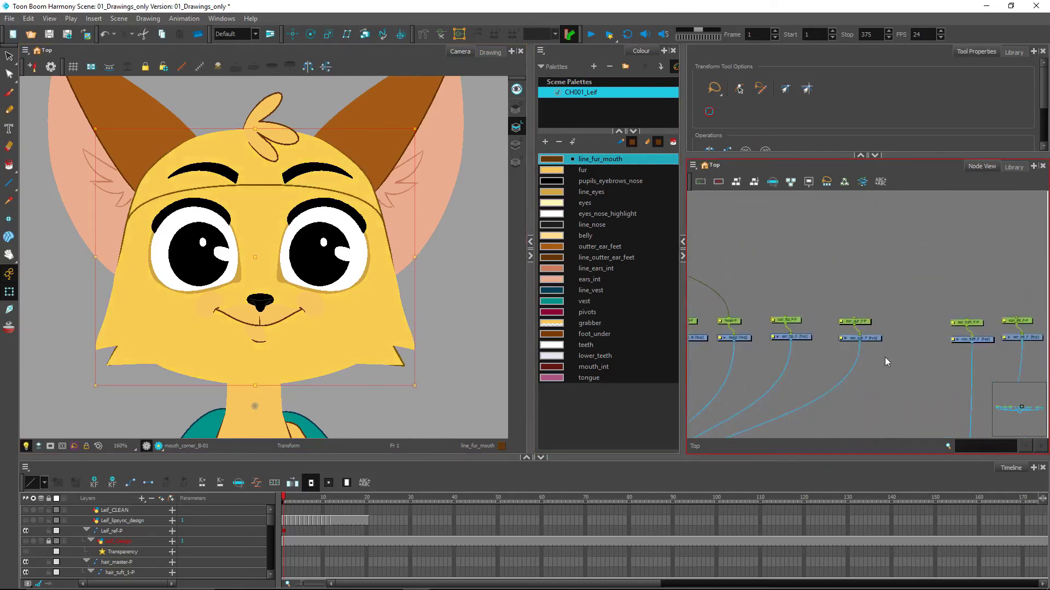
{"action": "scroll", "coordinate": [879, 327], "scroll_direction": "up", "scroll_amount": 1}
{"action": "scroll", "coordinate": [862, 326], "scroll_direction": "up", "scroll_amount": 1}
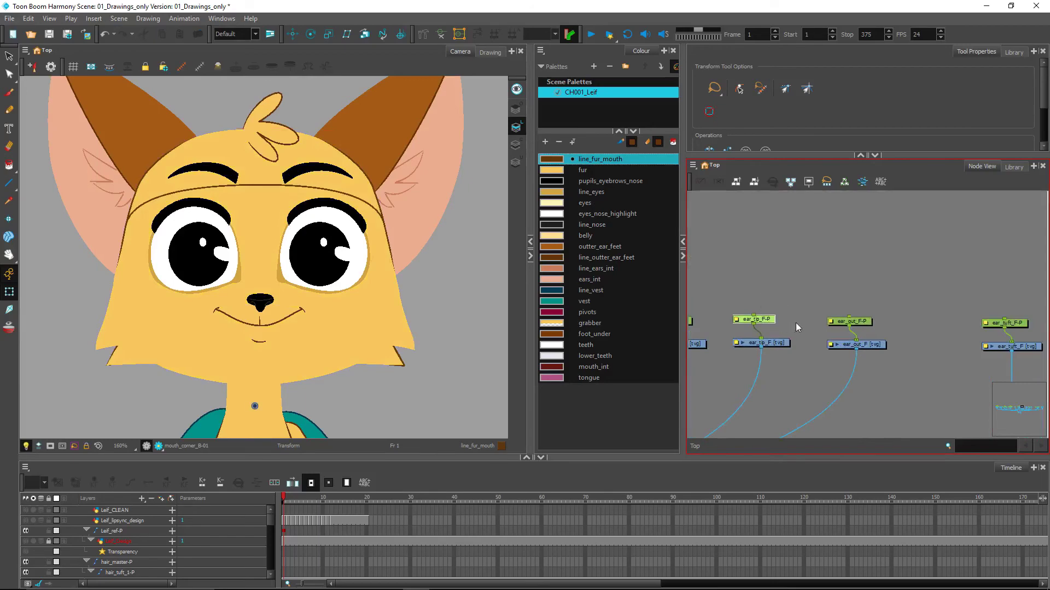
- Move the ear_tip_F and ear_out_F nodes beside ear_tuft_F
{"action": "left_click", "coordinate": [777, 345]}
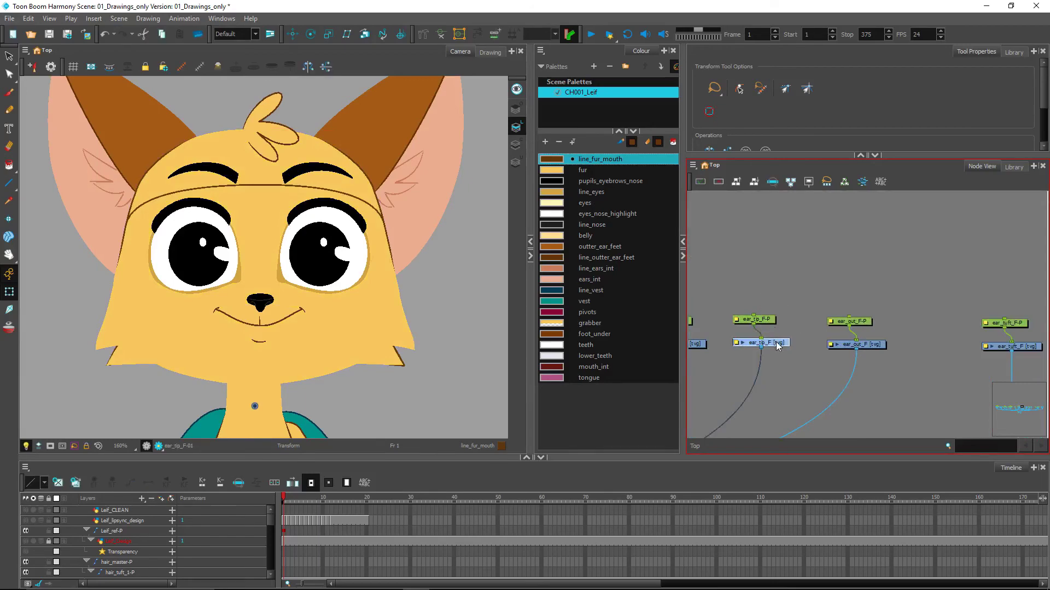
{"action": "scroll", "coordinate": [445, 260], "scroll_direction": "down", "scroll_amount": 4}
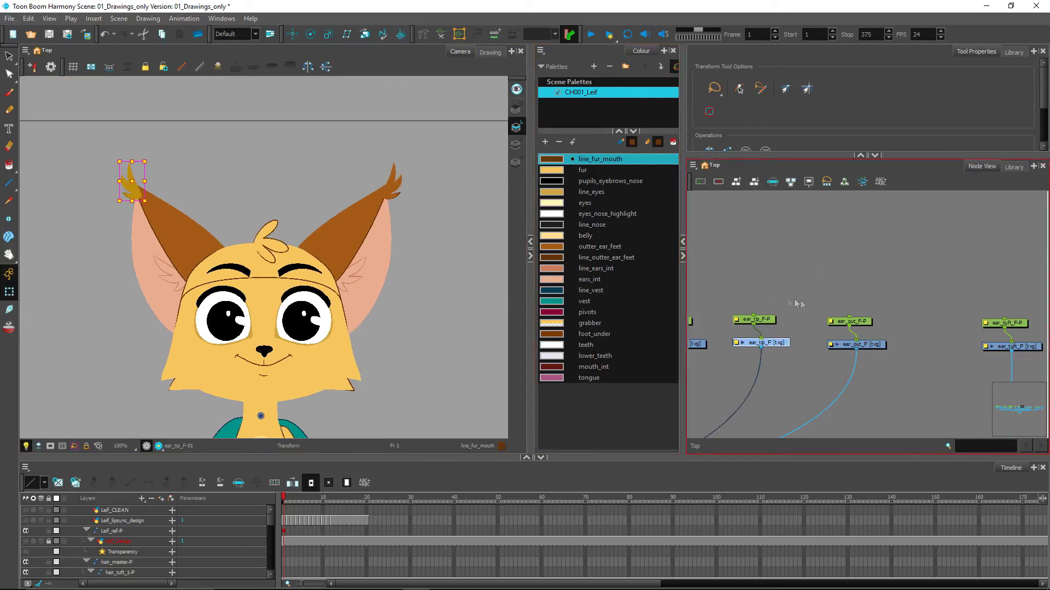
{"action": "left_click", "coordinate": [916, 330]}
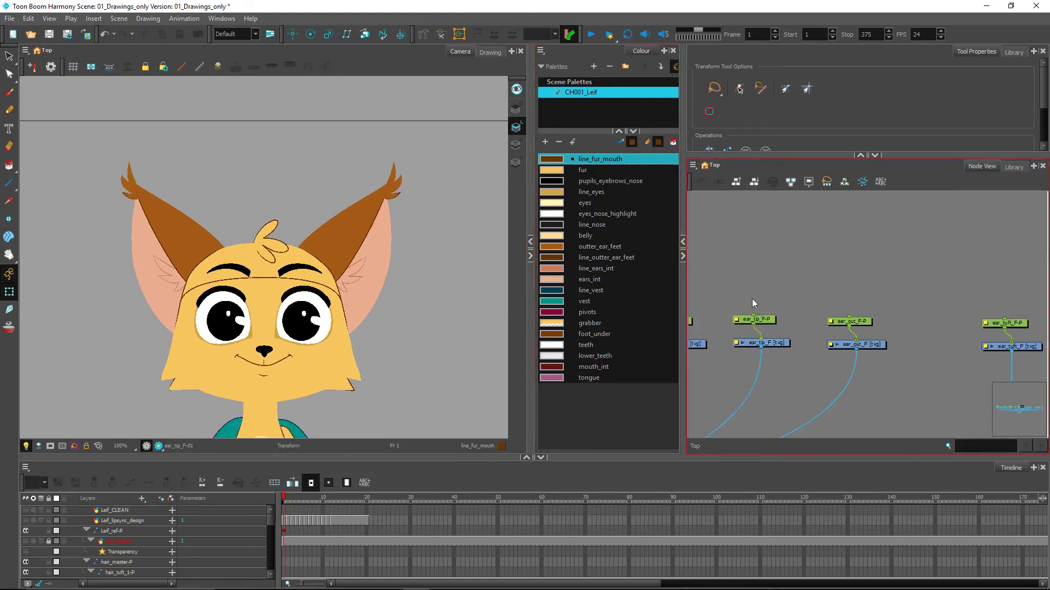
{"action": "left_click_drag", "start_coordinate": [752, 298], "coordinate": [877, 345]}
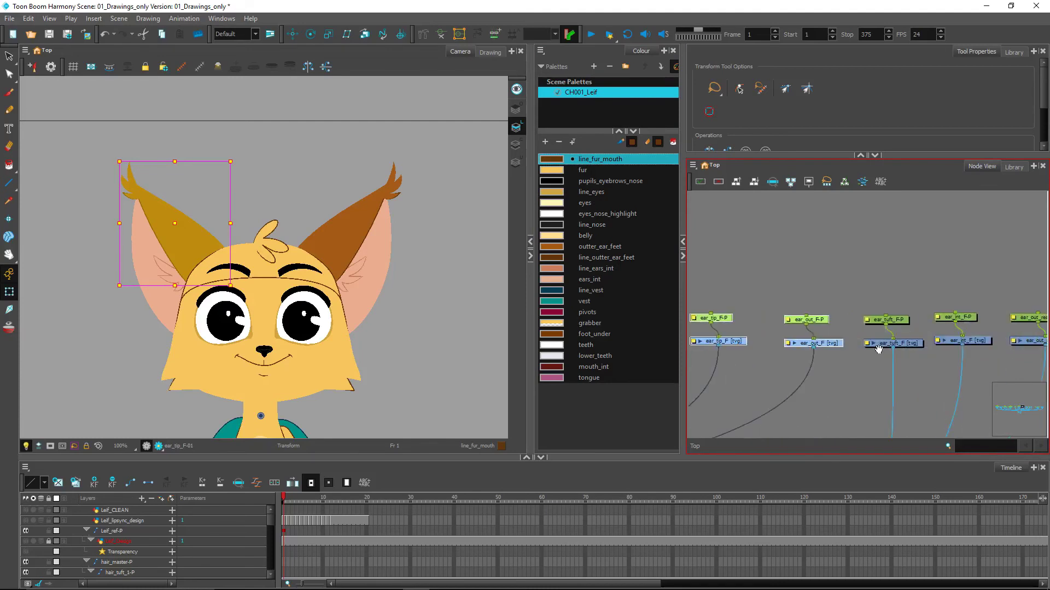
- Check which ear part ear_tip_F, ear_out_F, ear_tuft_F and ear_int_F each drive
{"action": "left_click", "coordinate": [827, 363]}
{"action": "left_click", "coordinate": [737, 342]}
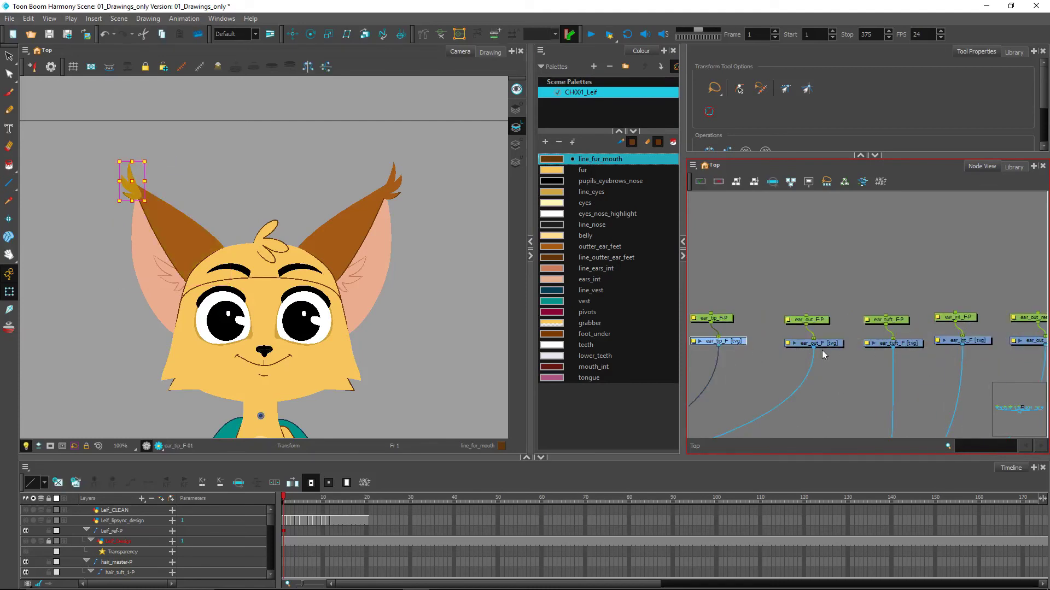
{"action": "left_click", "coordinate": [825, 345]}
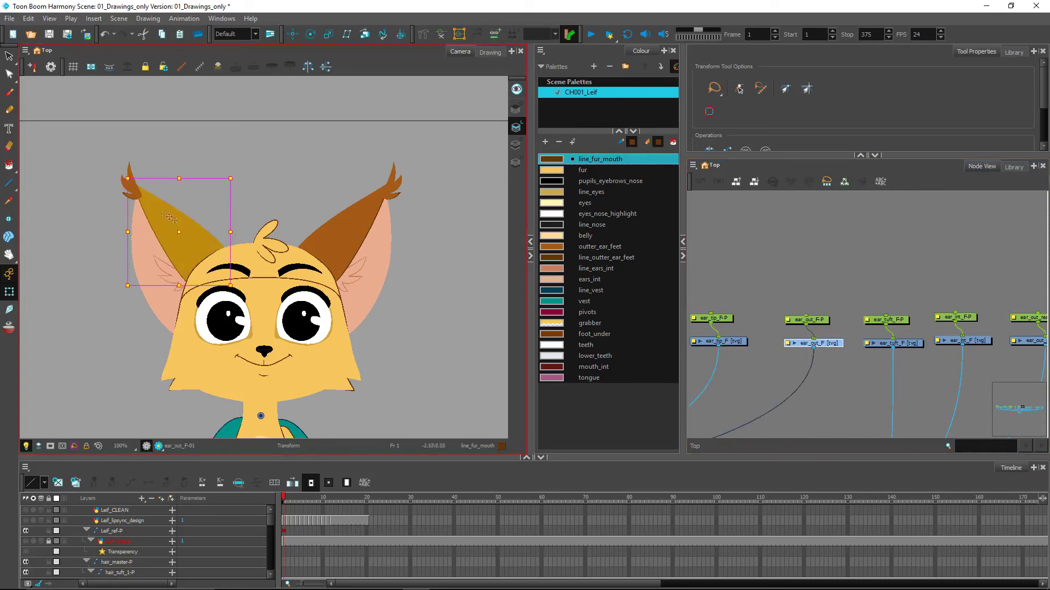
{"action": "left_click", "coordinate": [905, 345]}
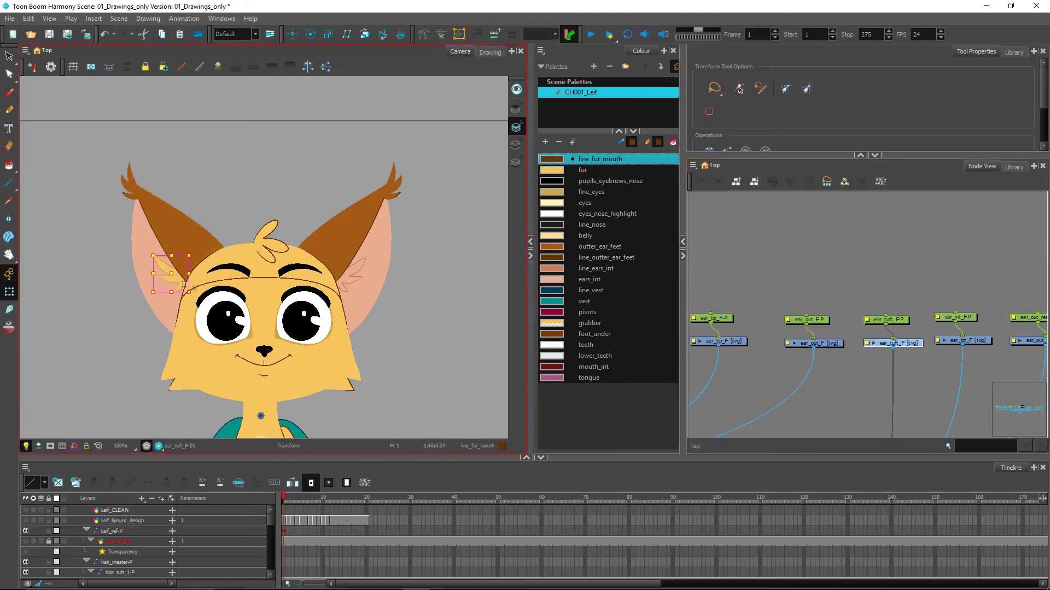
{"action": "left_click", "coordinate": [973, 344]}
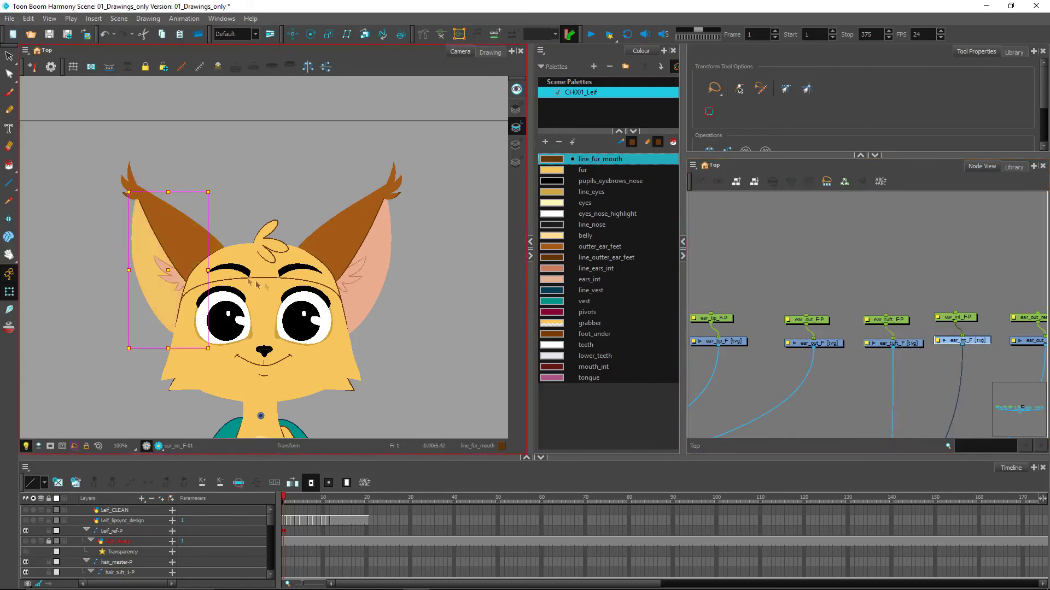
{"action": "left_click", "coordinate": [895, 286]}
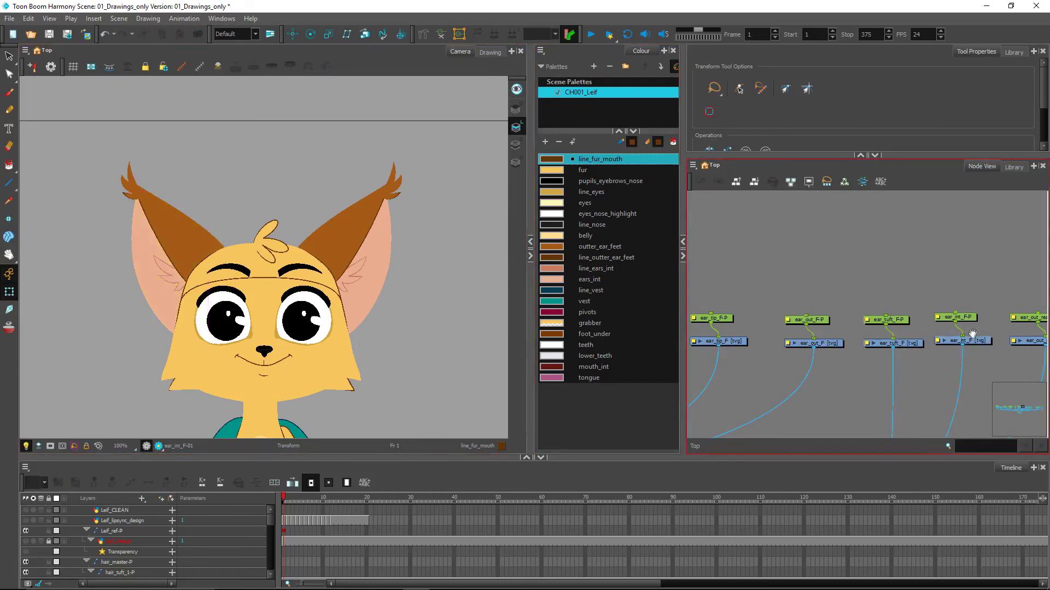
- Test-move the ear_out_rear_F peg down and left, then undo the move
{"action": "left_click_drag", "start_coordinate": [971, 332], "coordinate": [906, 329]}
{"action": "left_click", "coordinate": [984, 337]}
{"action": "left_click", "coordinate": [973, 316]}
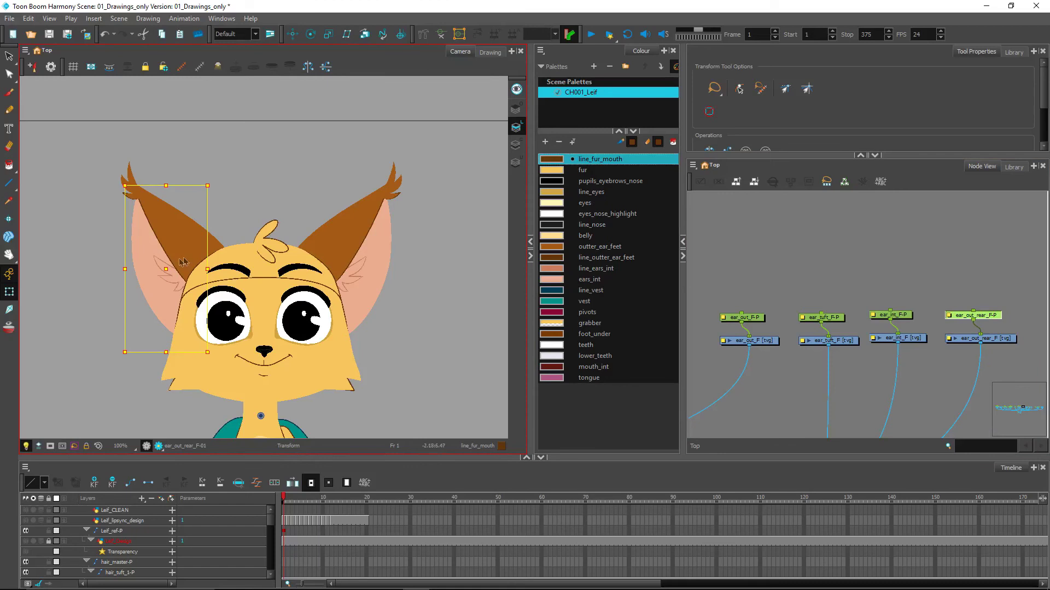
{"action": "left_click_drag", "start_coordinate": [167, 267], "coordinate": [156, 279]}
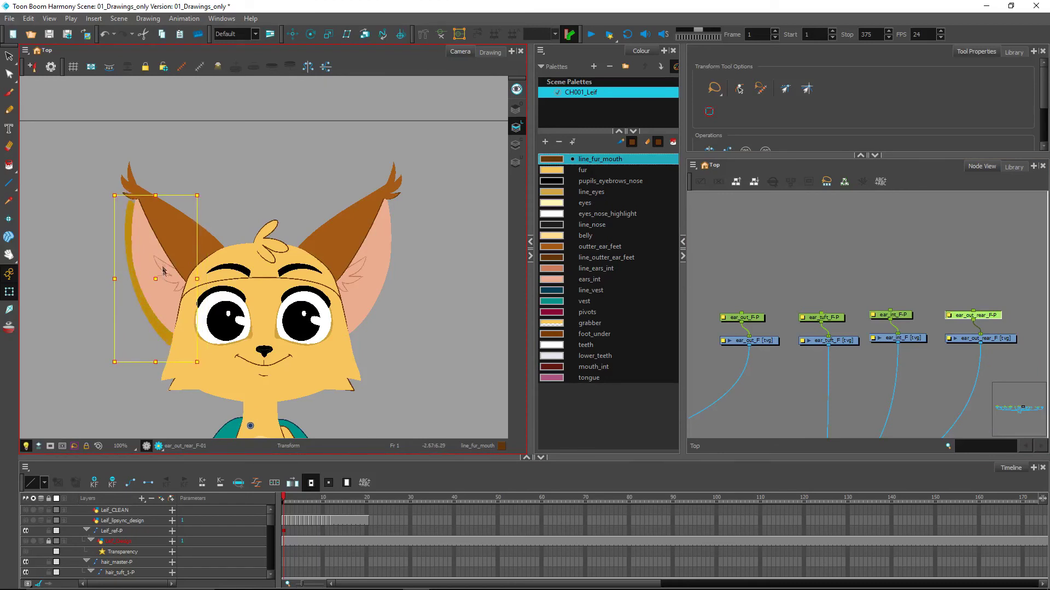
{"action": "key", "text": "ctrl+z"}
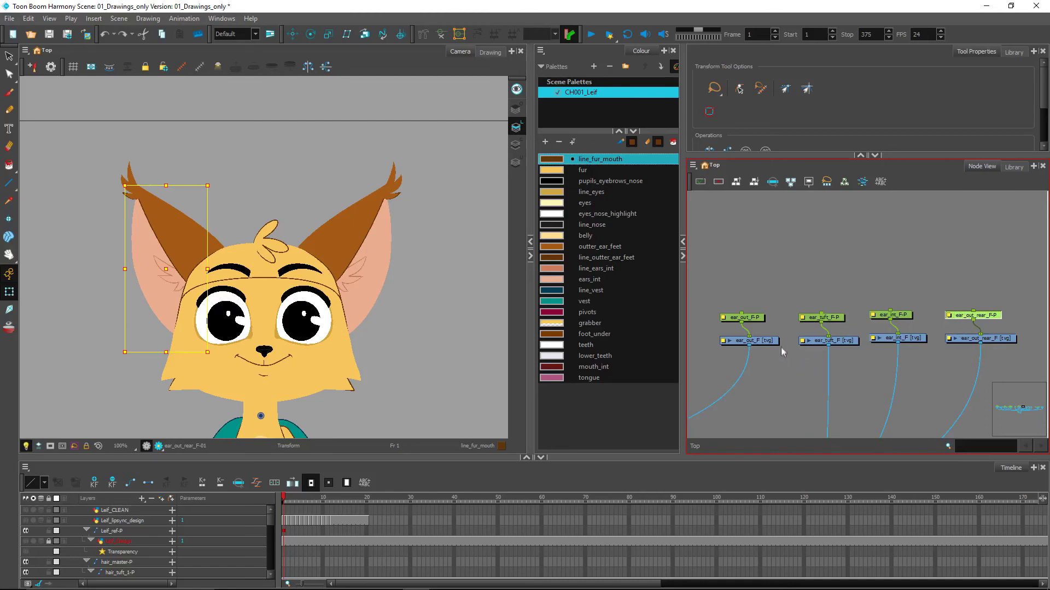
- Add a parent peg above the five selected front-ear pegs and place it above them
{"action": "left_click_drag", "start_coordinate": [778, 330], "coordinate": [825, 341]}
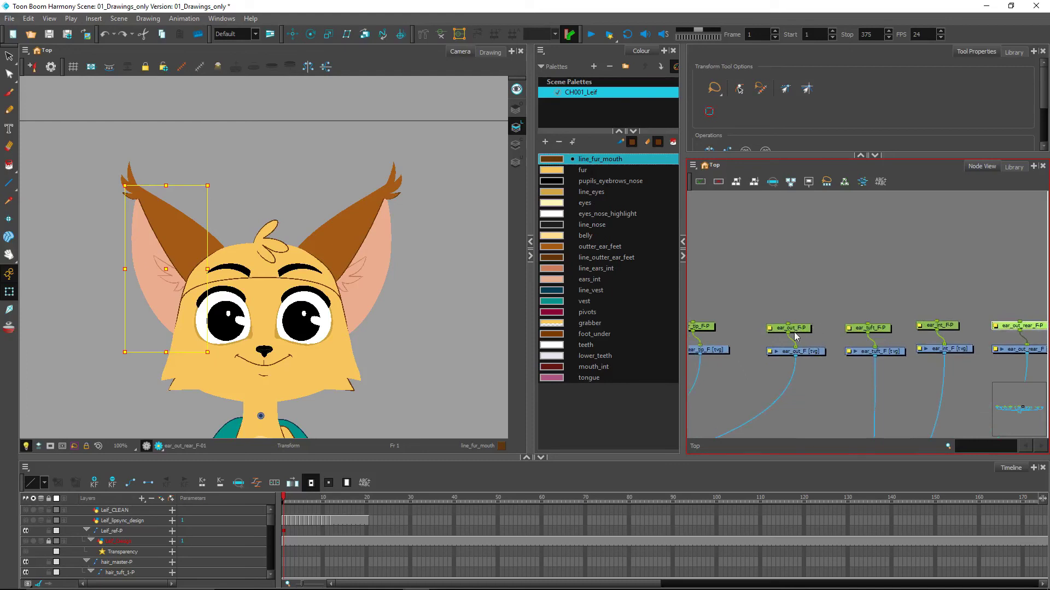
{"action": "scroll", "coordinate": [793, 335], "scroll_direction": "down", "scroll_amount": 2}
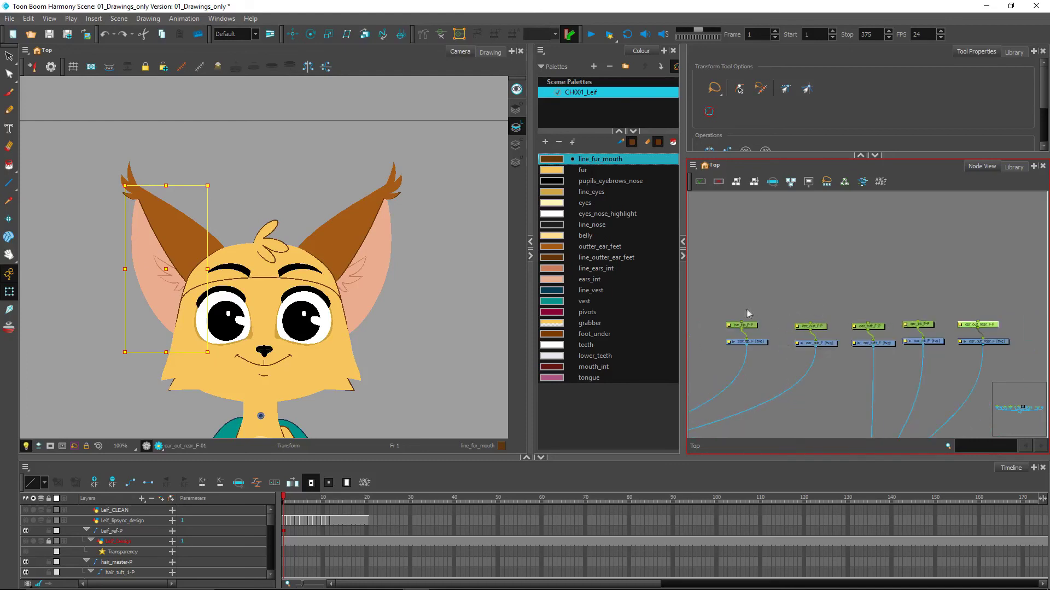
{"action": "left_click", "coordinate": [729, 306]}
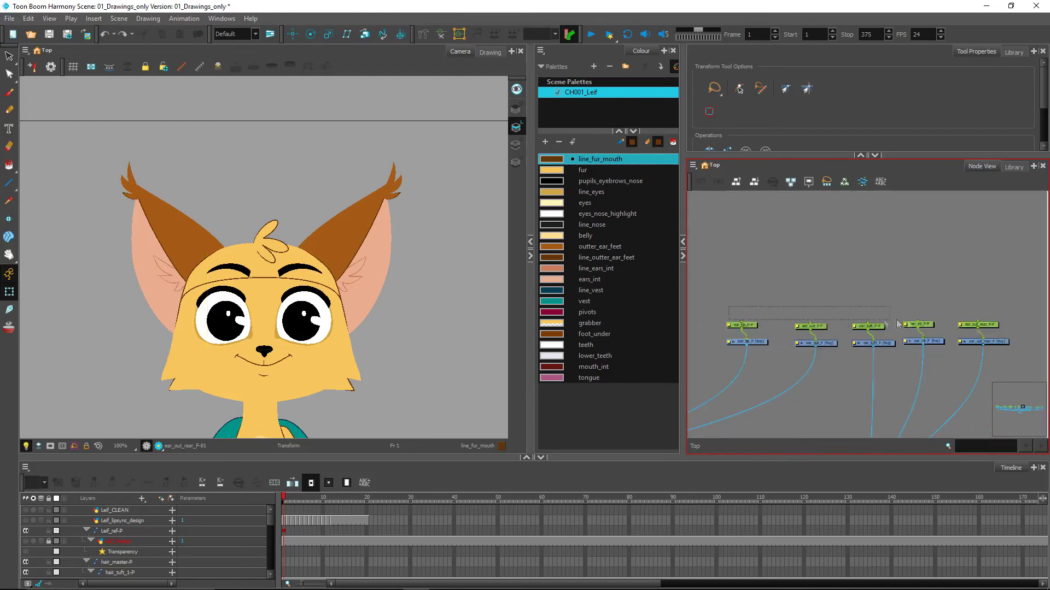
{"action": "left_click", "coordinate": [986, 327]}
{"action": "key", "text": "ctrl+p"}
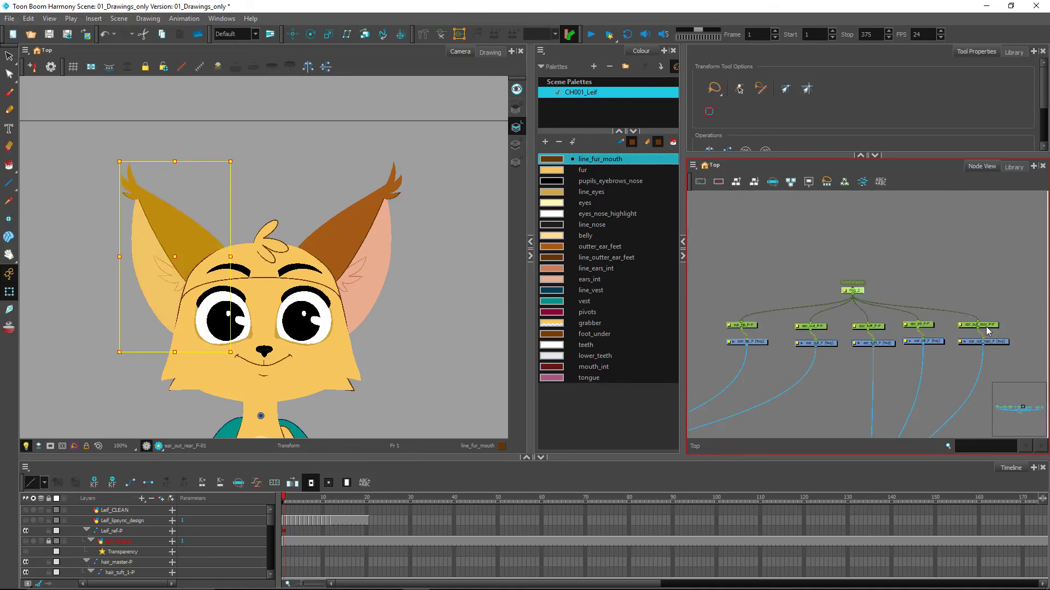
{"action": "left_click_drag", "start_coordinate": [856, 291], "coordinate": [874, 241]}
- Rename the new parent peg to ear_F_master
{"action": "double_click", "coordinate": [860, 237]}
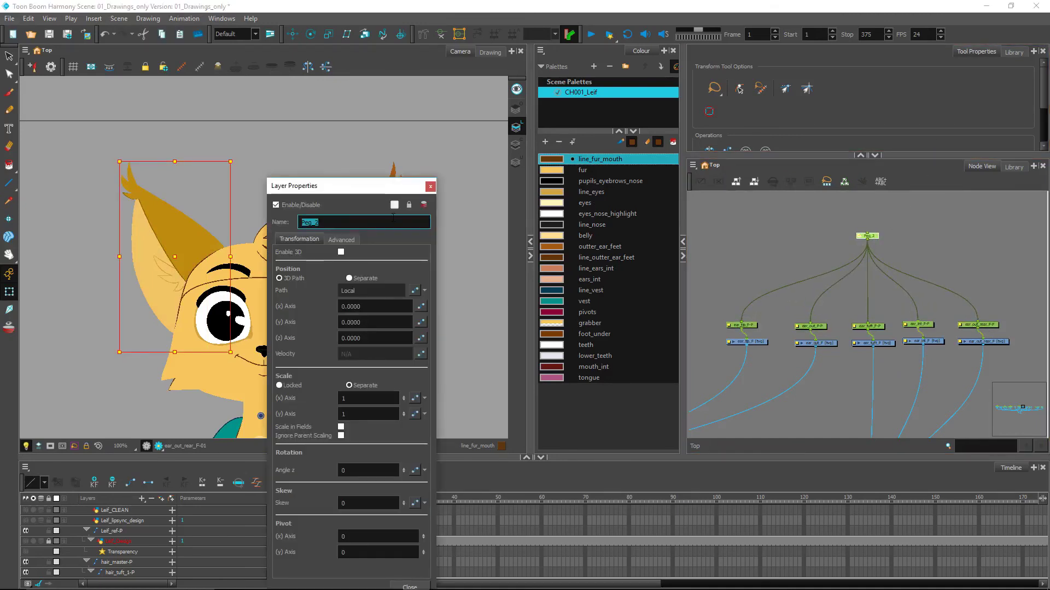
{"action": "type", "text": "ear_F_master"}
{"action": "key", "text": "Return"}
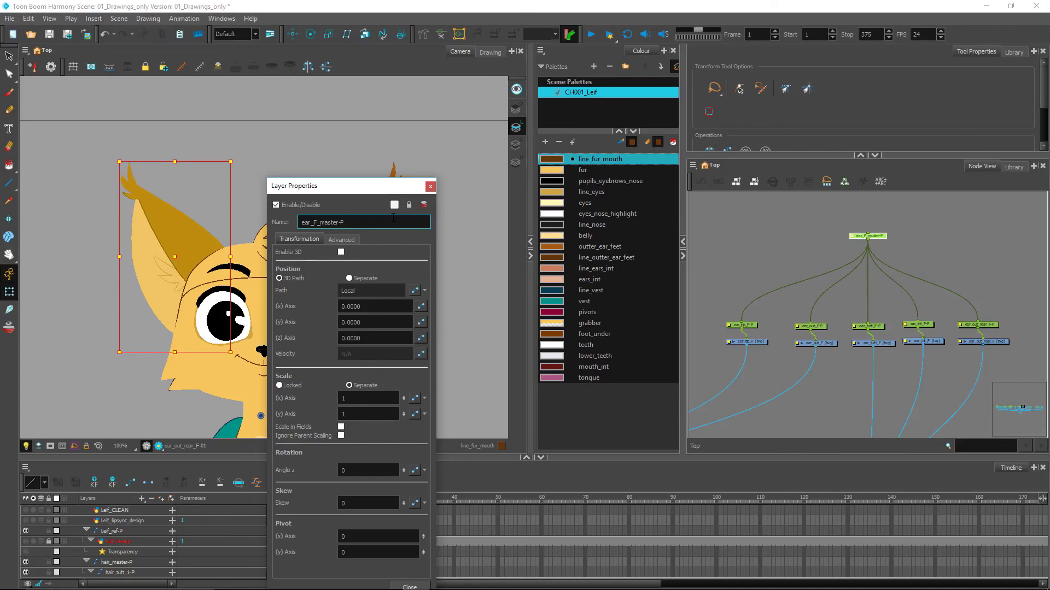
{"action": "left_click", "coordinate": [431, 186]}
{"action": "left_click", "coordinate": [903, 240]}
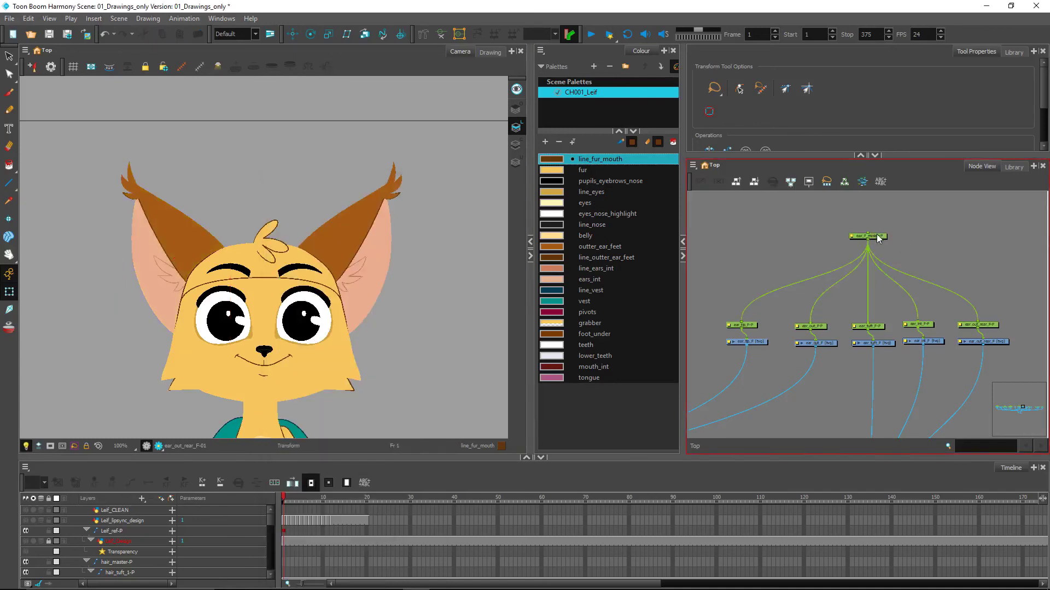
- Check ear_F_master-P and the ear_out, ear_tip, ear_tuft, ear_int and ear_out_rear pegs individually
{"action": "left_click", "coordinate": [877, 235]}
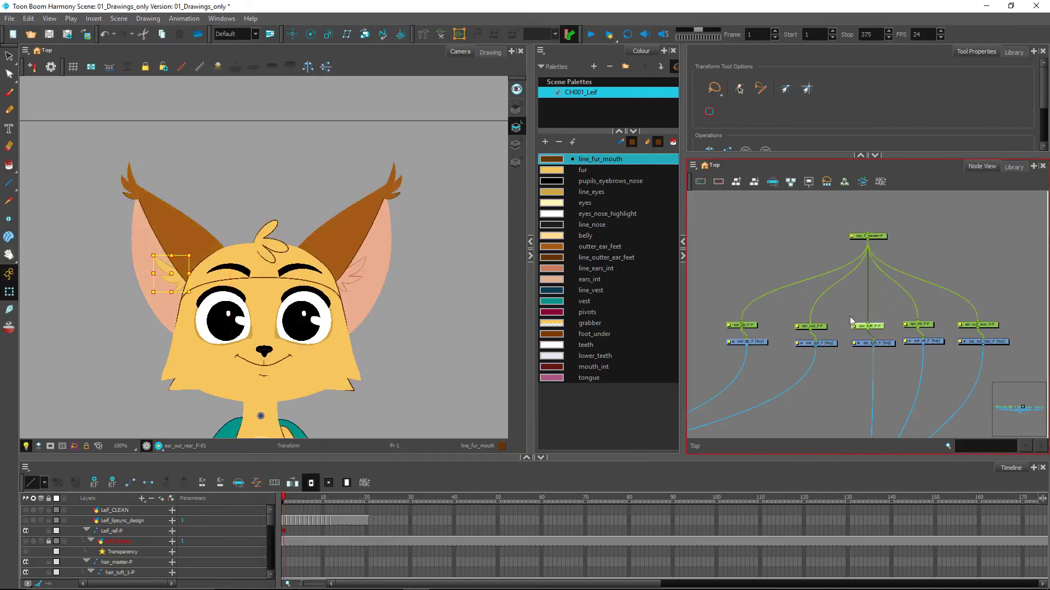
{"action": "left_click", "coordinate": [822, 327]}
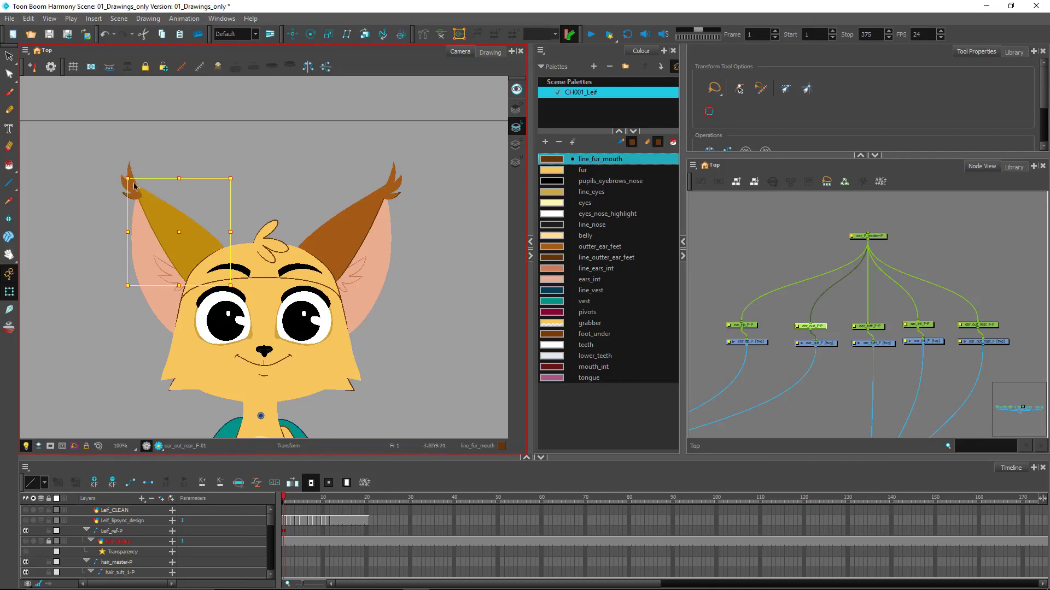
{"action": "left_click", "coordinate": [788, 319]}
{"action": "left_click", "coordinate": [742, 325]}
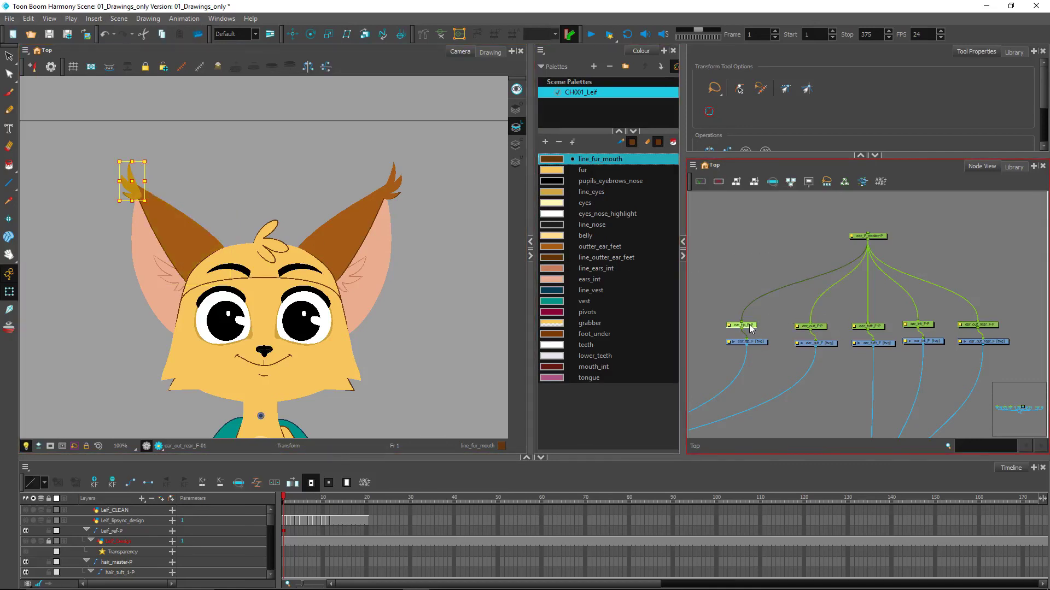
{"action": "left_click", "coordinate": [875, 327]}
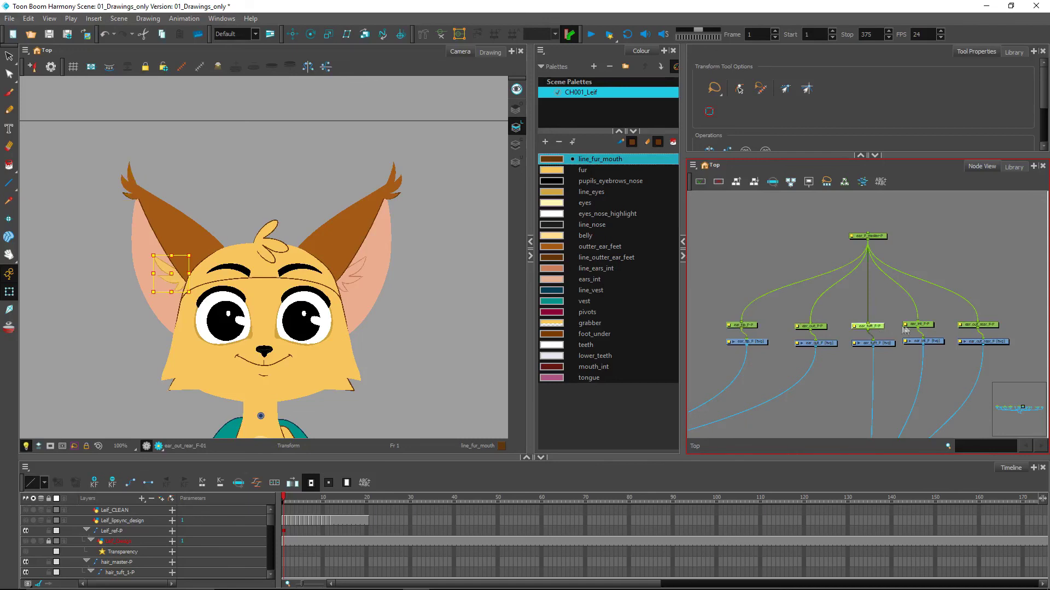
{"action": "left_click", "coordinate": [928, 326]}
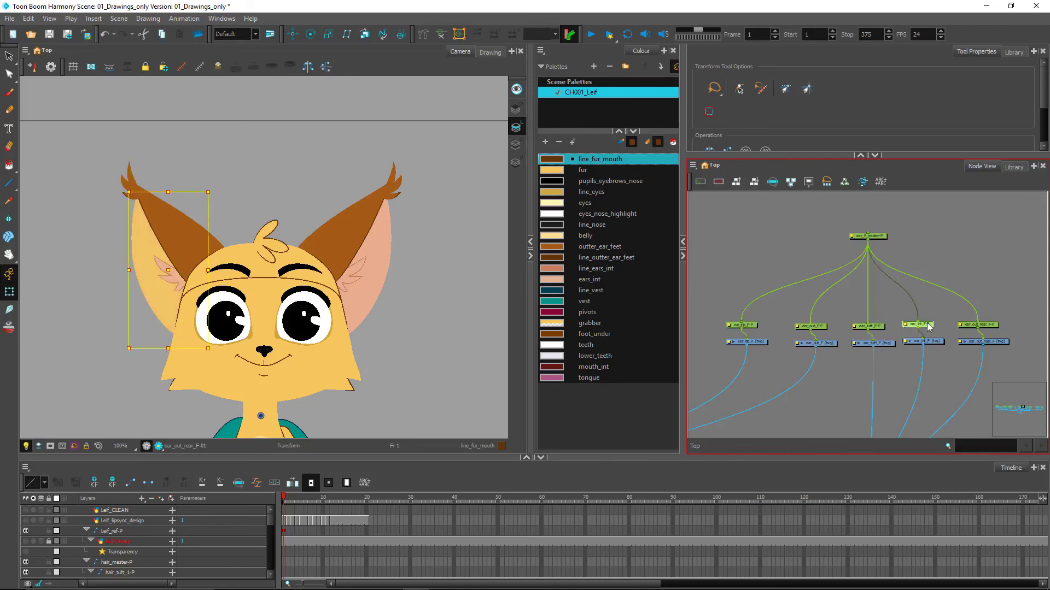
{"action": "left_click", "coordinate": [988, 327]}
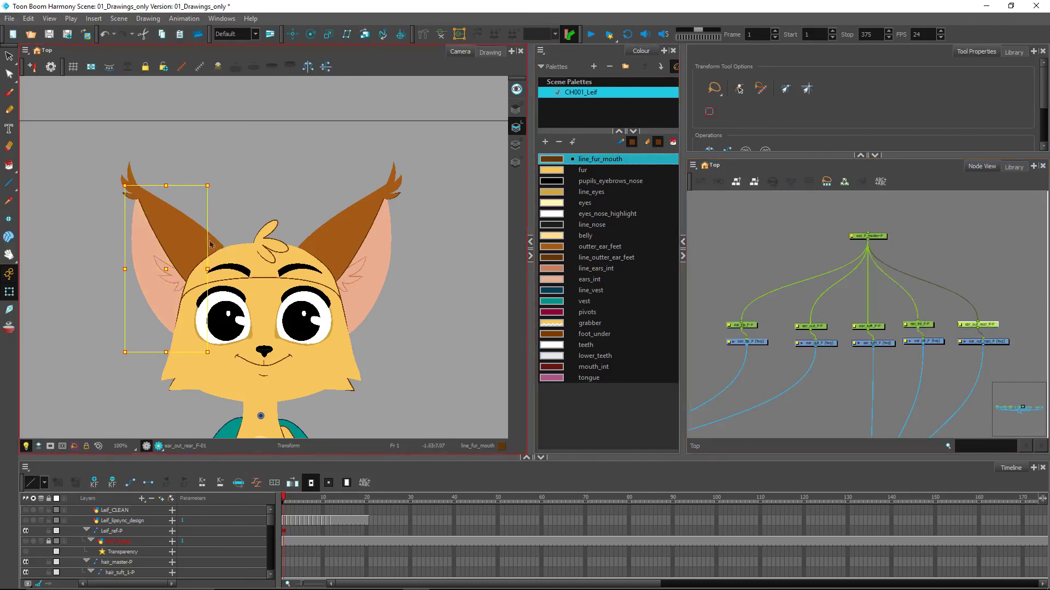
{"action": "left_click", "coordinate": [886, 236]}
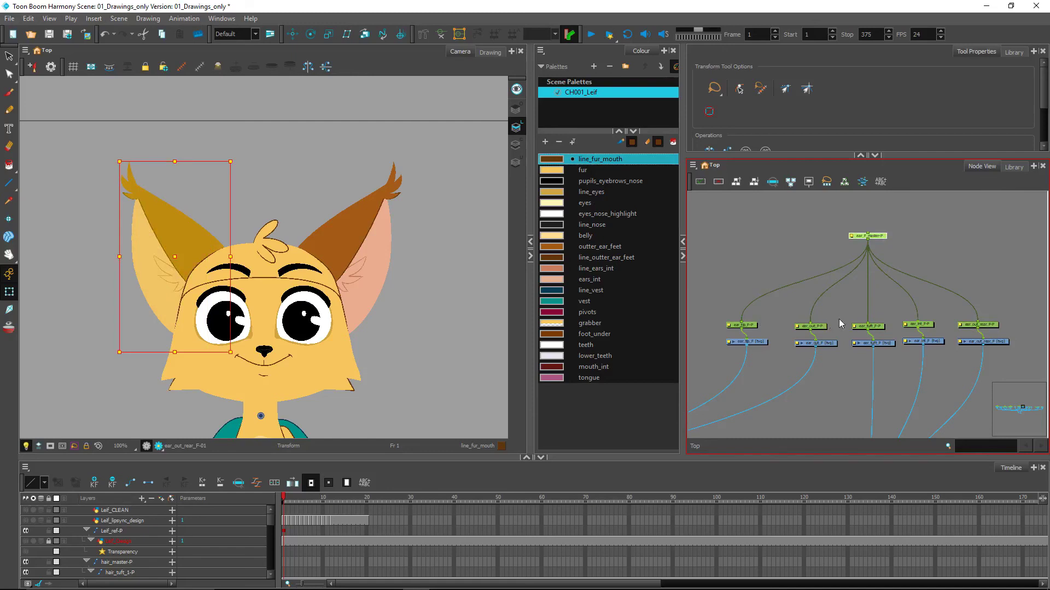
{"action": "left_click", "coordinate": [1010, 290]}
- Pan past the ear_B nodes to the neck, chest and vest nodes and select the neck peg
{"action": "left_click_drag", "start_coordinate": [1011, 323], "coordinate": [842, 334]}
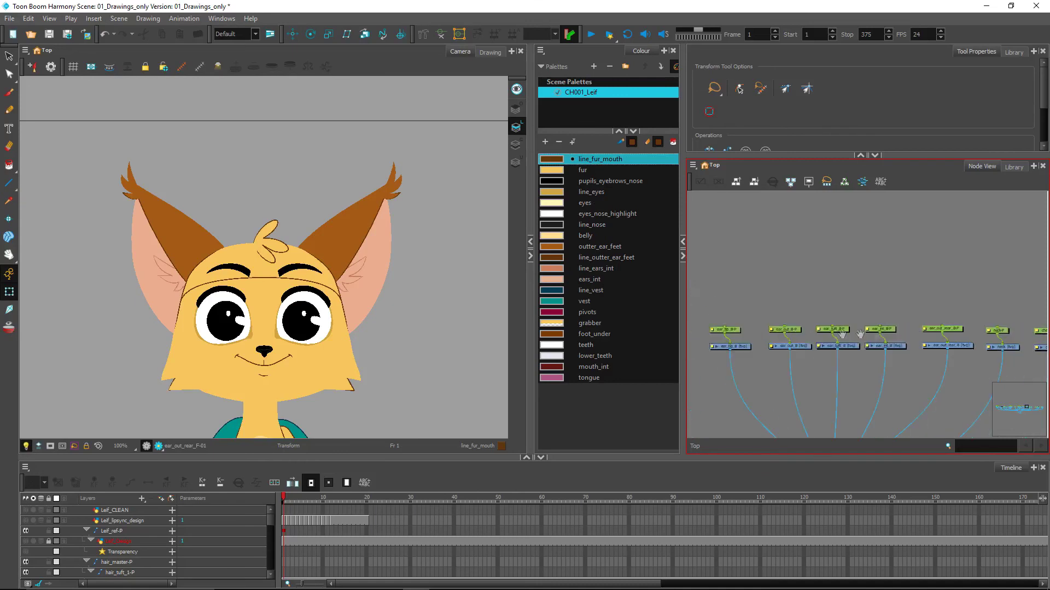
{"action": "left_click_drag", "start_coordinate": [935, 351], "coordinate": [829, 344]}
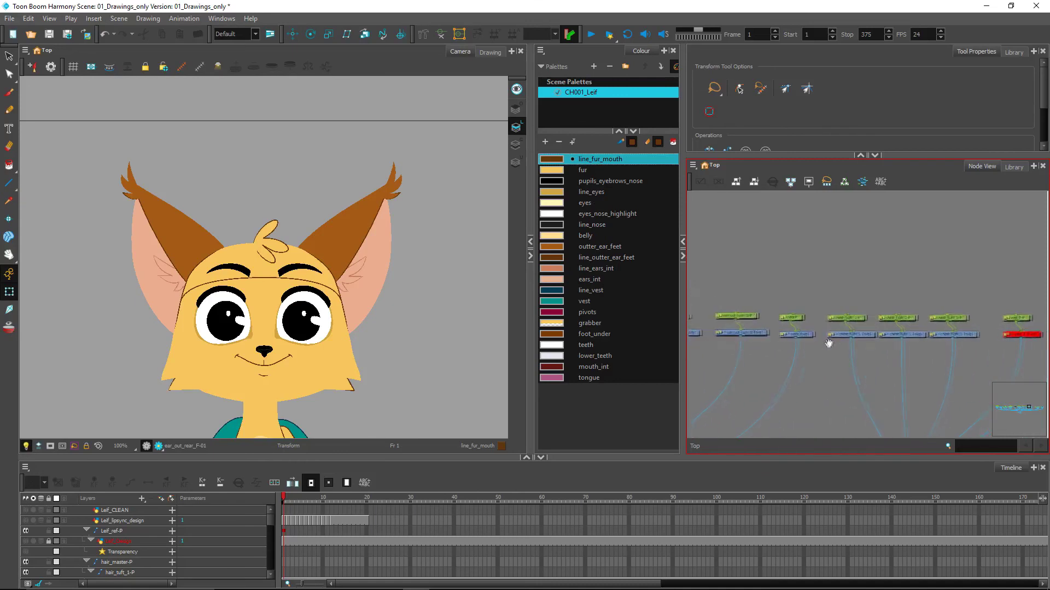
{"action": "left_click", "coordinate": [797, 317]}
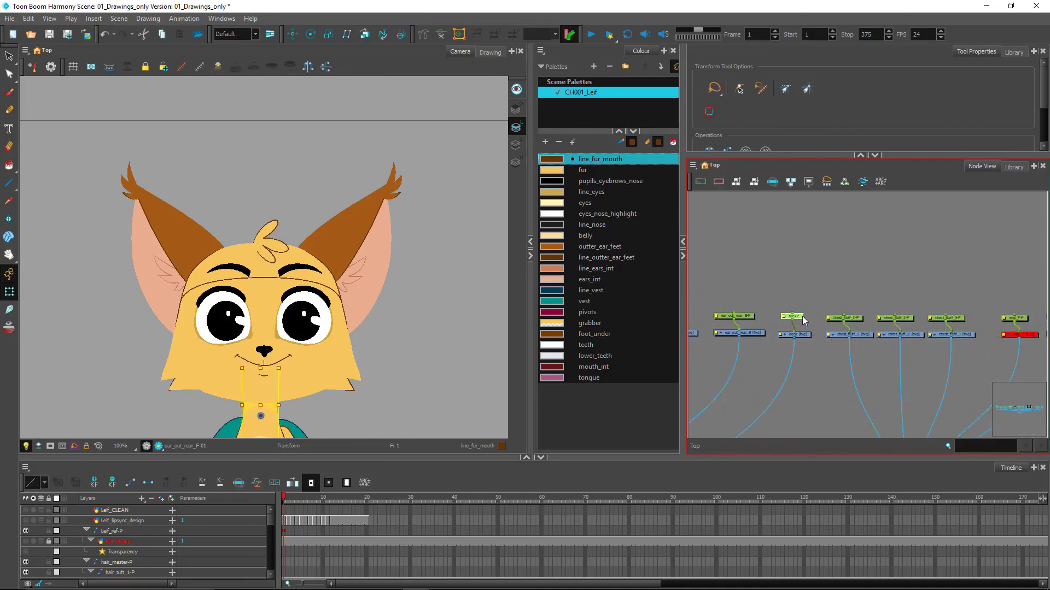